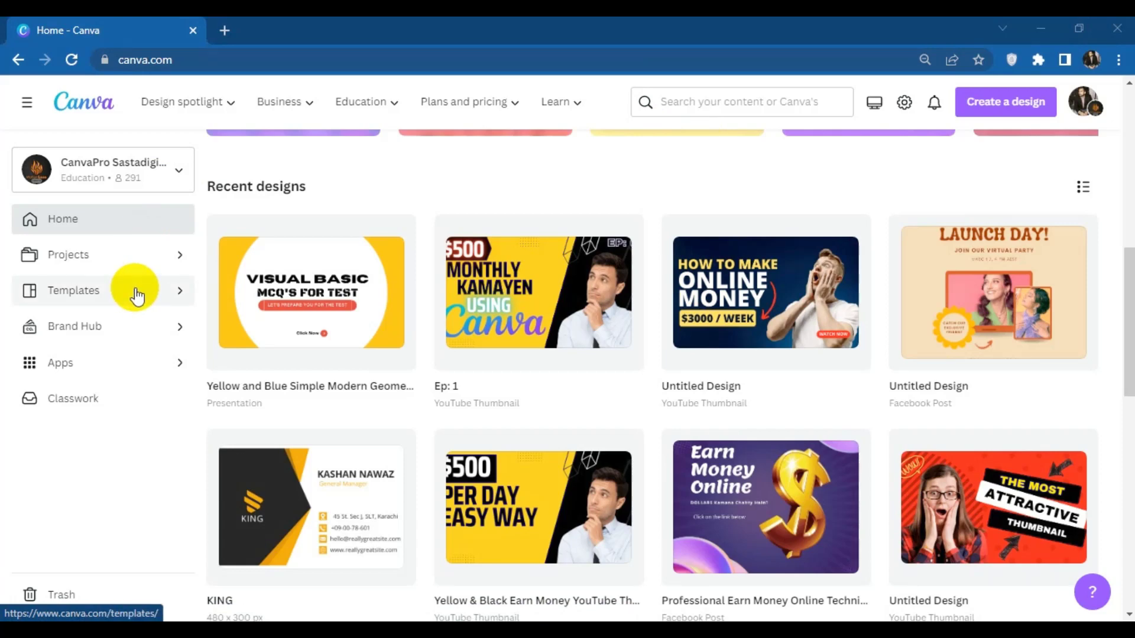
# Step: Open the Instagram Post templates within the Social Media template category
pyautogui.click(135, 293)
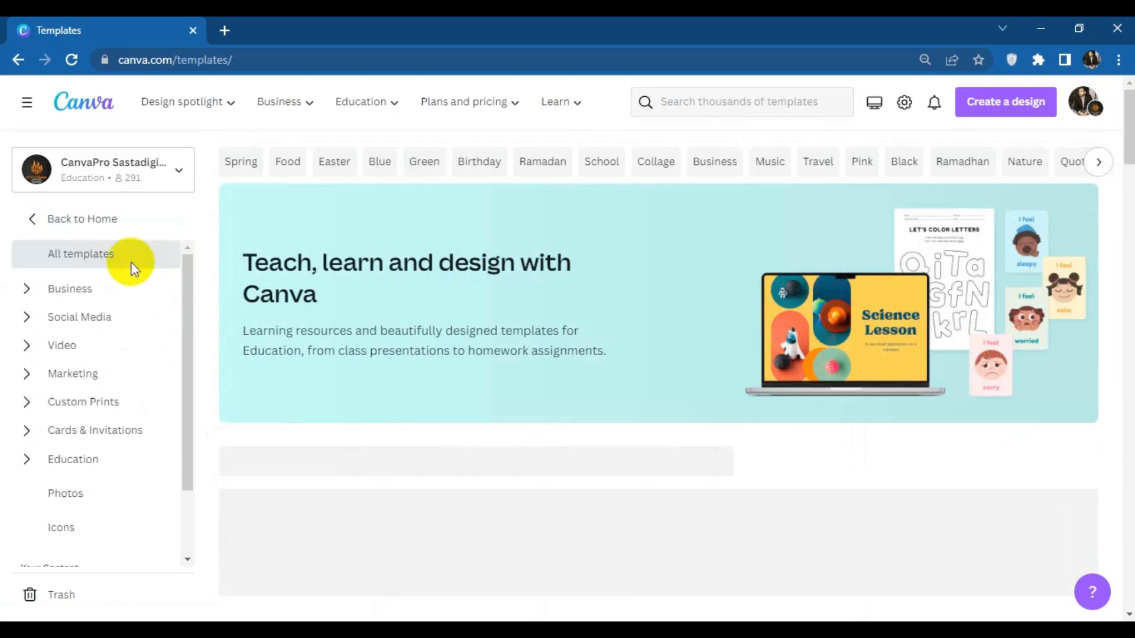
pyautogui.click(70, 100)
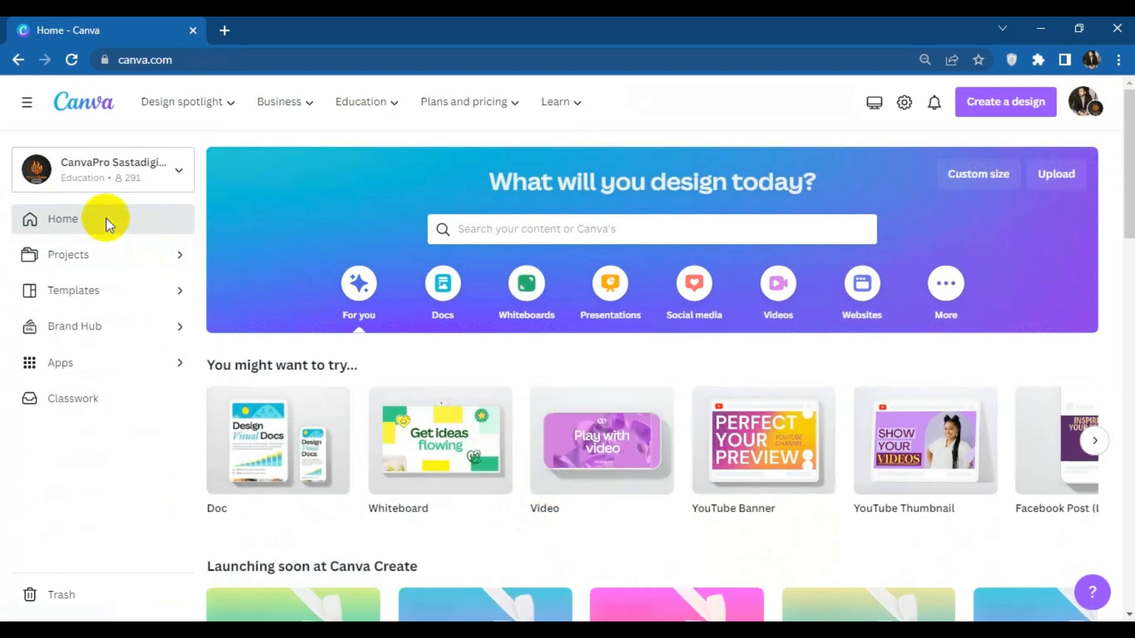
pyautogui.click(131, 294)
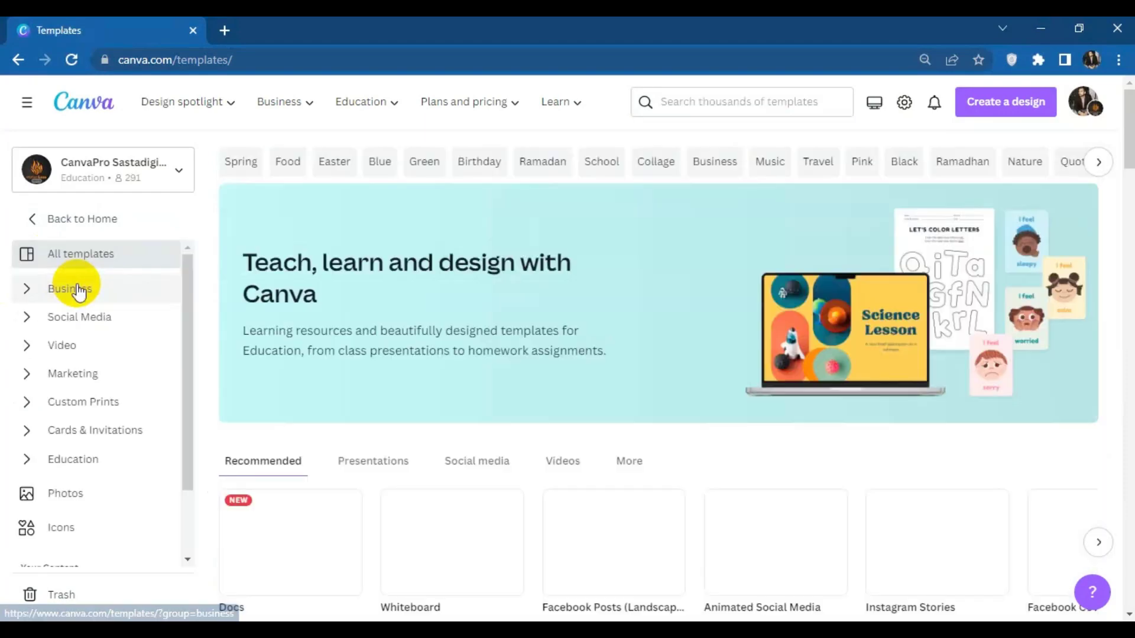
pyautogui.click(39, 322)
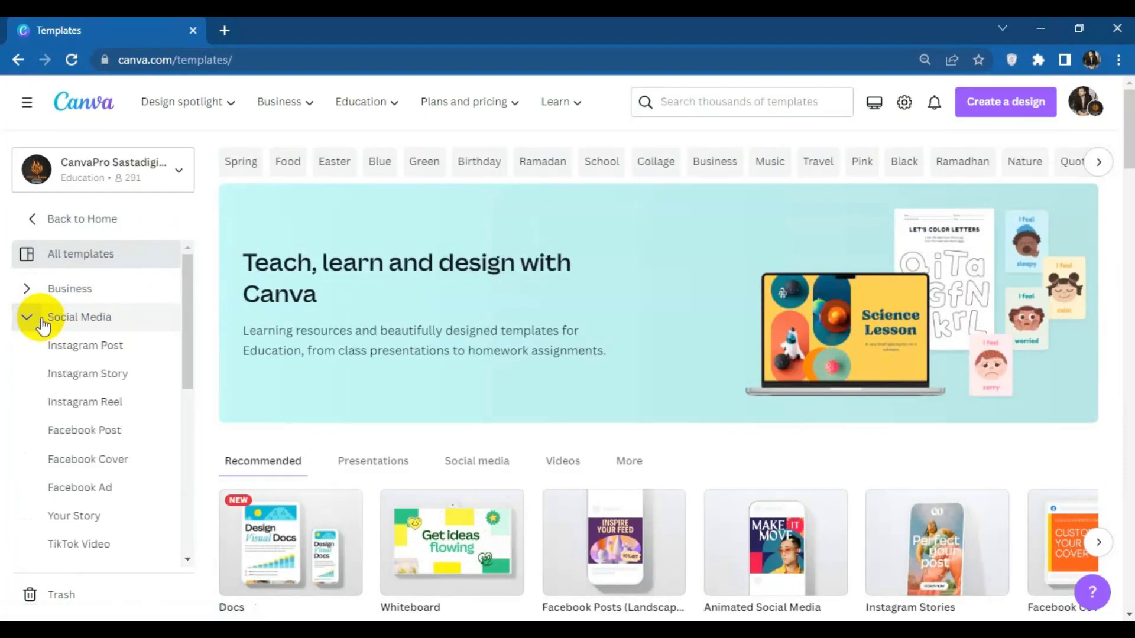
pyautogui.click(126, 352)
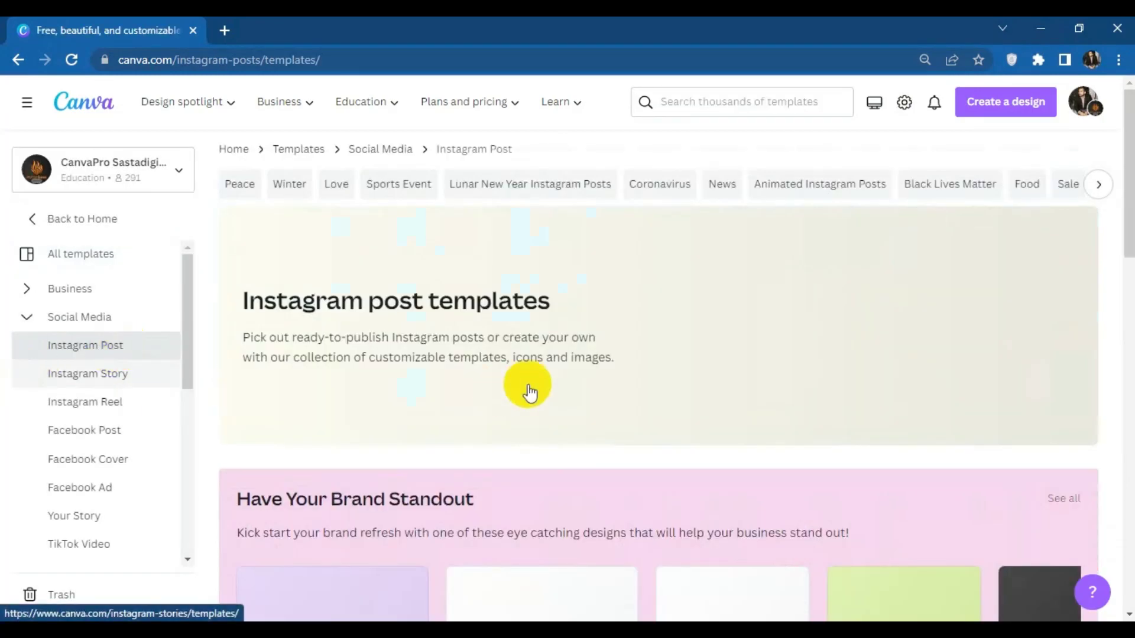
# Step: Pick the Beige Elegant New Fashion Product Promotional template from the Instagram post templates and open it for customizing
pyautogui.scroll(-2, 720, 441)
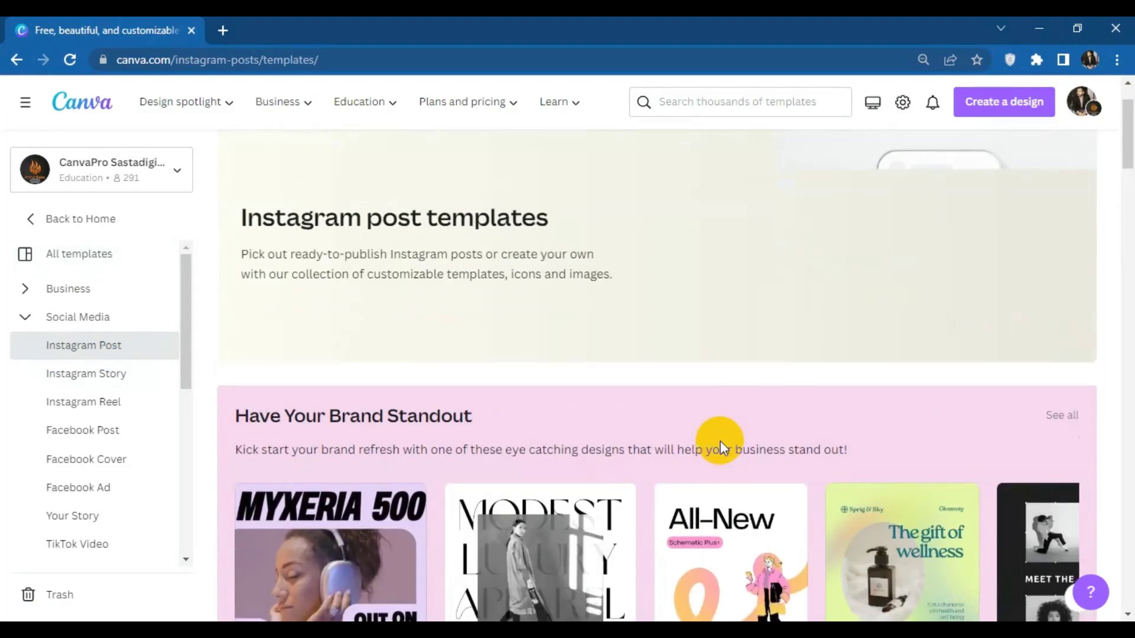
pyautogui.scroll(-8, 720, 441)
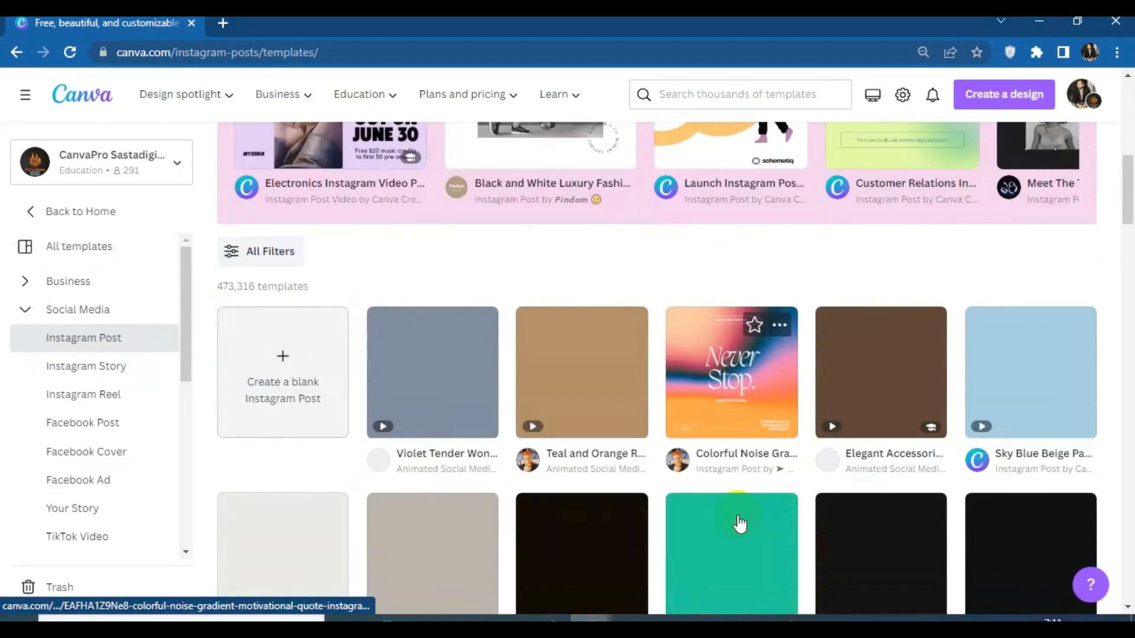
pyautogui.scroll(3, 739, 523)
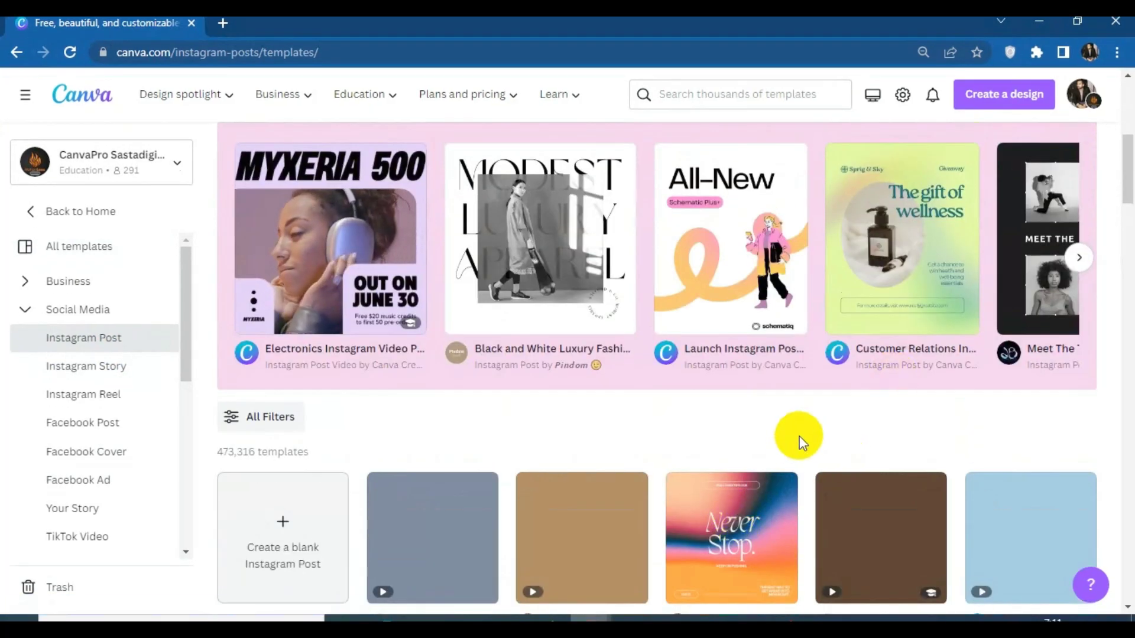
pyautogui.scroll(-5, 799, 435)
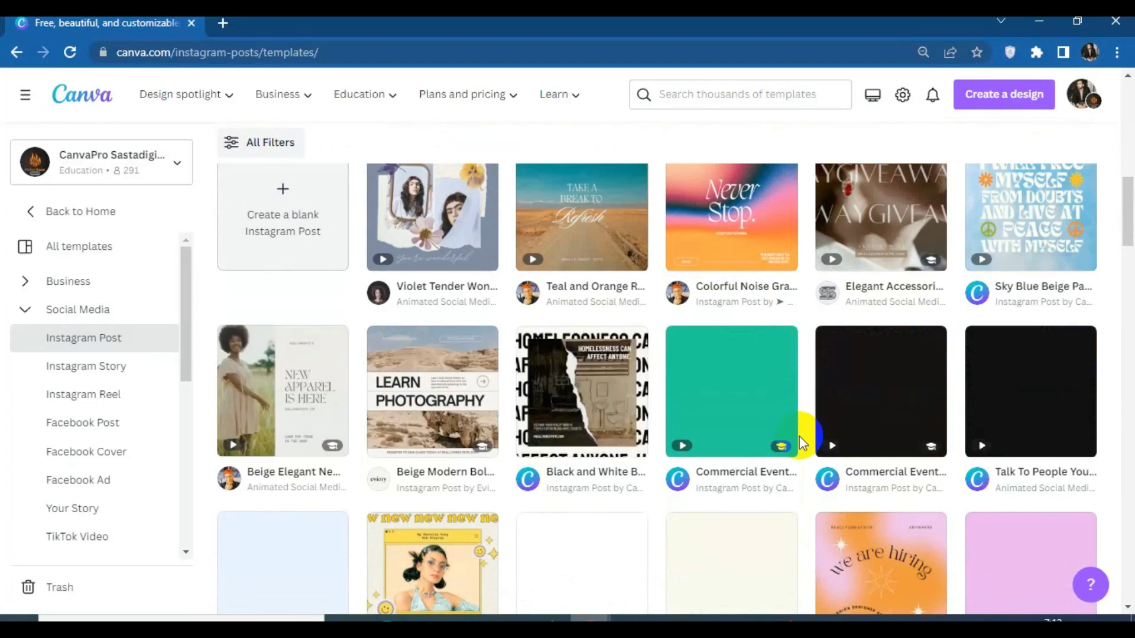
pyautogui.scroll(5, 434, 286)
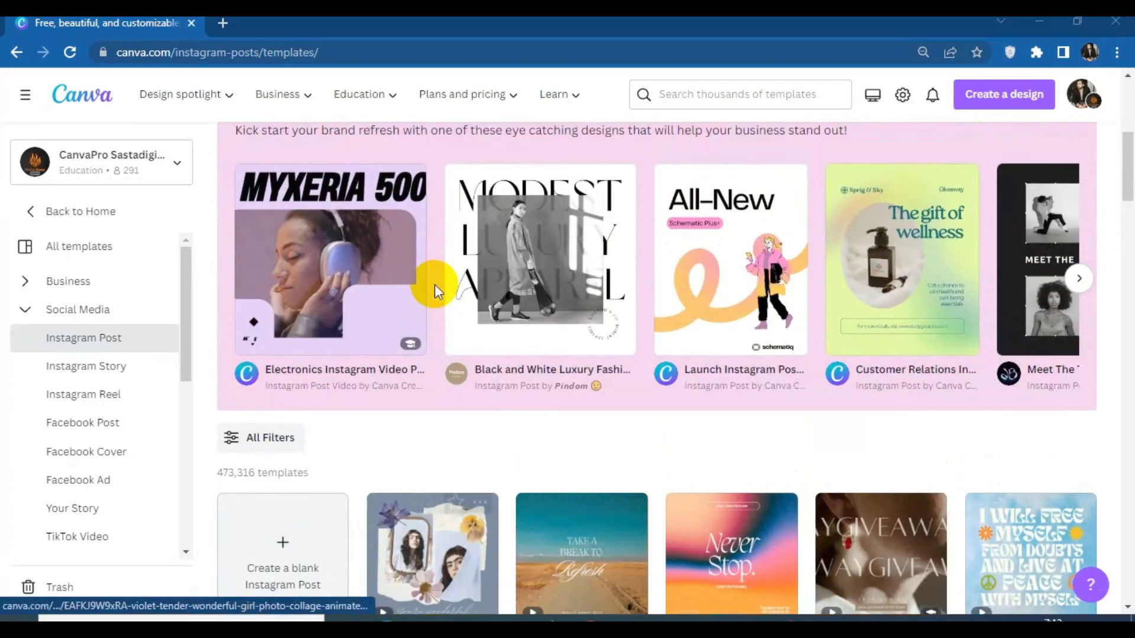
pyautogui.scroll(-3, 435, 285)
pyautogui.scroll(-4, 435, 285)
pyautogui.scroll(2, 489, 286)
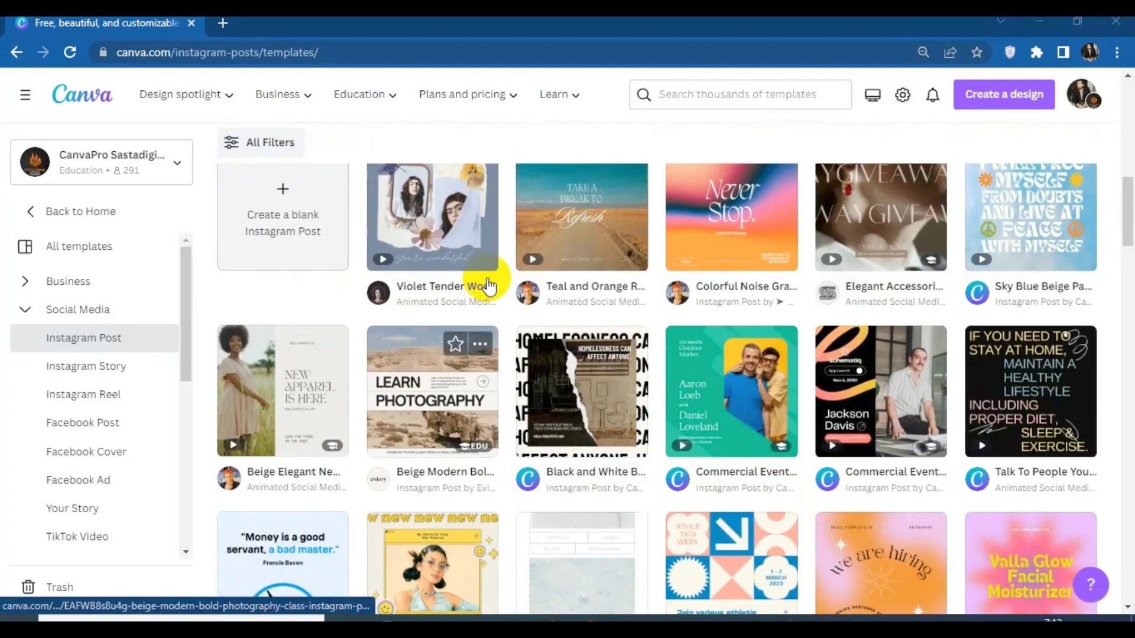
pyautogui.scroll(-3, 679, 308)
pyautogui.scroll(2, 542, 304)
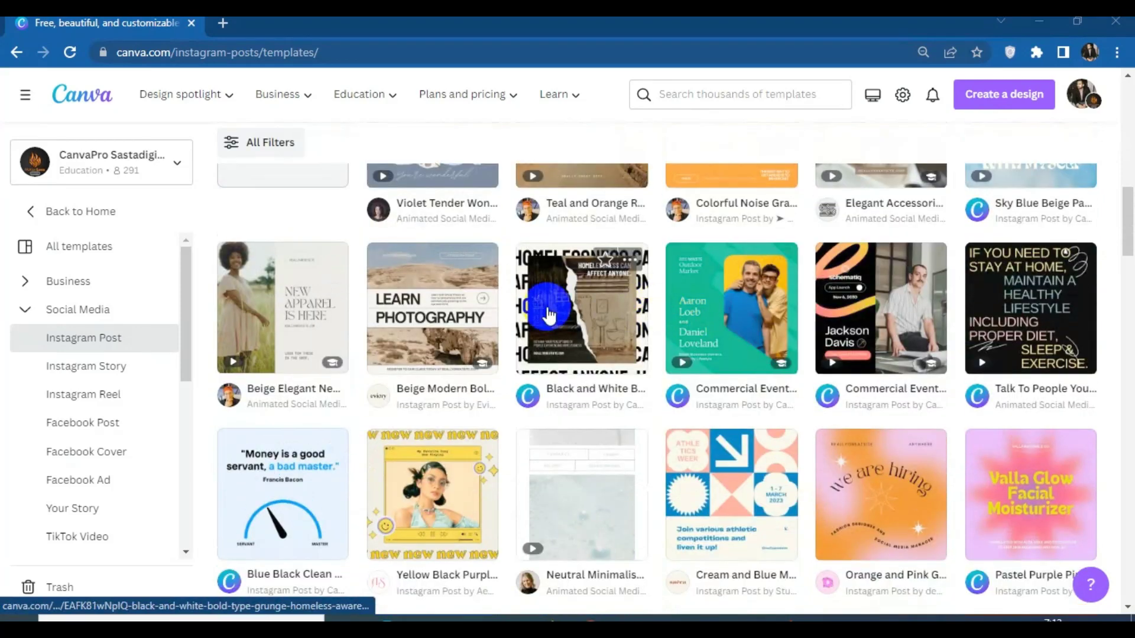
pyautogui.click(274, 309)
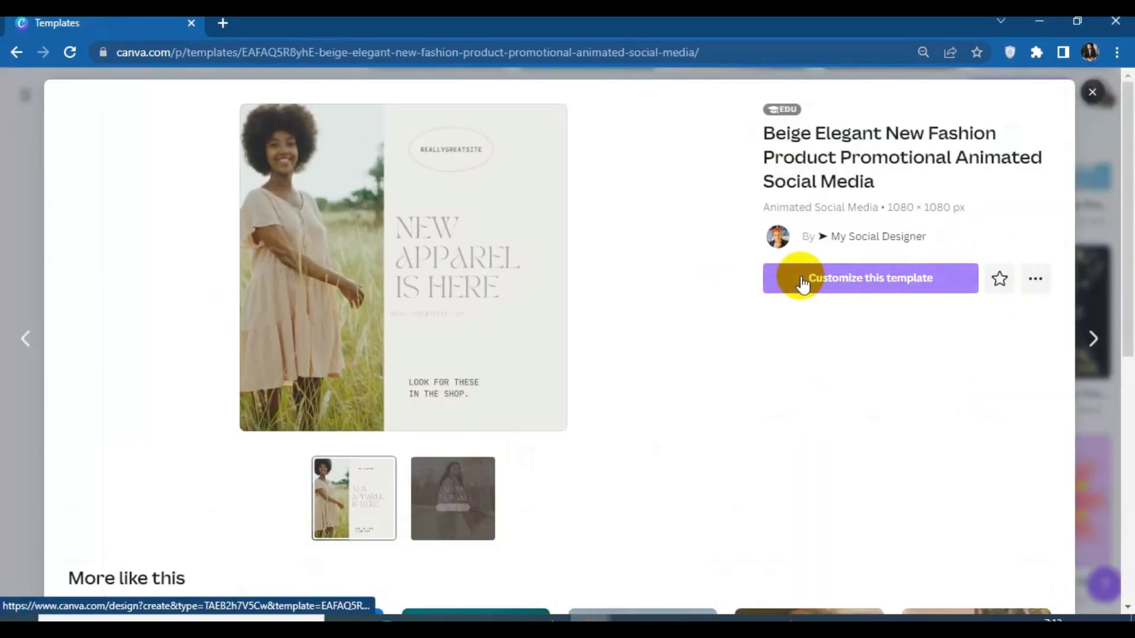
pyautogui.click(901, 285)
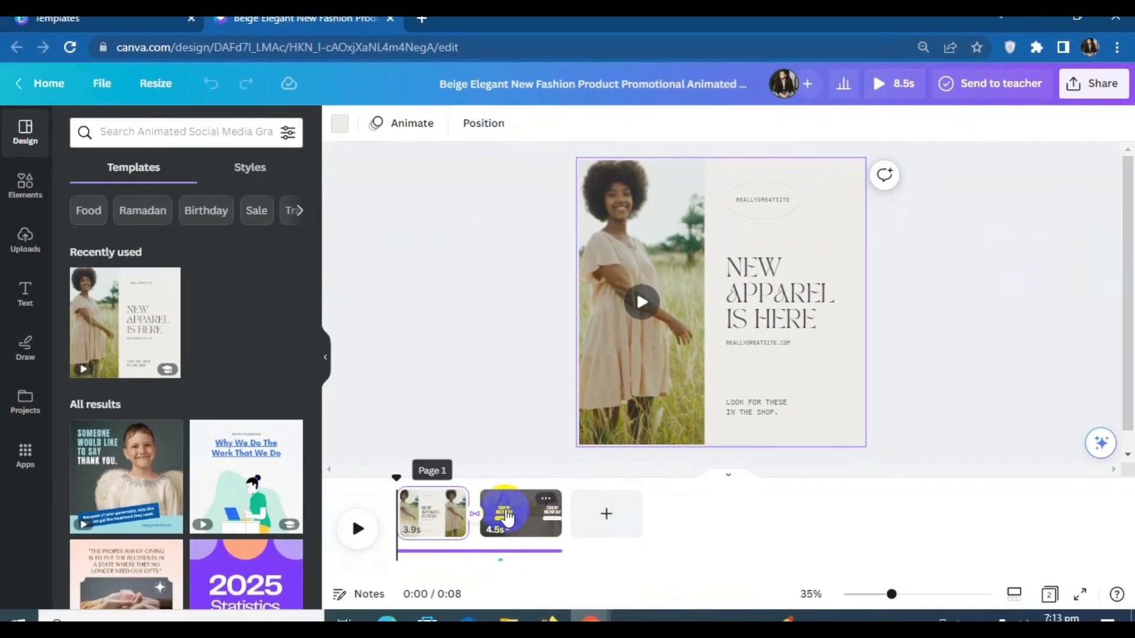
# Step: Preview the design's second page and return the playhead to the start of page 1
pyautogui.click(516, 516)
pyautogui.click(515, 516)
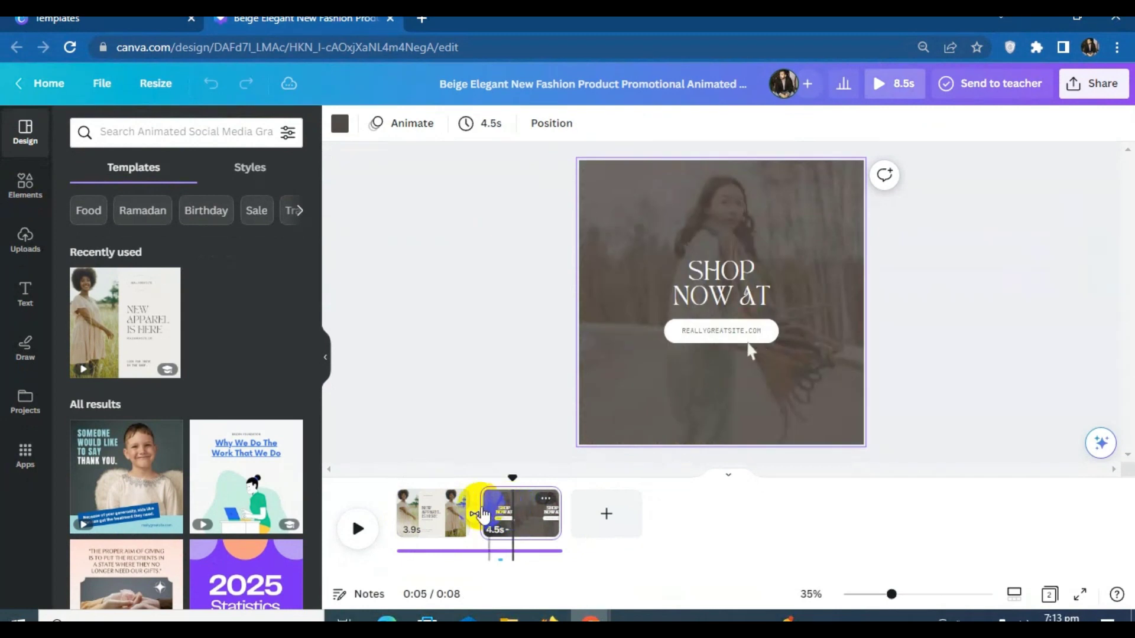
pyautogui.click(442, 513)
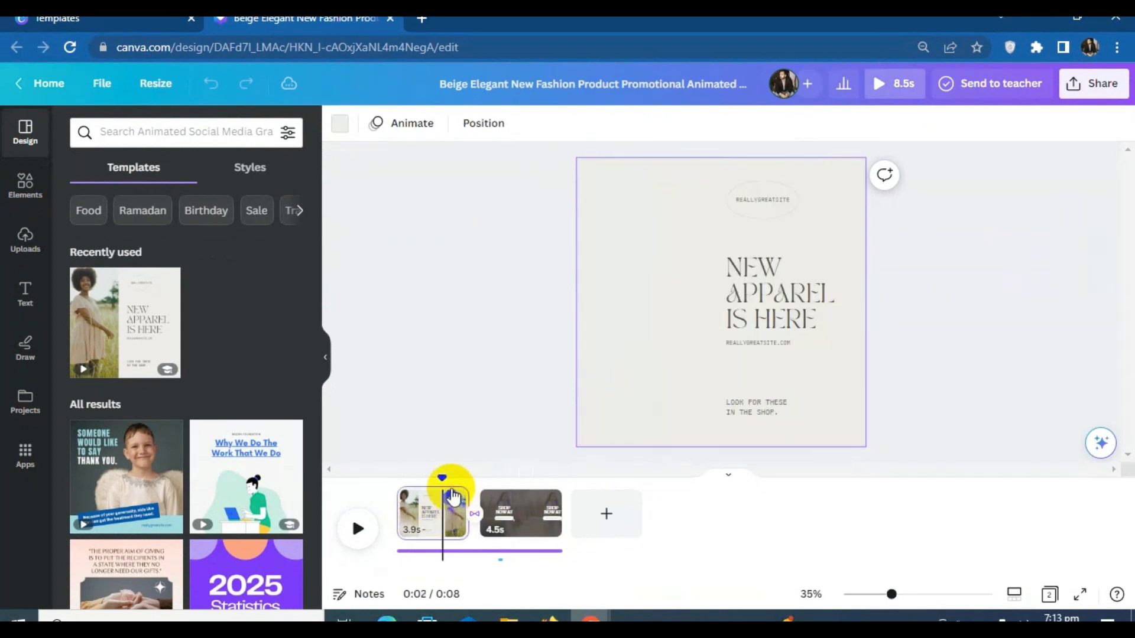
pyautogui.moveTo(443, 478); pyautogui.dragTo(394, 482)
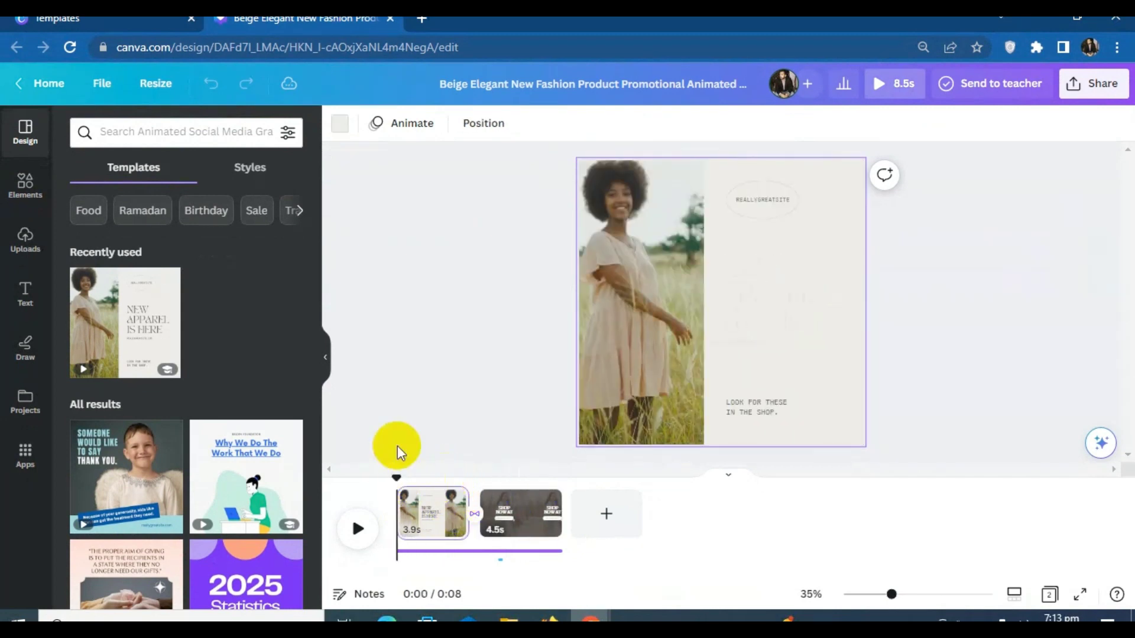
pyautogui.click(429, 408)
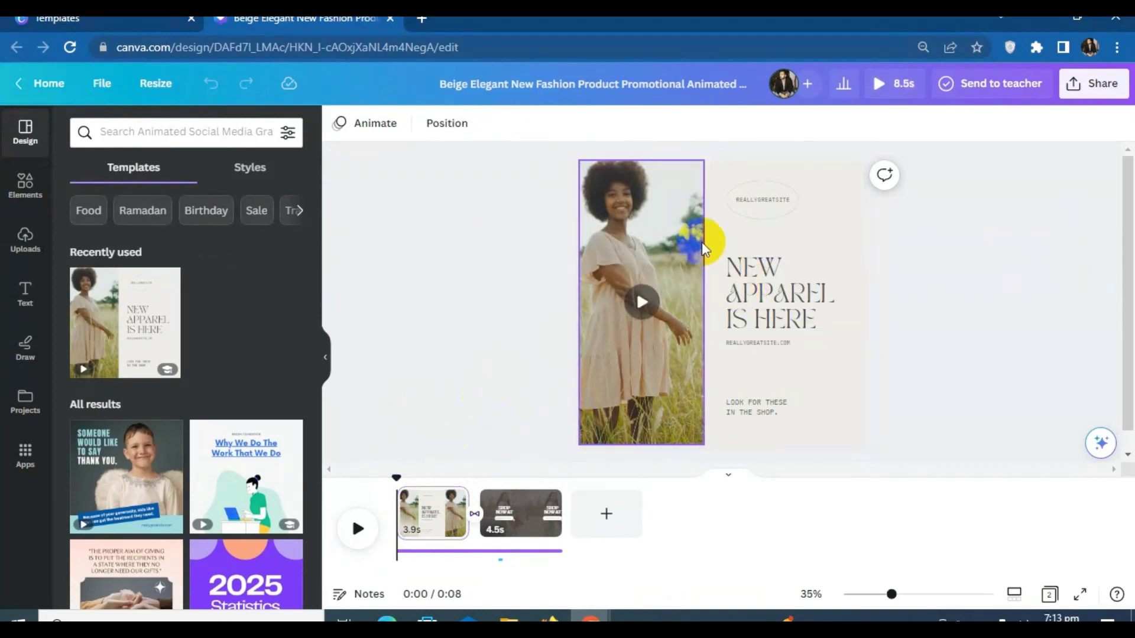
# Step: Replace the headline text "NEW APPAREL IS HERE" on page 1 with "NEW SUMMER COLLECTION"
pyautogui.click(781, 301)
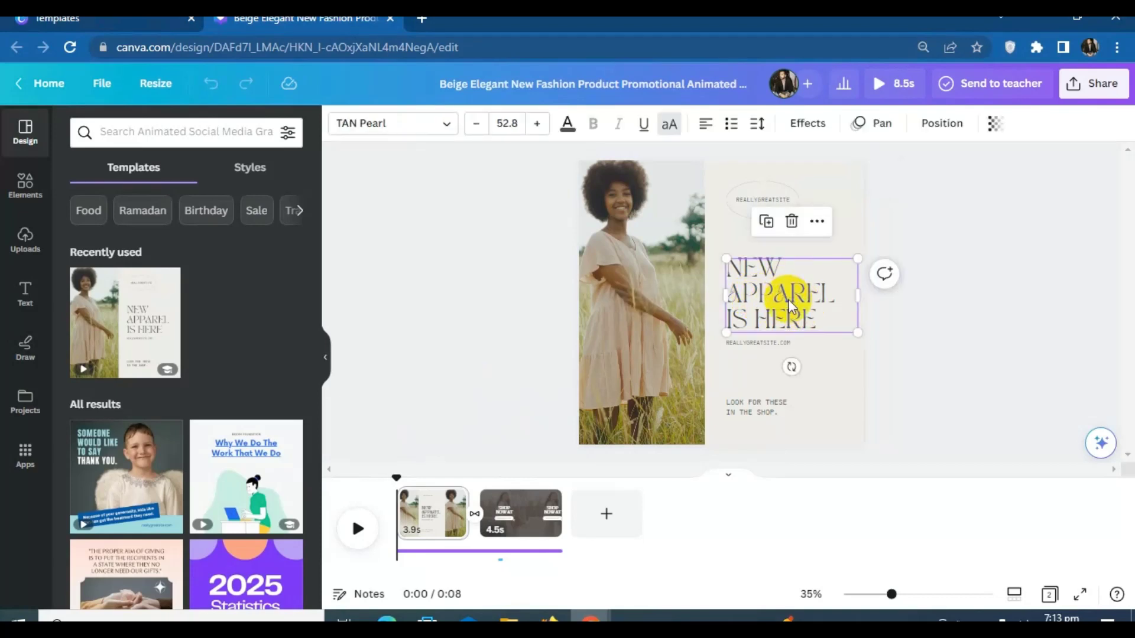
pyautogui.doubleClick(804, 319)
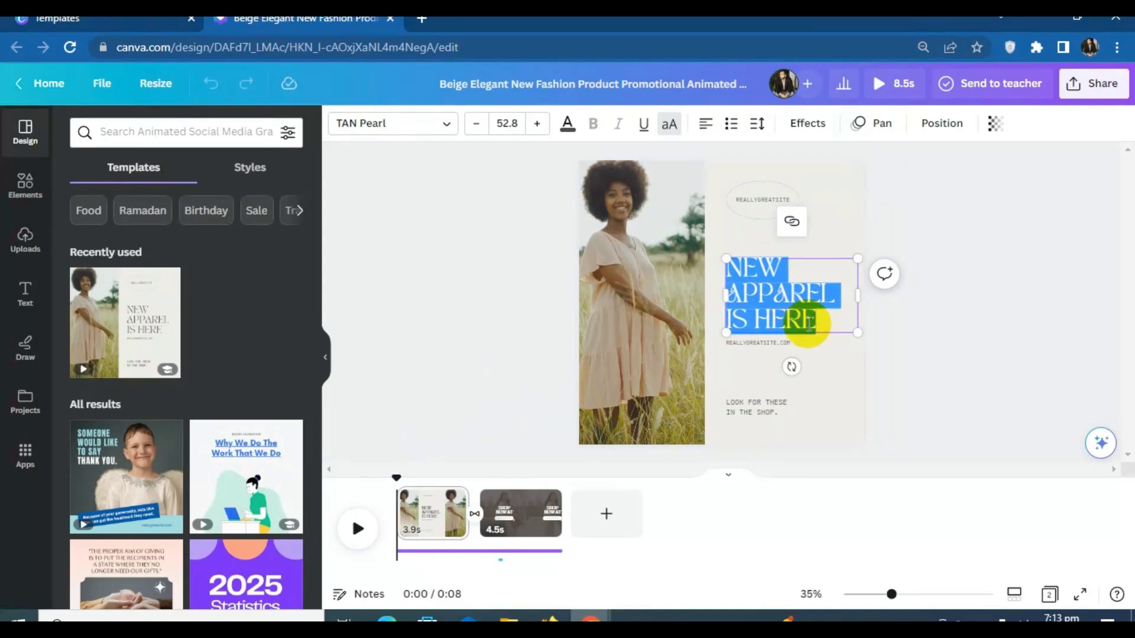
pyautogui.write('NEW')
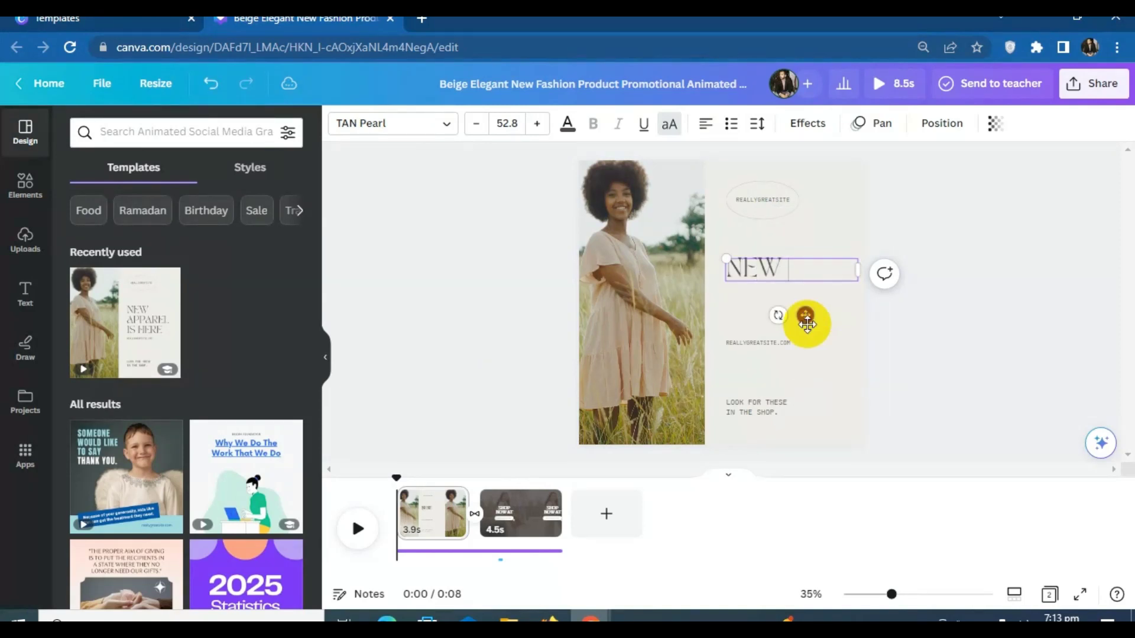
pyautogui.write(' SUMM')
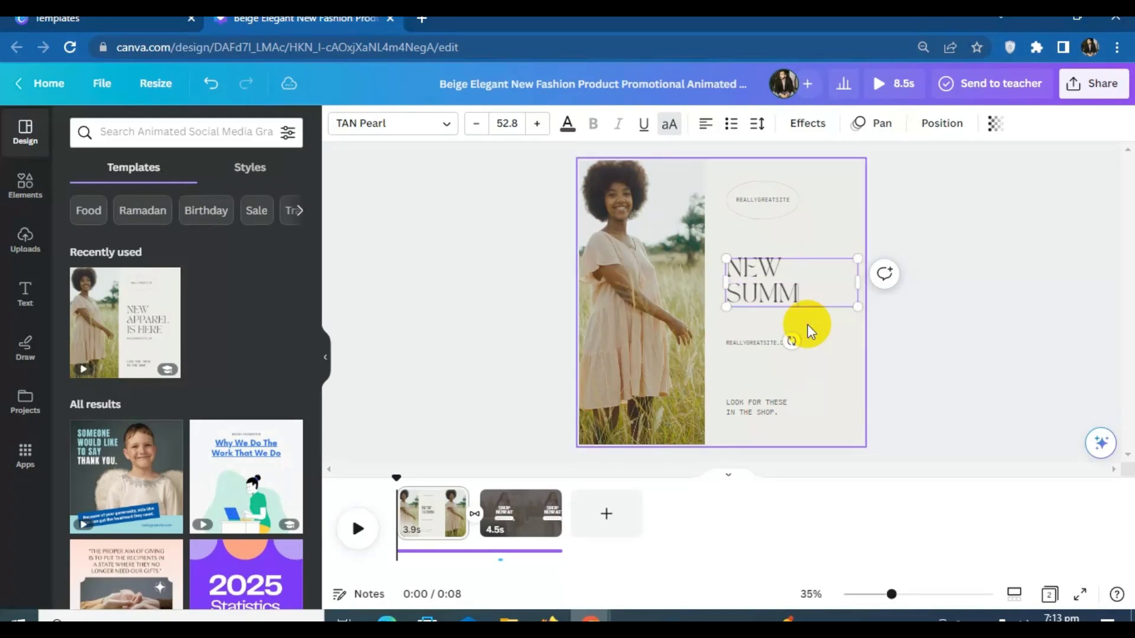
pyautogui.write('ER COLLECTI')
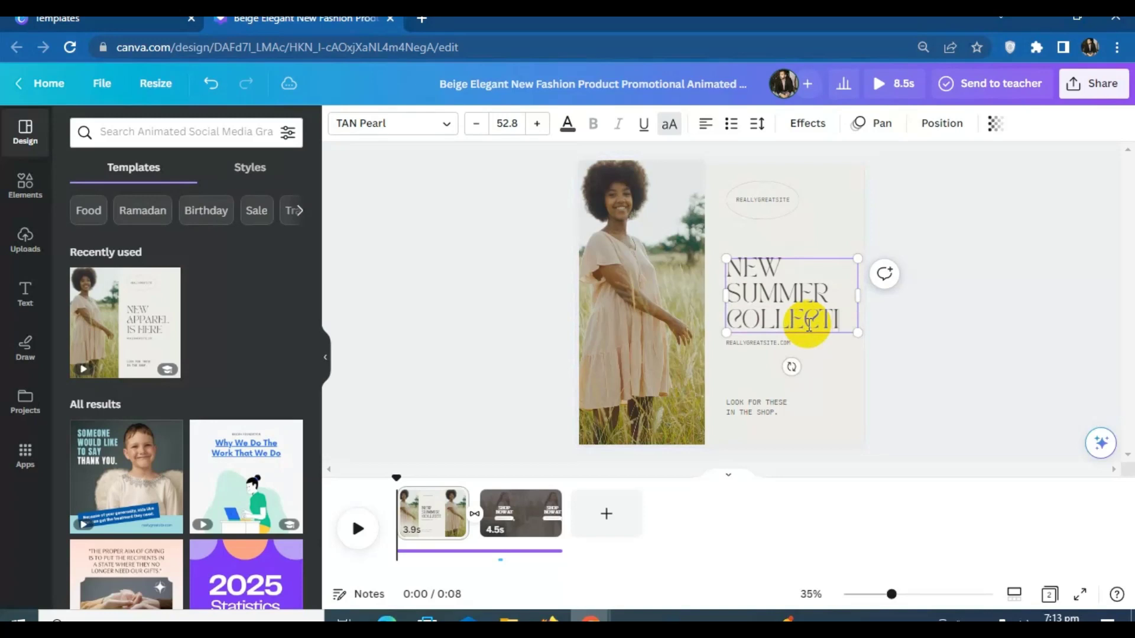
pyautogui.write('ON')
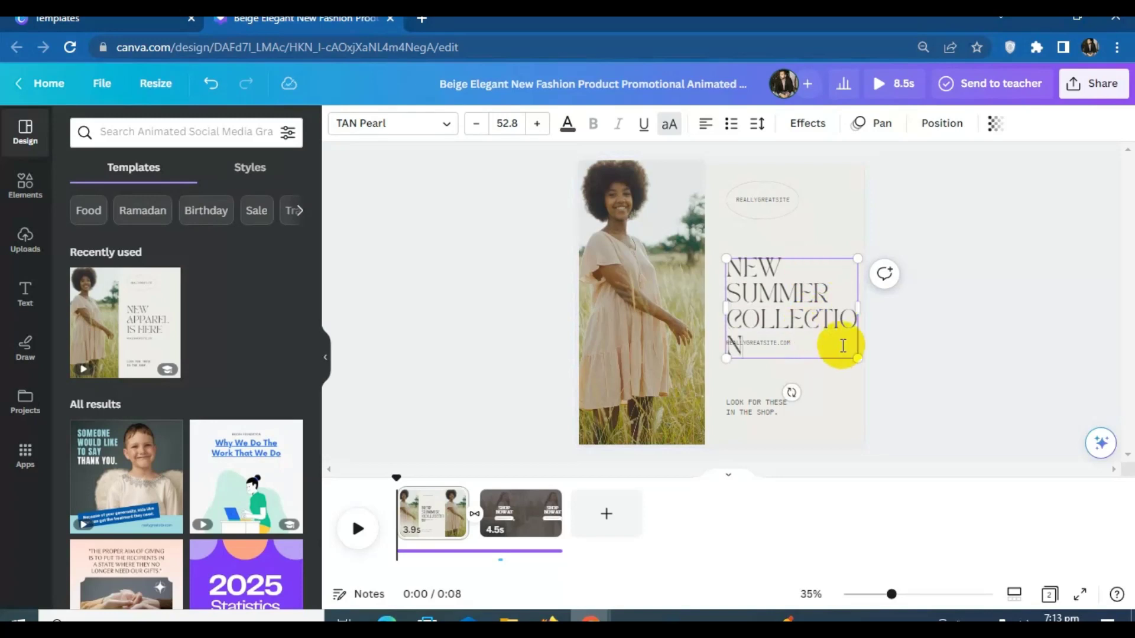
pyautogui.click(815, 251)
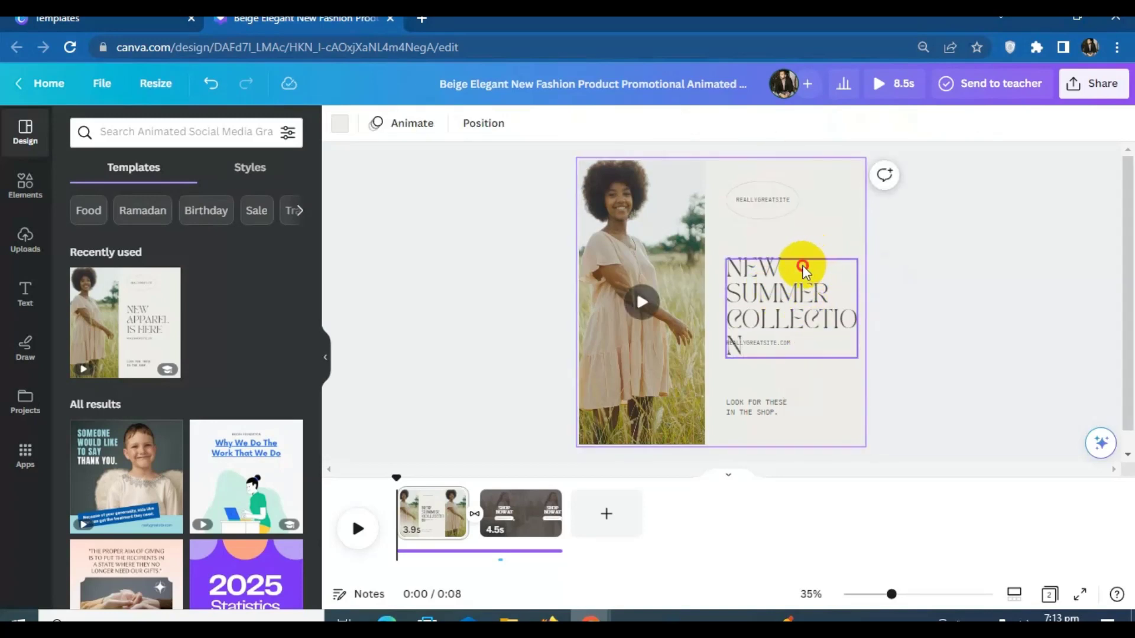
# Step: Reduce the headline's font size to 46.8 so that COLLECTION fits on one line
pyautogui.click(801, 266)
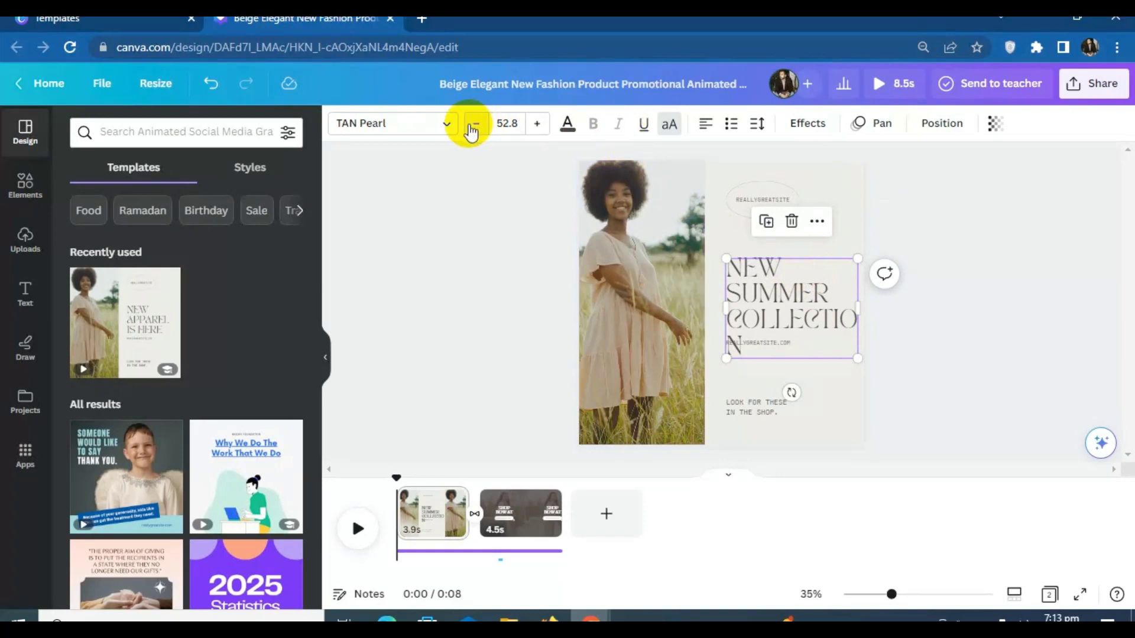
pyautogui.click(473, 125)
pyautogui.click(474, 124)
pyautogui.click(473, 124)
pyautogui.click(473, 124)
pyautogui.click(473, 124)
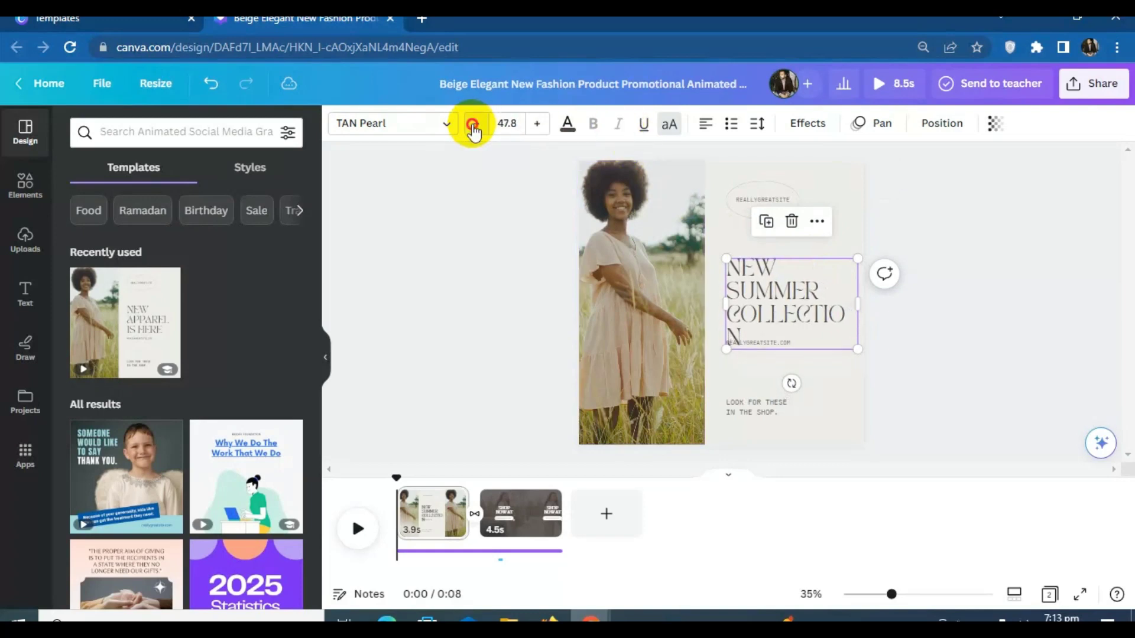
pyautogui.click(473, 124)
pyautogui.click(474, 124)
pyautogui.click(473, 124)
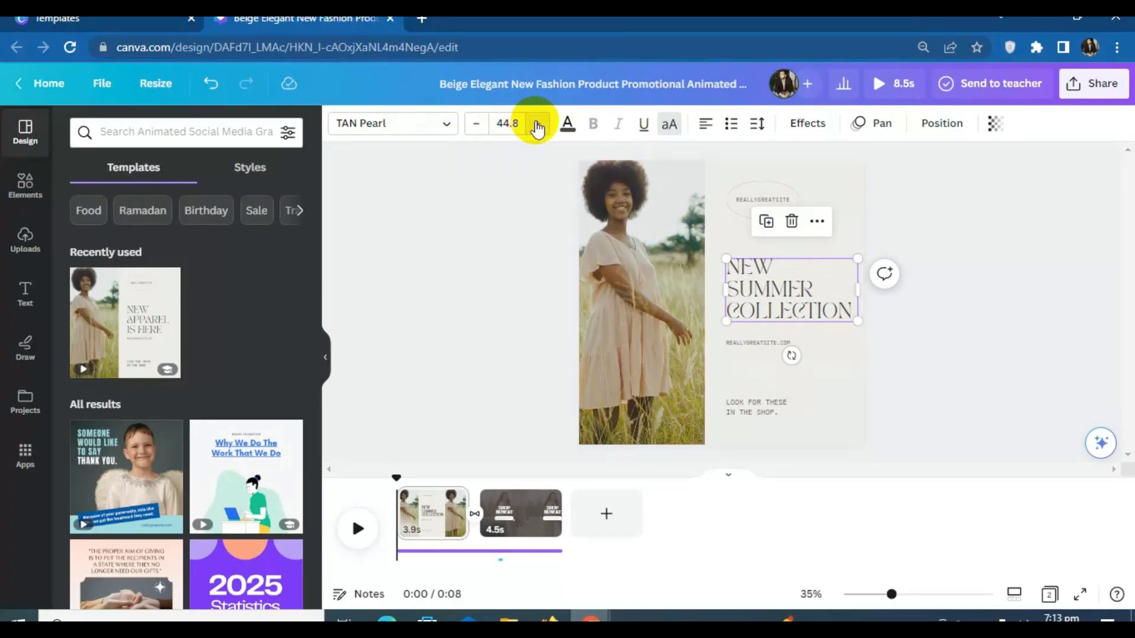
pyautogui.click(537, 124)
pyautogui.click(537, 124)
pyautogui.click(536, 124)
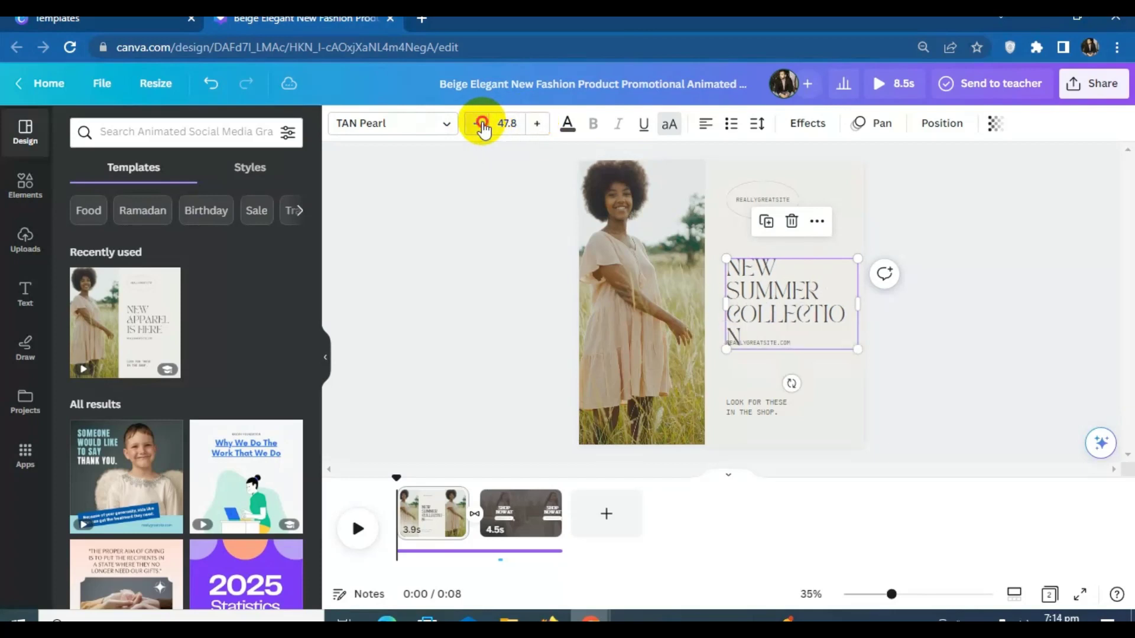
pyautogui.click(476, 124)
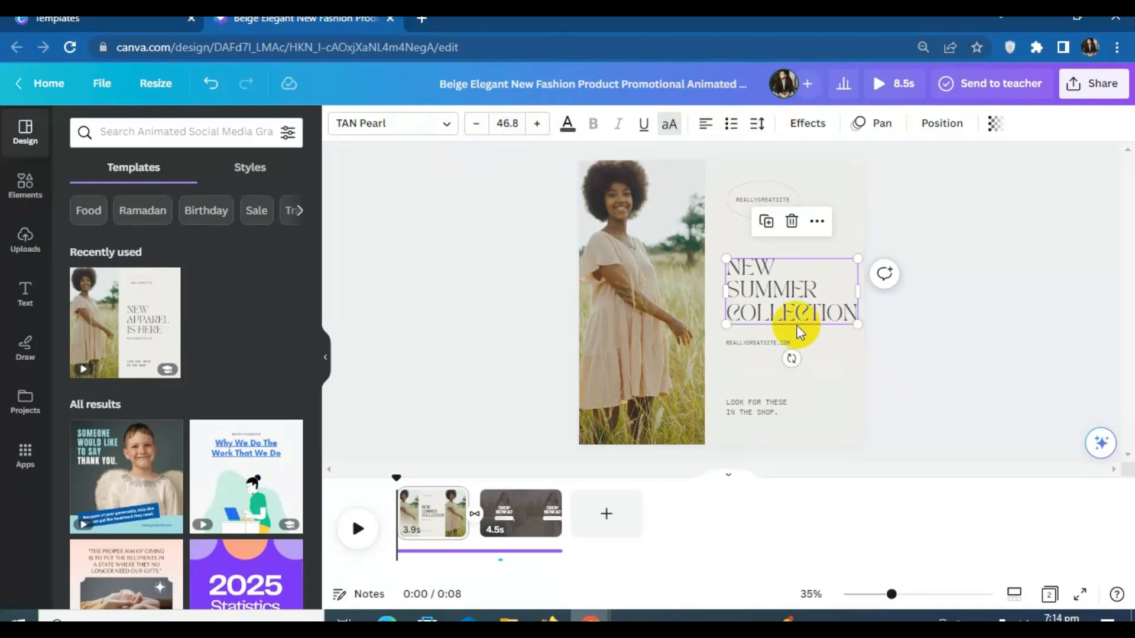
pyautogui.click(785, 302)
pyautogui.click(920, 321)
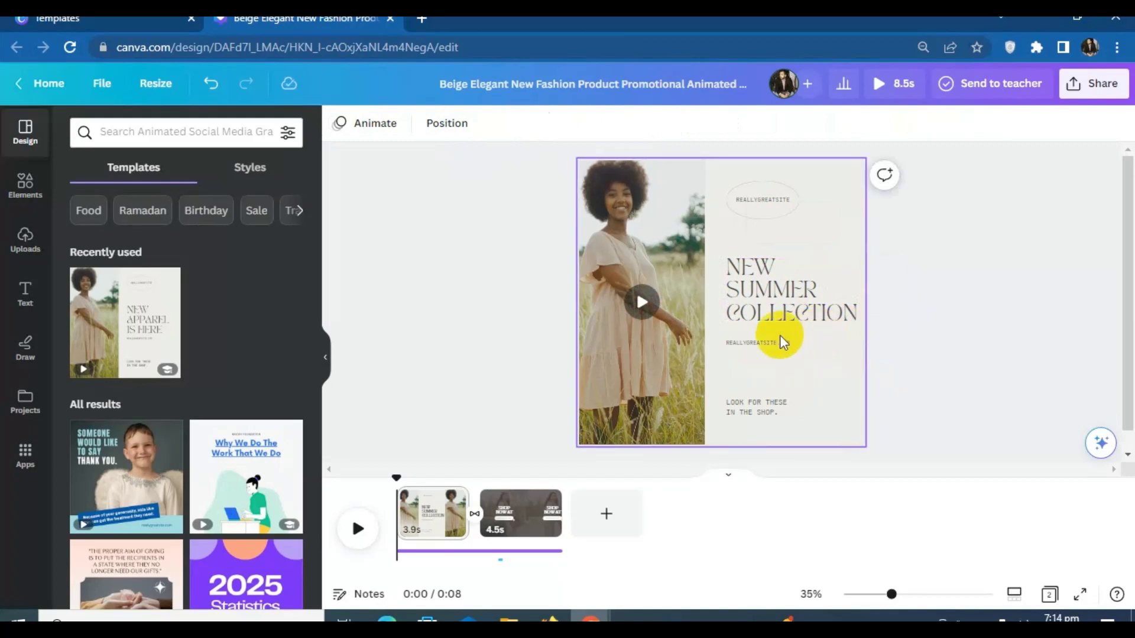
# Step: Replace the placeholder website address below the headline with a shorter .COM address
pyautogui.click(757, 344)
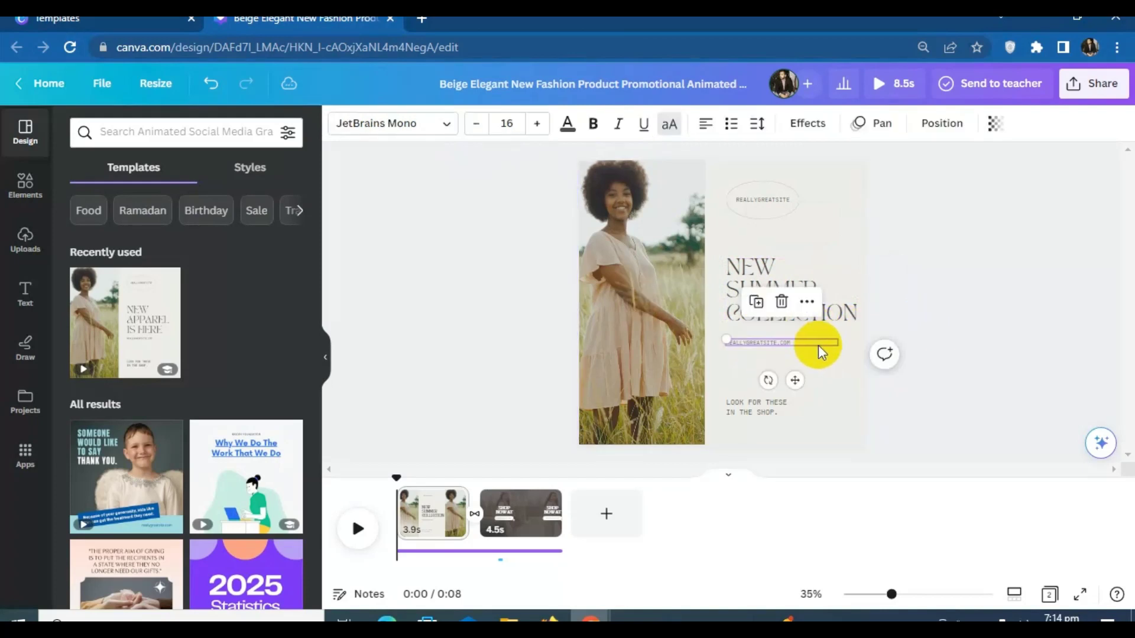
pyautogui.doubleClick(785, 343)
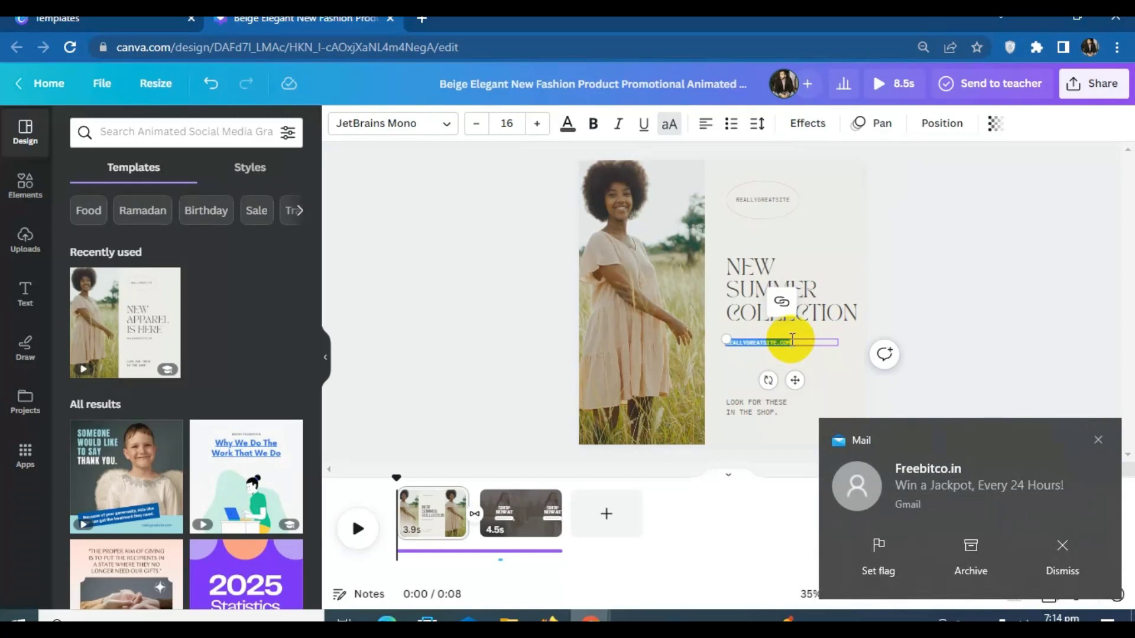
pyautogui.press('BackSpace')
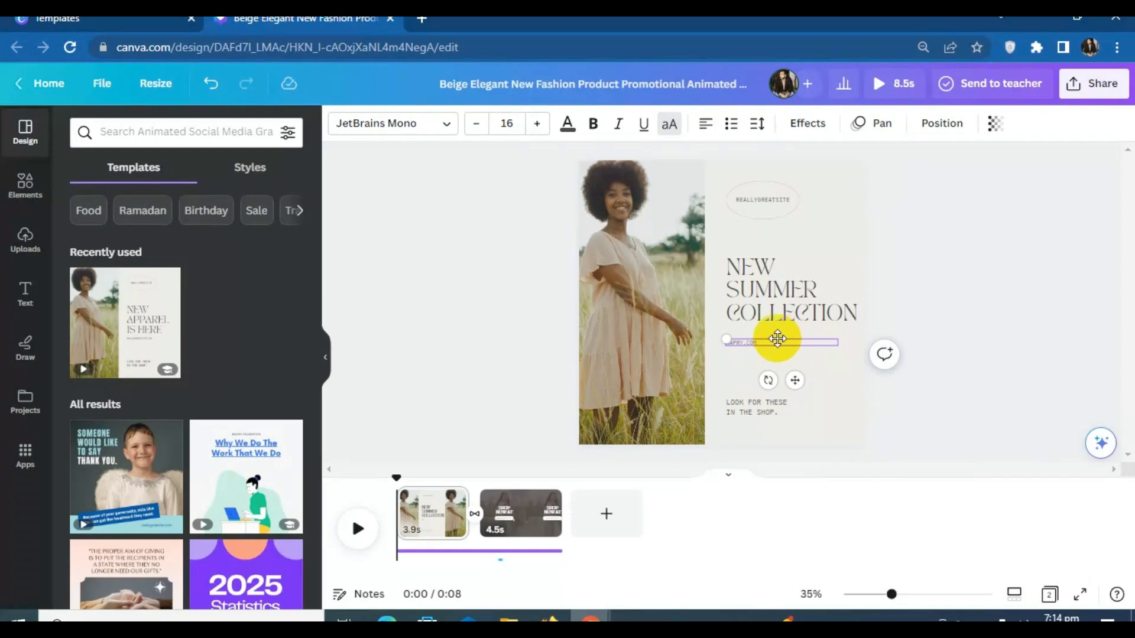
pyautogui.click(974, 319)
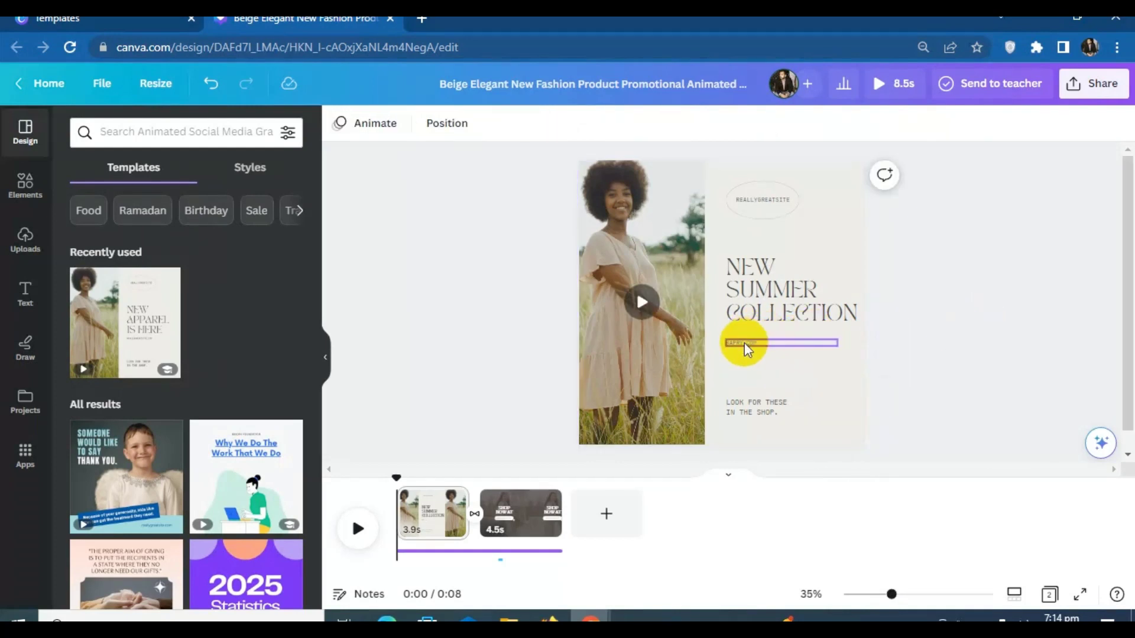
# Step: Increase the website address text below the headline to font size 22 and make it bold
pyautogui.click(751, 344)
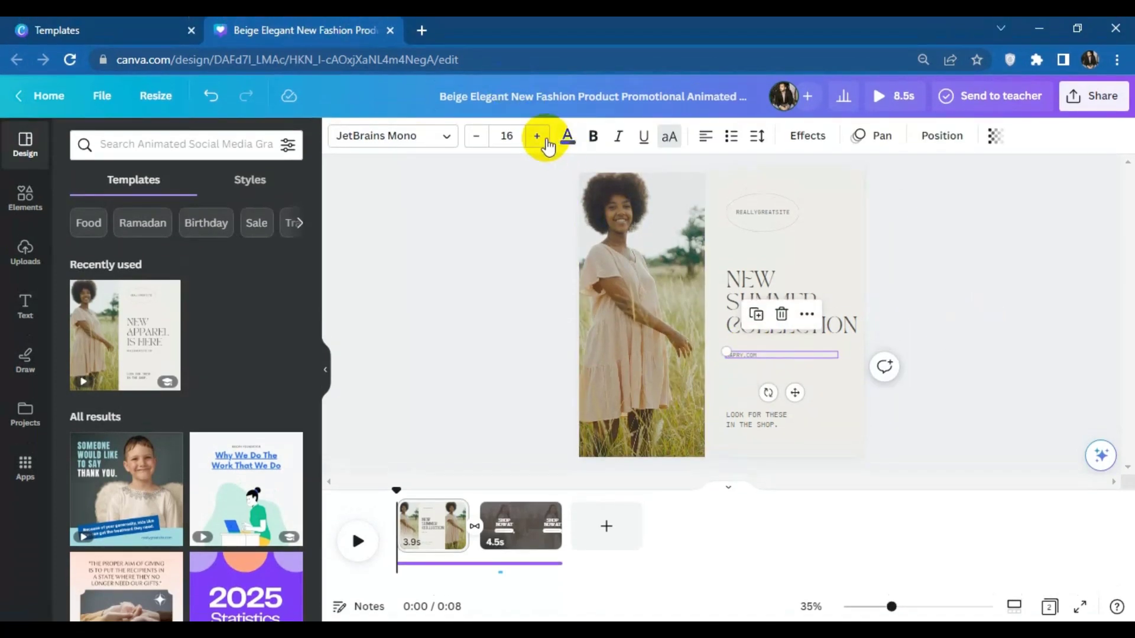
pyautogui.click(538, 138)
pyautogui.click(538, 138)
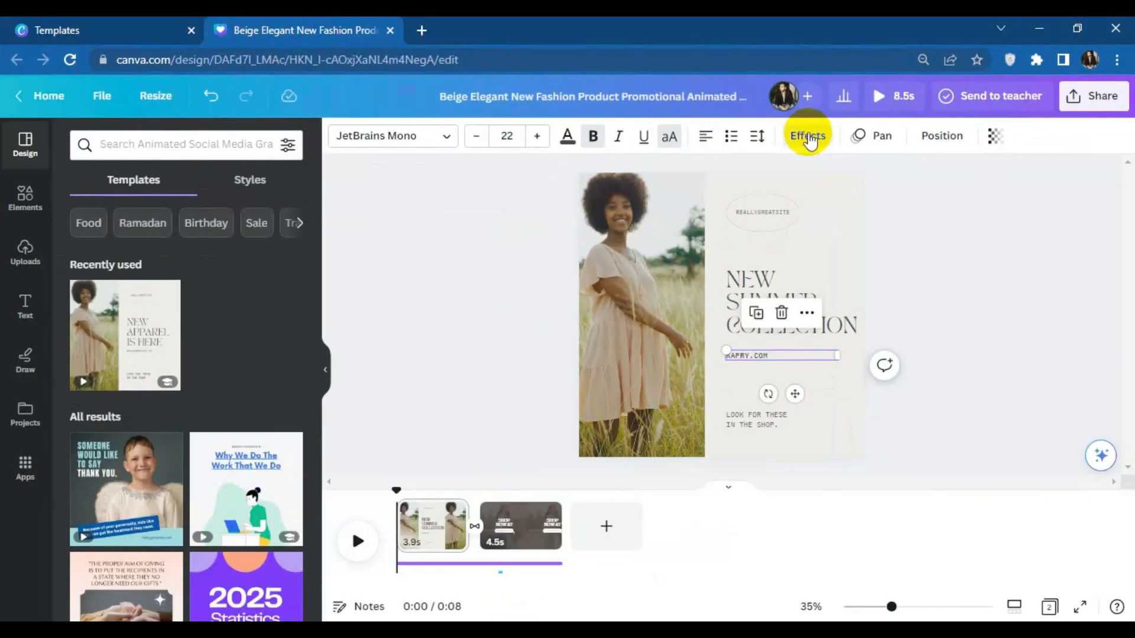
# Step: Apply the Neon effect to the website address text
pyautogui.click(809, 140)
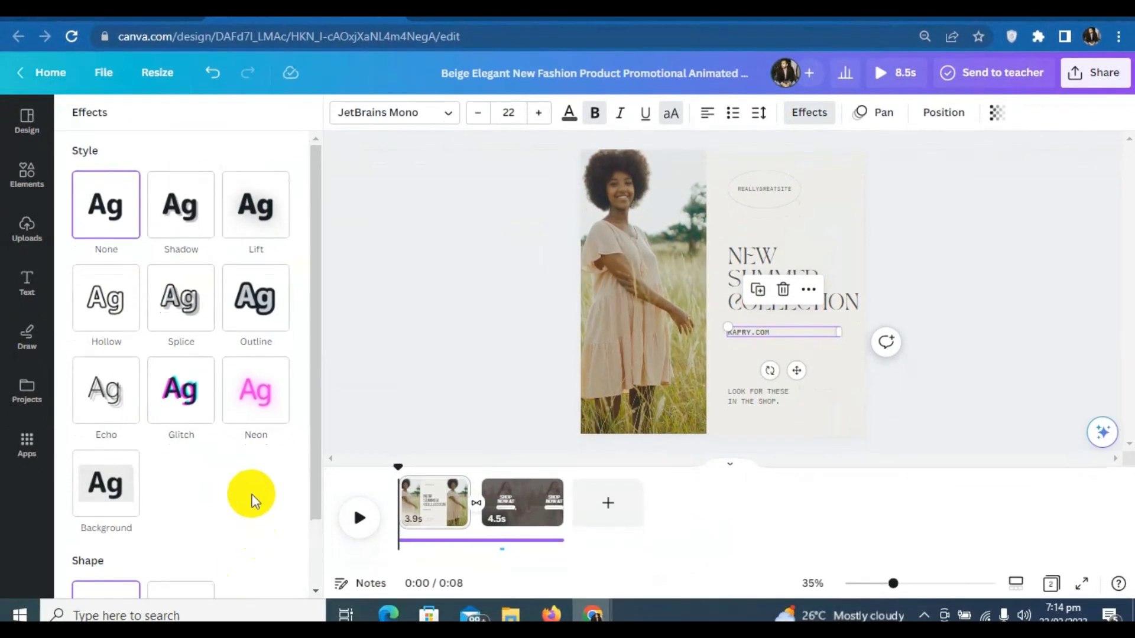
pyautogui.moveTo(311, 307); pyautogui.dragTo(311, 269)
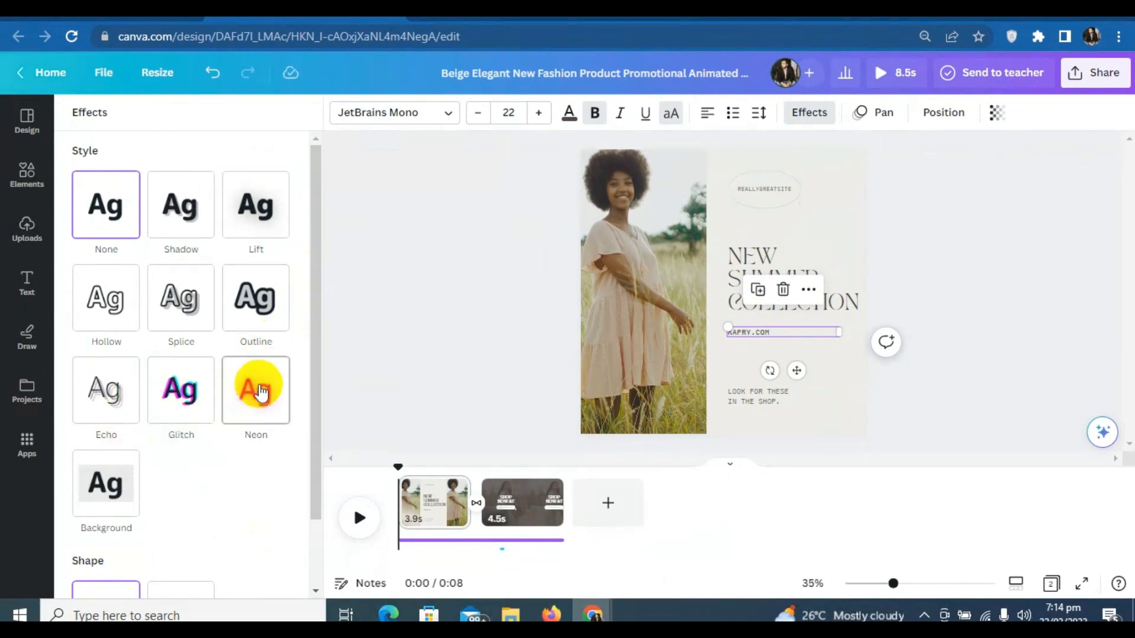
pyautogui.click(260, 391)
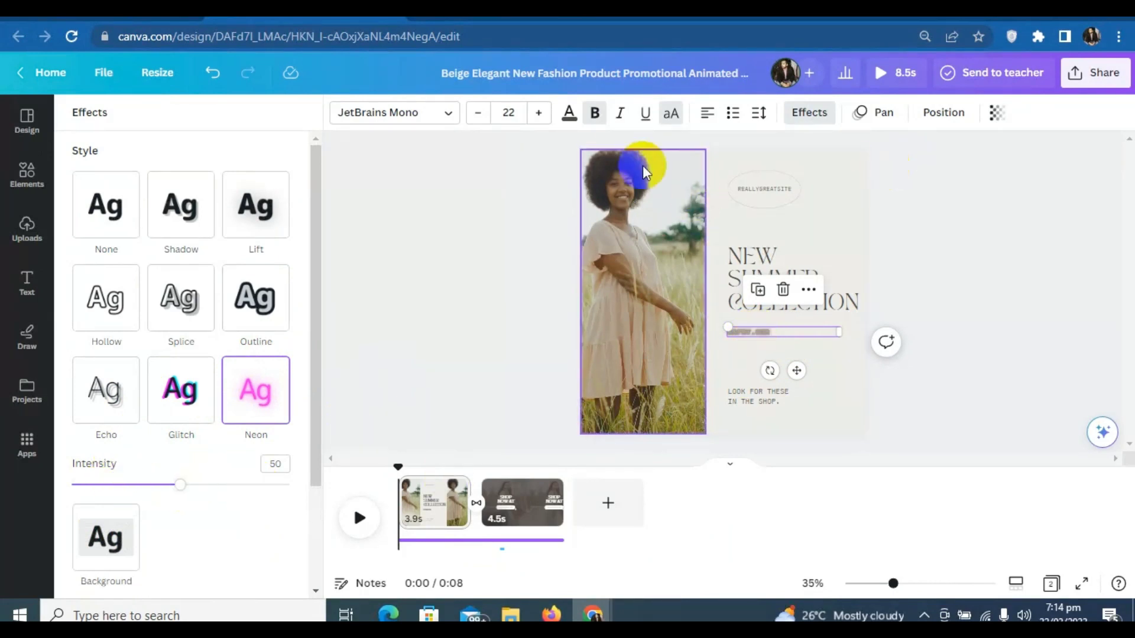
# Step: Set the website address font size to 25 and raise its neon intensity to 100
pyautogui.click(538, 113)
pyautogui.click(538, 113)
pyautogui.click(538, 114)
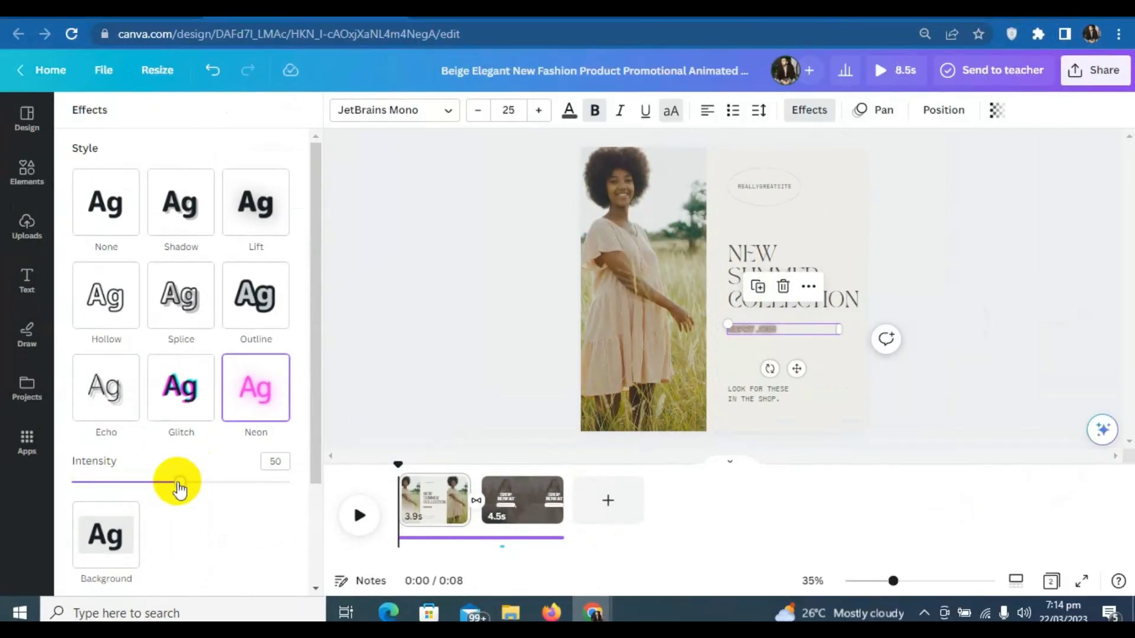
pyautogui.moveTo(180, 489); pyautogui.dragTo(287, 488)
pyautogui.moveTo(289, 486); pyautogui.dragTo(295, 488)
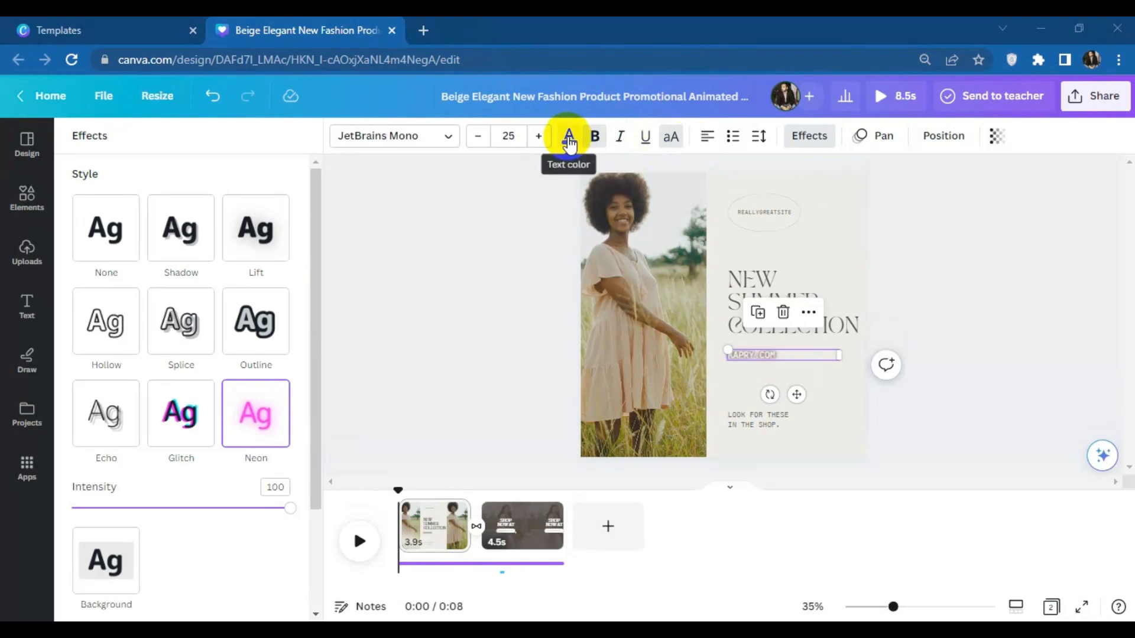
# Step: Try the preset bright red and green as the website address text colour, settling on bright red
pyautogui.click(569, 139)
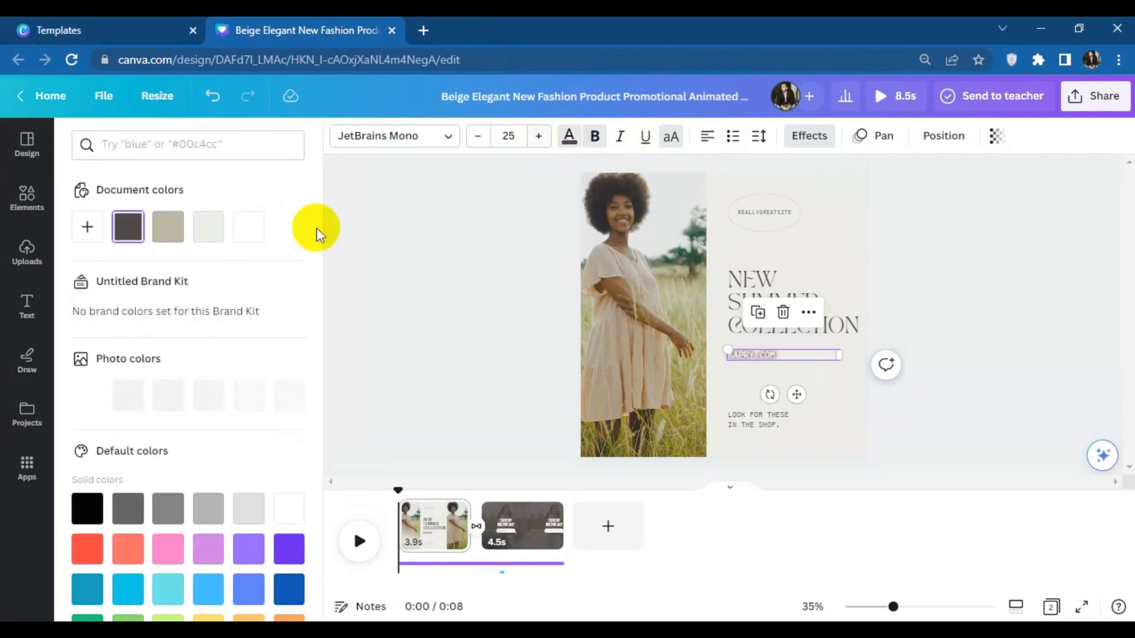
pyautogui.scroll(-2, 107, 546)
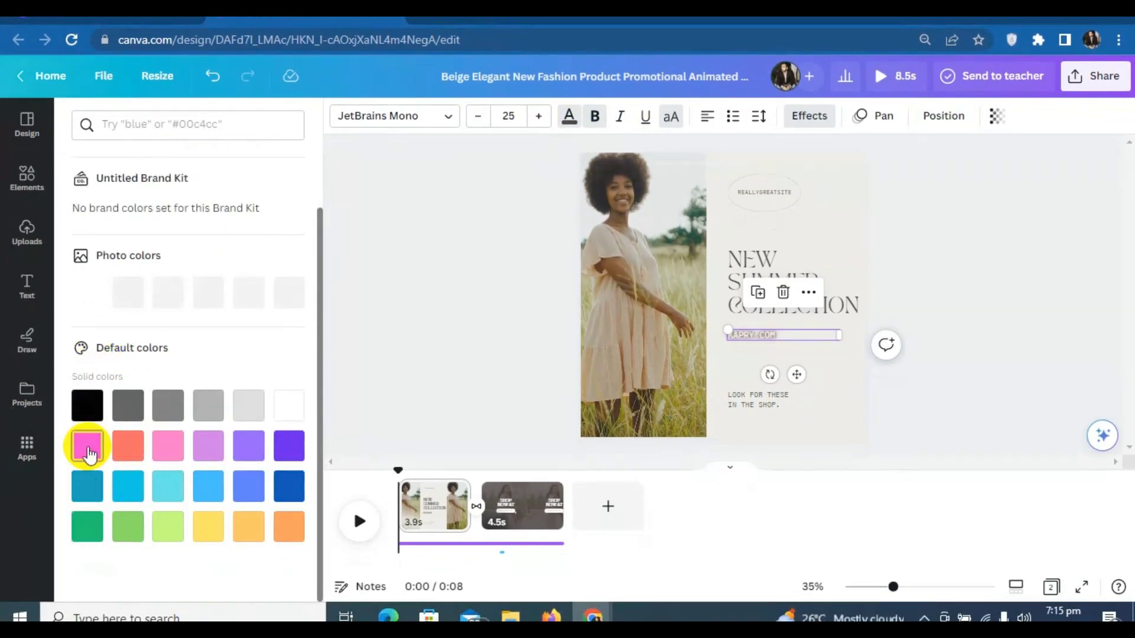
pyautogui.click(88, 448)
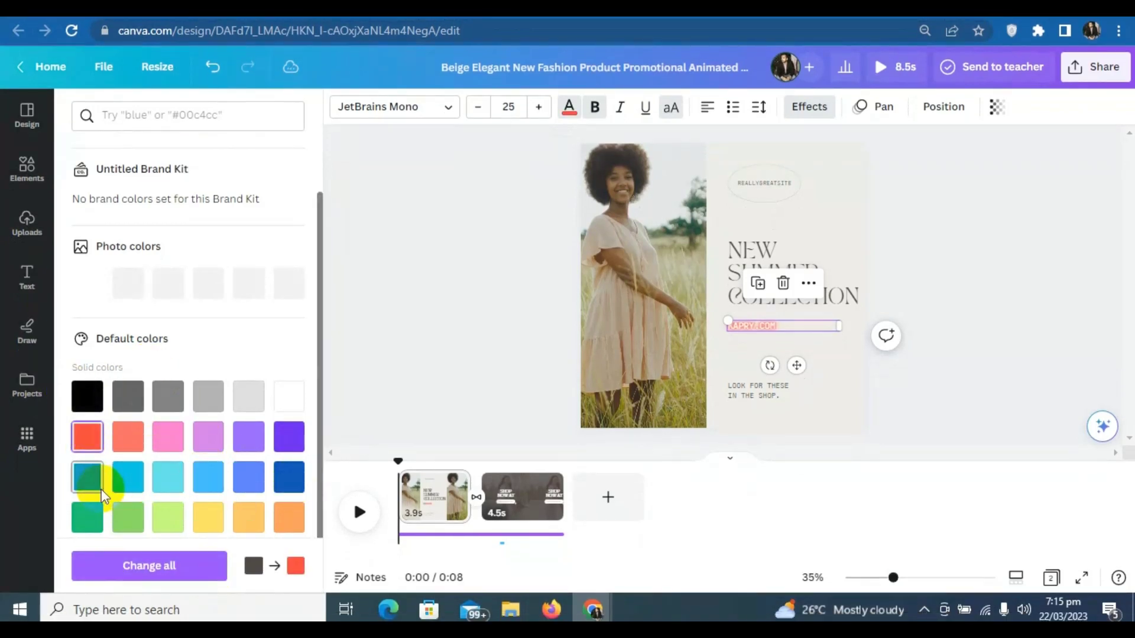
pyautogui.click(94, 512)
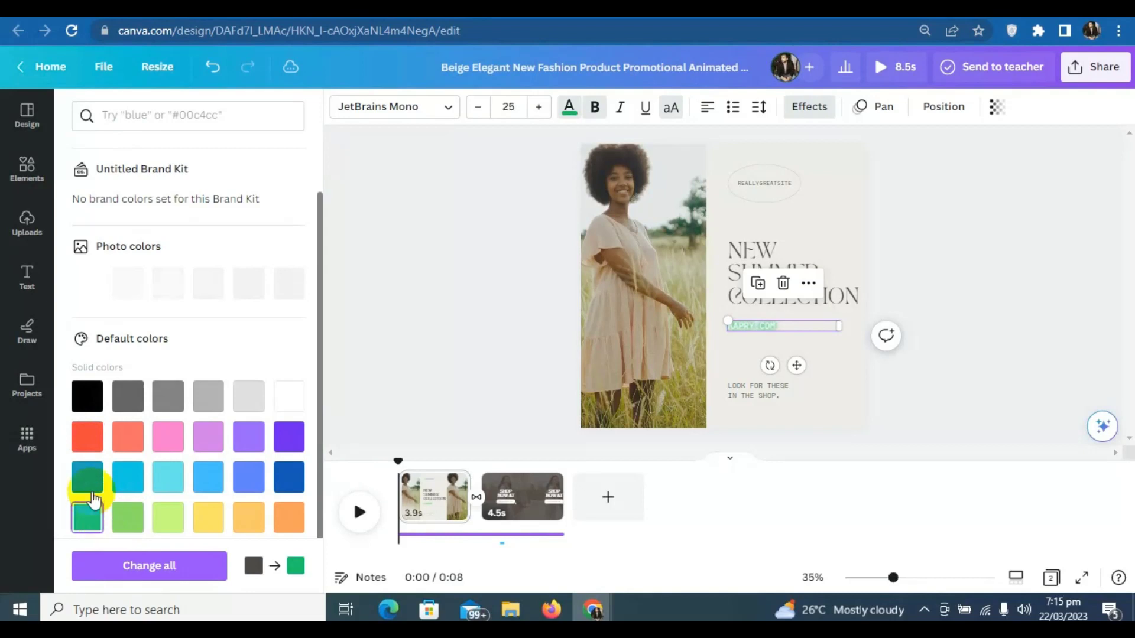
pyautogui.click(87, 437)
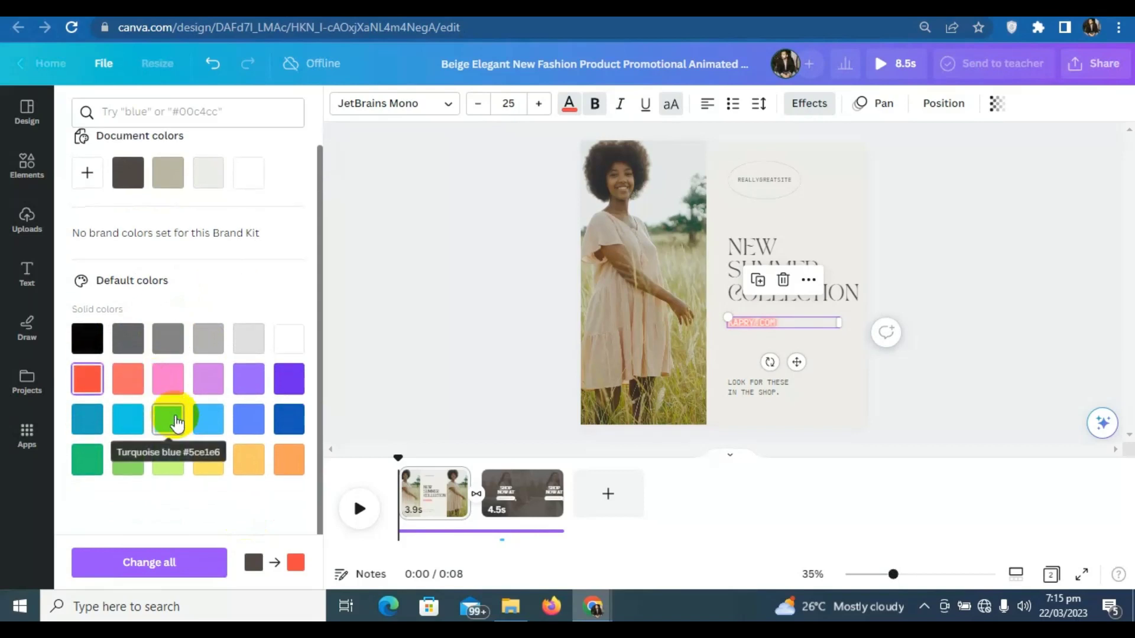
# Step: Mix a custom pure red, #FF0000, for the website address text, trying a yellow hue along the way
pyautogui.click(86, 195)
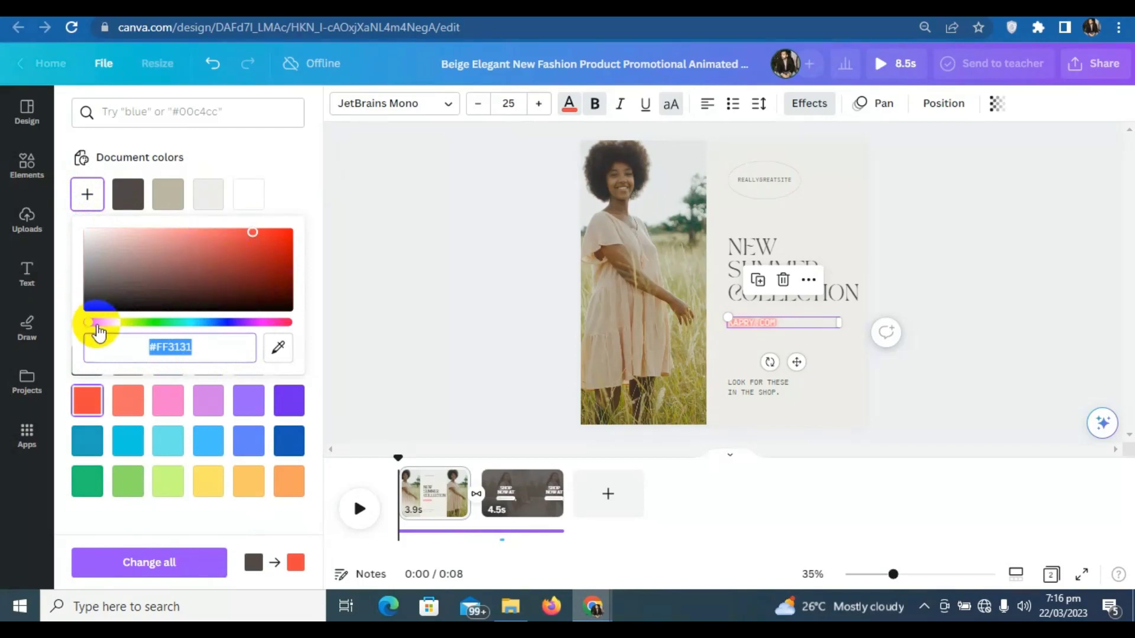
pyautogui.moveTo(97, 322); pyautogui.dragTo(120, 323)
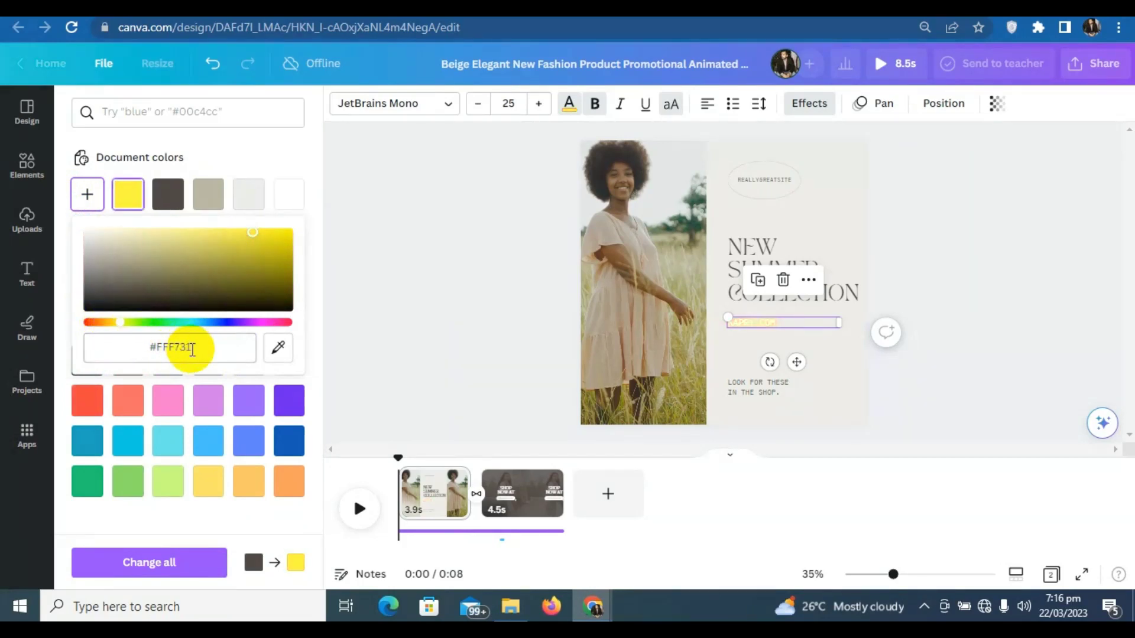
pyautogui.moveTo(241, 254)
pyautogui.mouseDown()
pyautogui.moveTo(297, 225)
pyautogui.moveTo(226, 246)
pyautogui.mouseUp()
pyautogui.moveTo(211, 322); pyautogui.dragTo(35, 315)
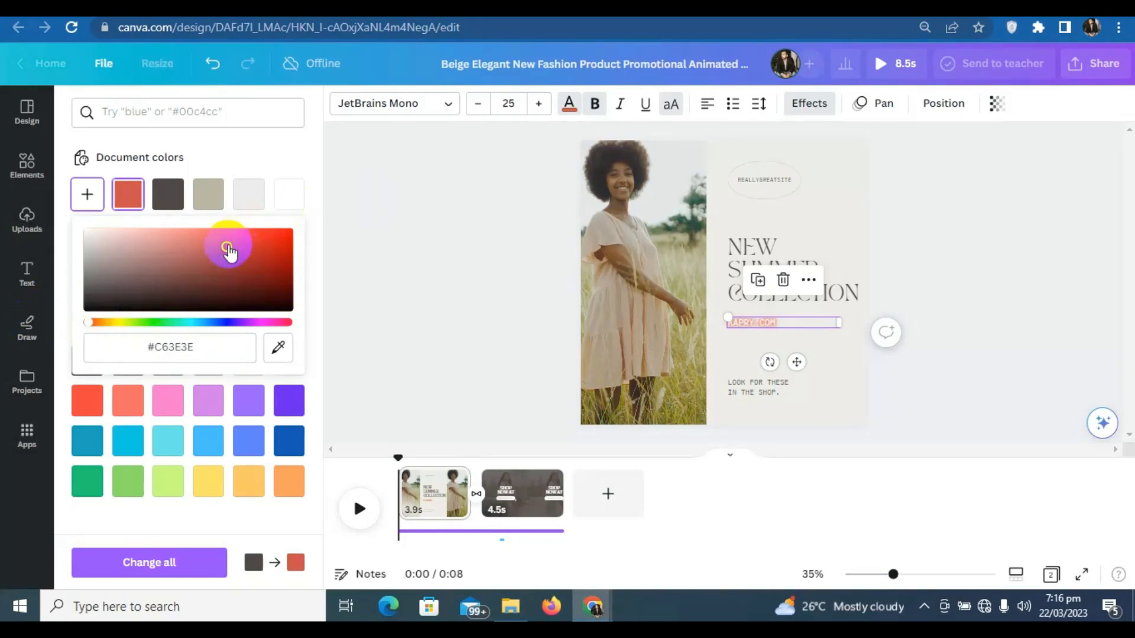
pyautogui.moveTo(228, 247); pyautogui.dragTo(333, 216)
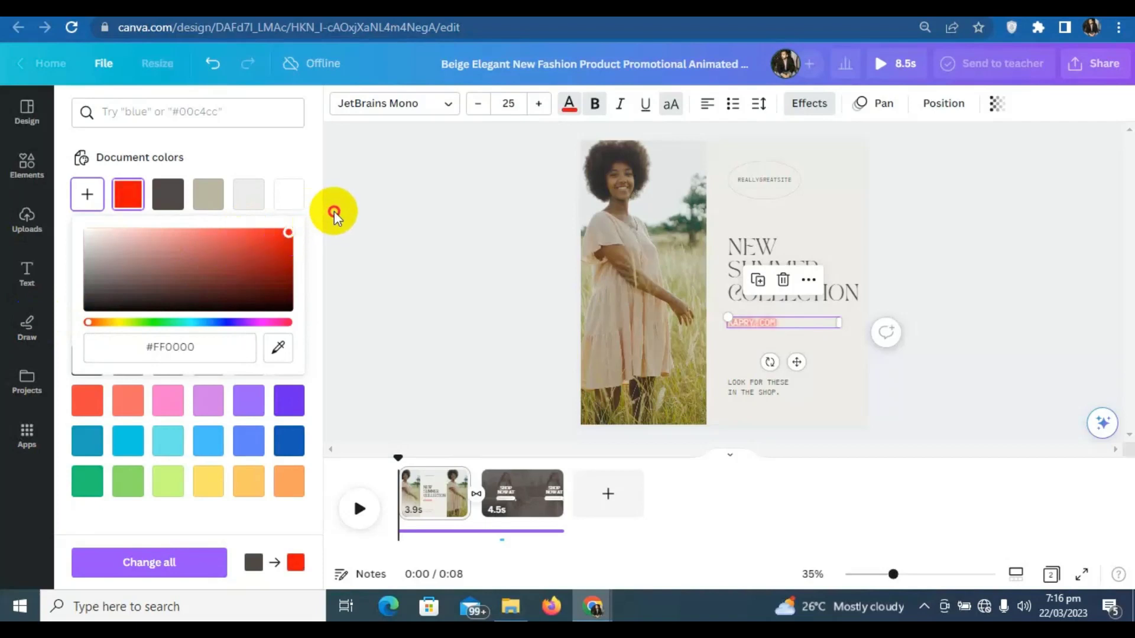
pyautogui.click(400, 257)
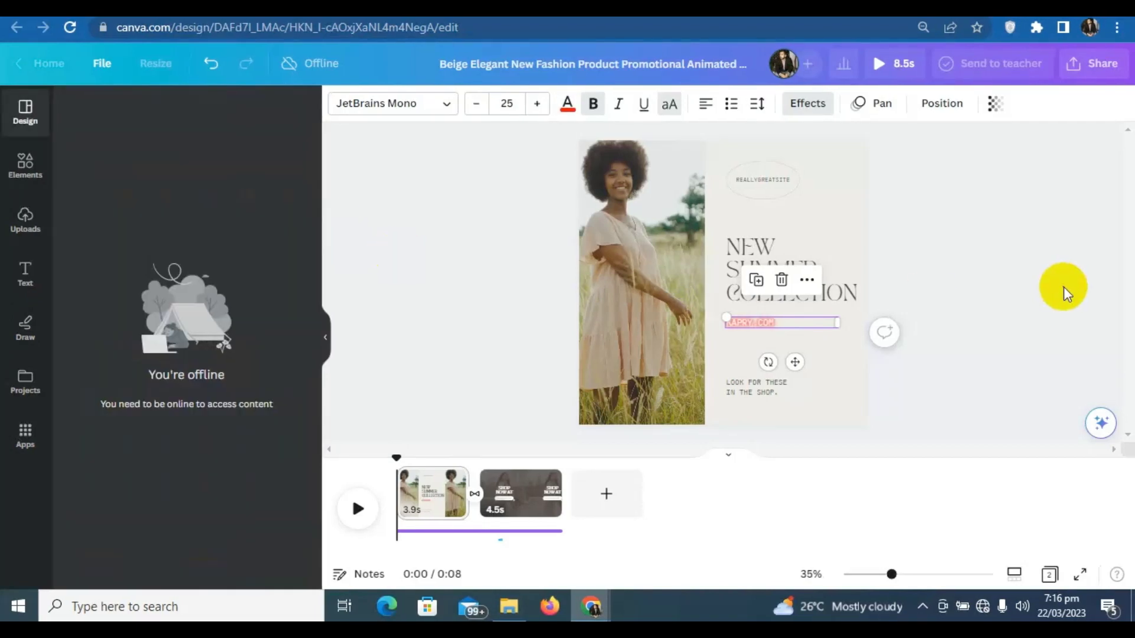
pyautogui.click(1063, 291)
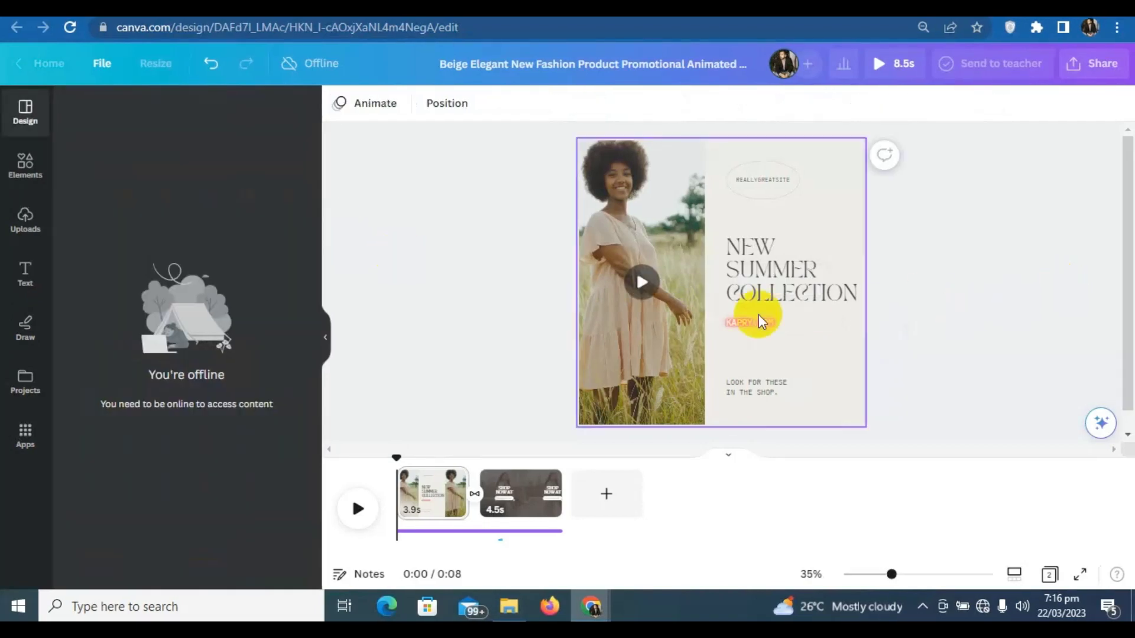
# Step: Enlarge the neon website address text to font size 31
pyautogui.click(769, 329)
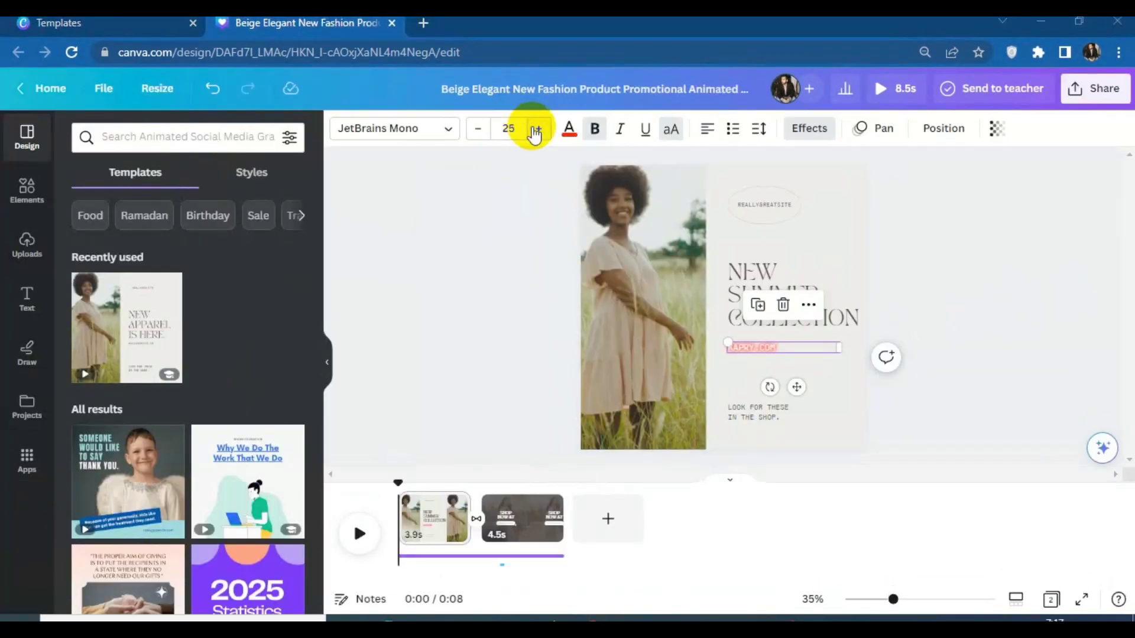
pyautogui.click(538, 129)
pyautogui.click(539, 130)
pyautogui.click(539, 130)
pyautogui.click(540, 130)
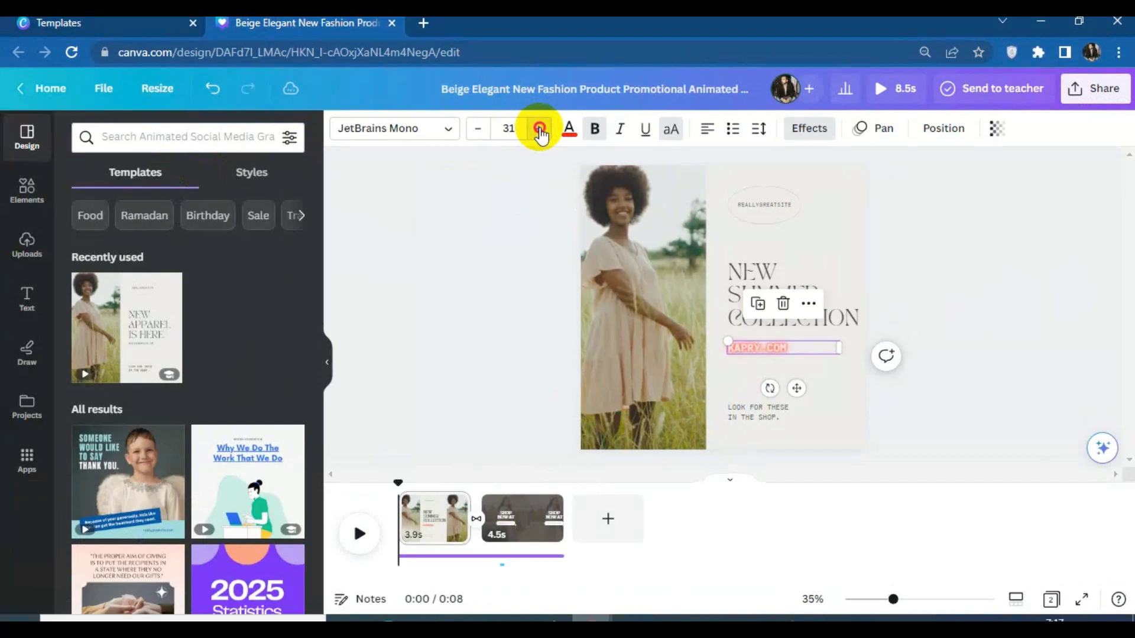
pyautogui.click(1038, 304)
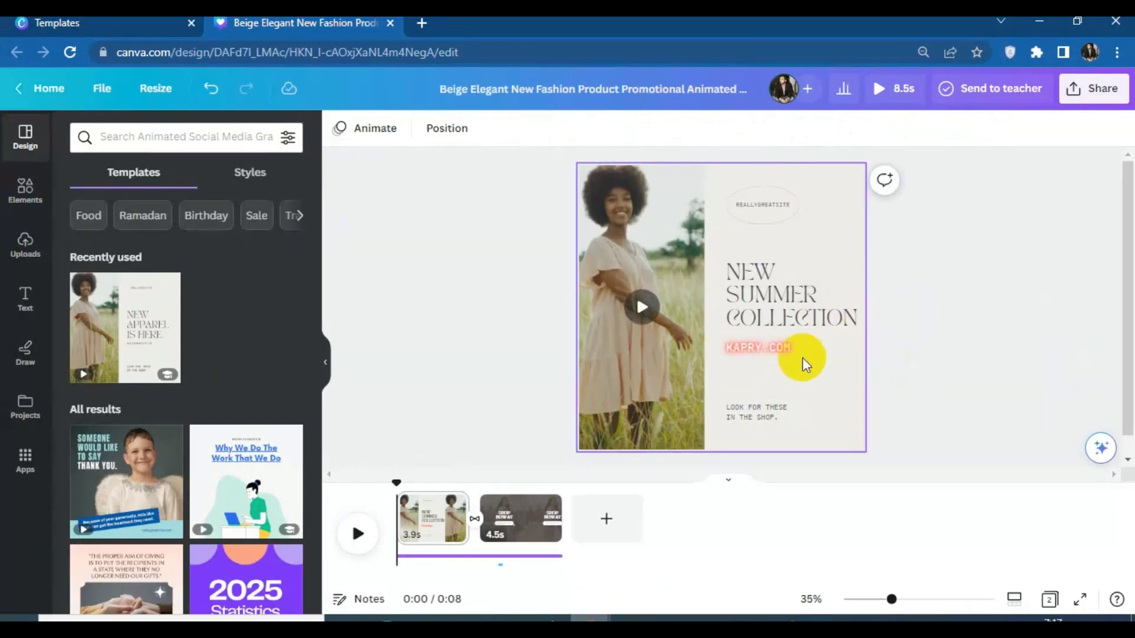
# Step: Replace the text "LOOK FOR THESE IN THE SHOP." on page 1 with "YOUR REQUIRED FASHION"
pyautogui.click(765, 410)
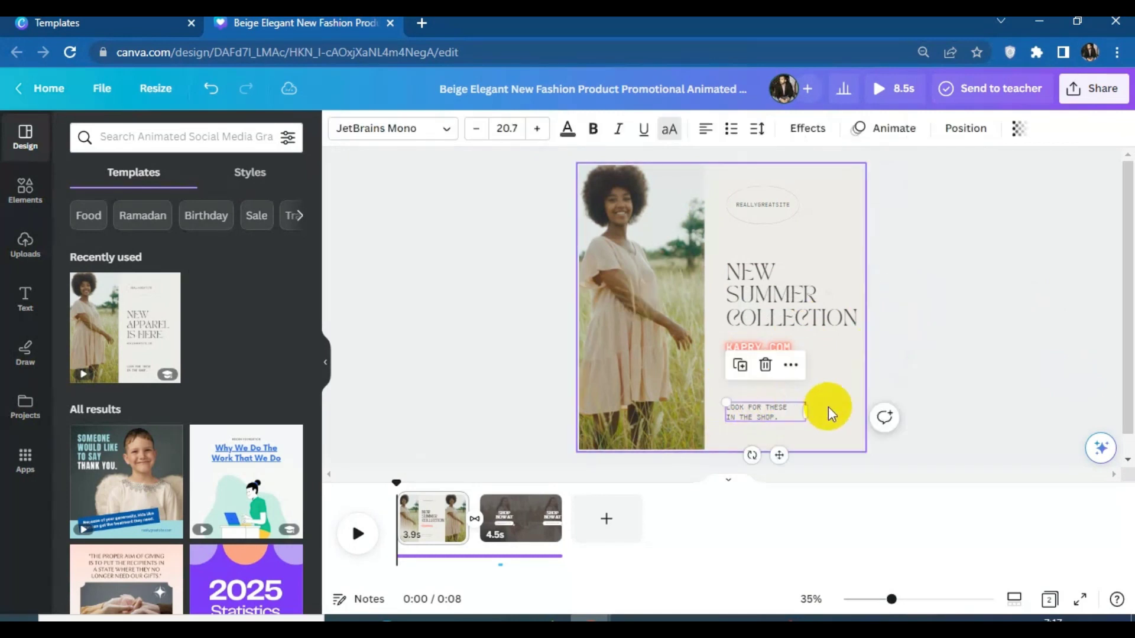
pyautogui.click(775, 411)
pyautogui.click(778, 417)
pyautogui.moveTo(779, 417); pyautogui.dragTo(722, 403)
pyautogui.press('BackSpace')
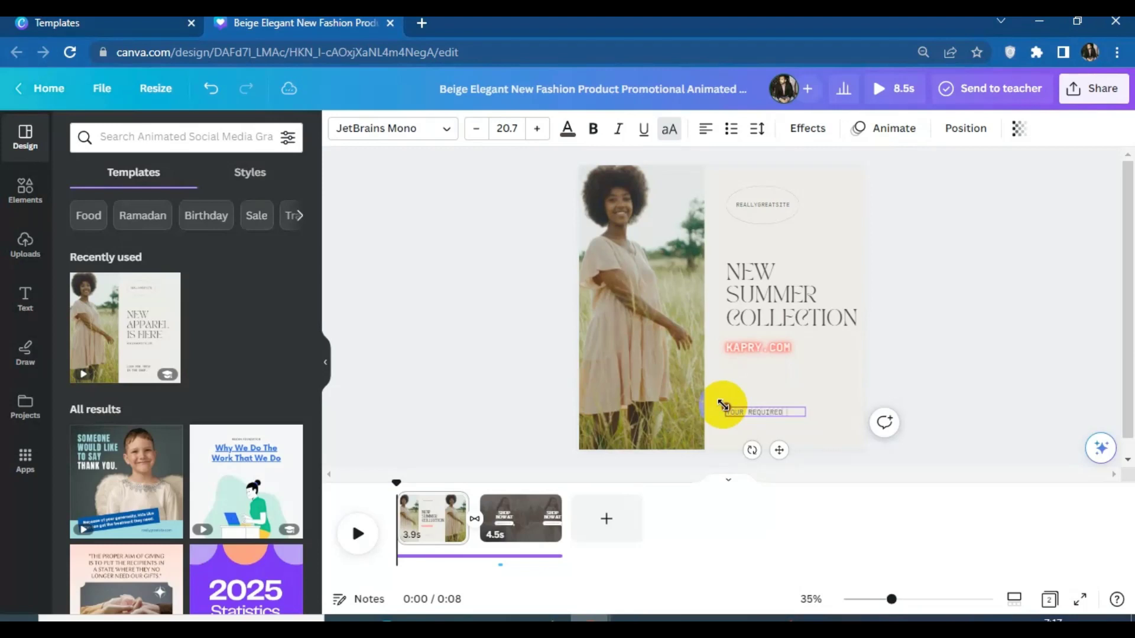
pyautogui.write('HION')
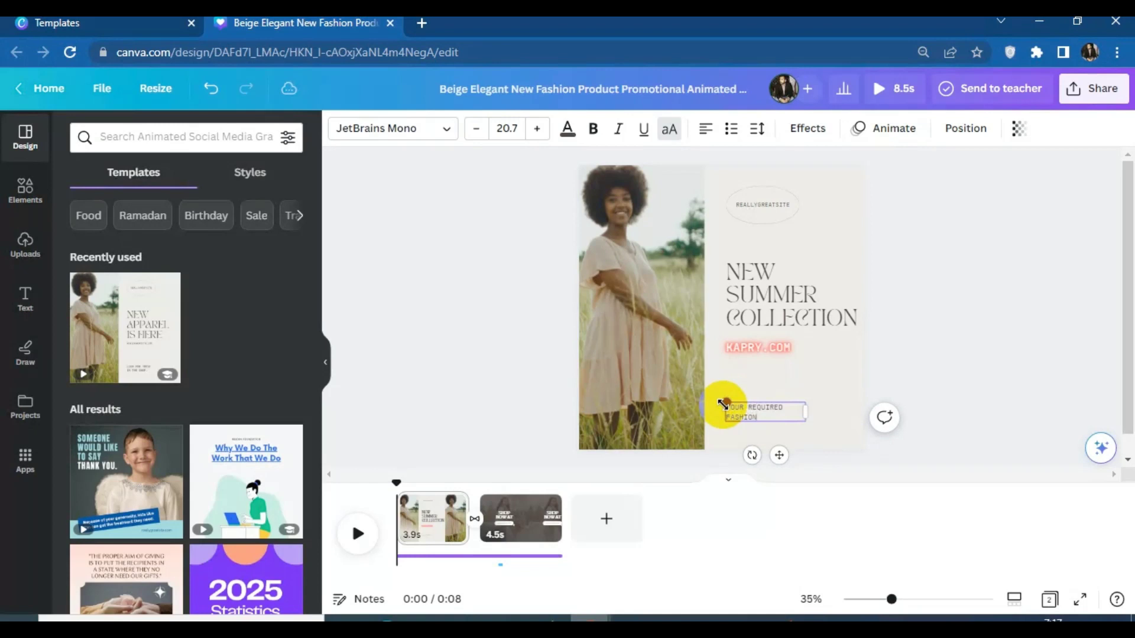
pyautogui.click(1046, 311)
# Step: Make the "YOUR REQUIRED FASHION" text bold
pyautogui.click(751, 410)
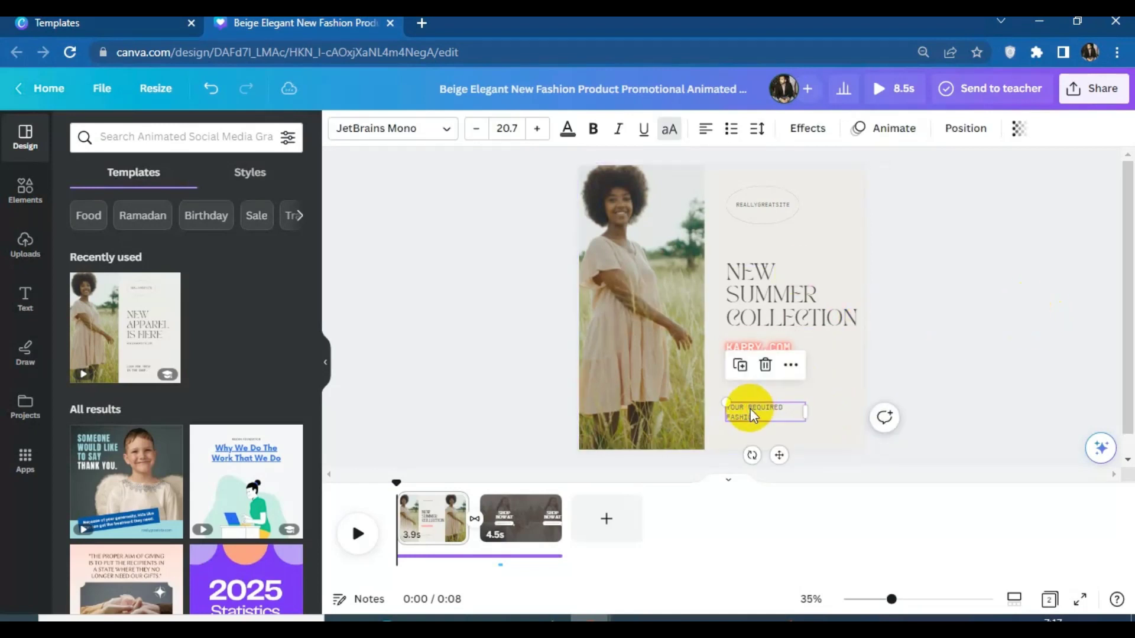
pyautogui.click(598, 130)
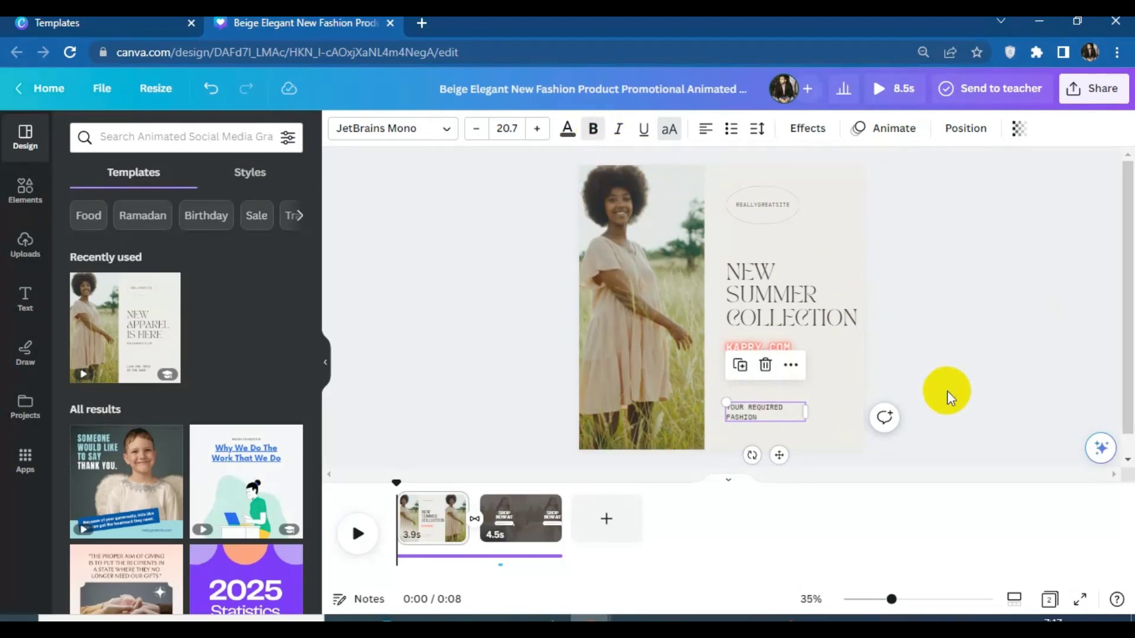
pyautogui.click(947, 391)
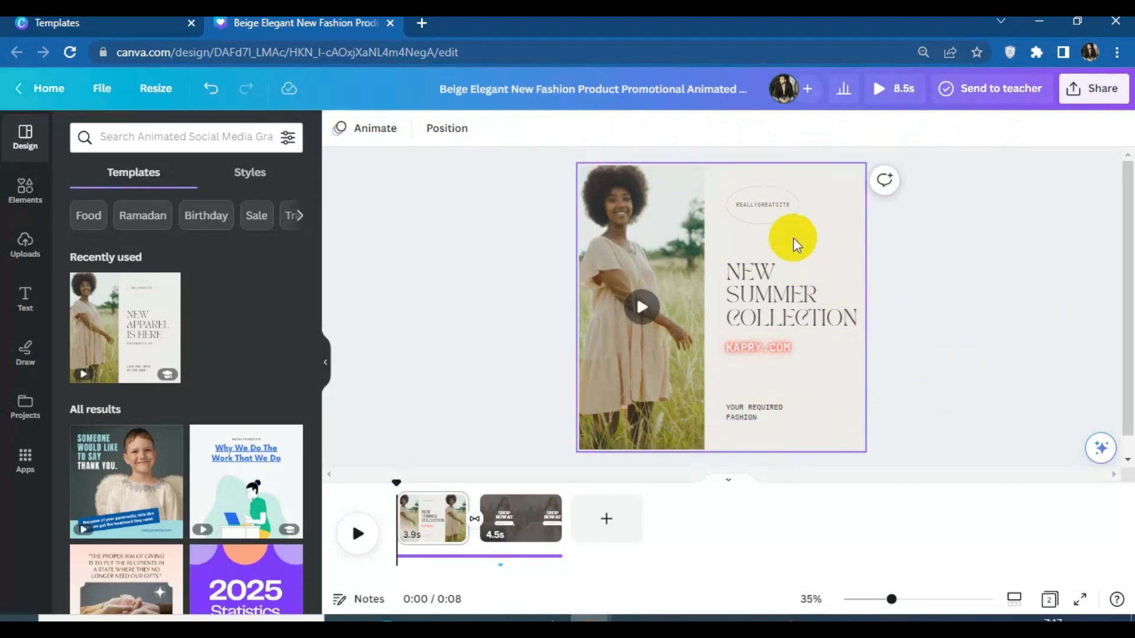
# Step: Delete the oval outline and the "REALLYGREATSITE" placeholder text above the headline
pyautogui.click(782, 211)
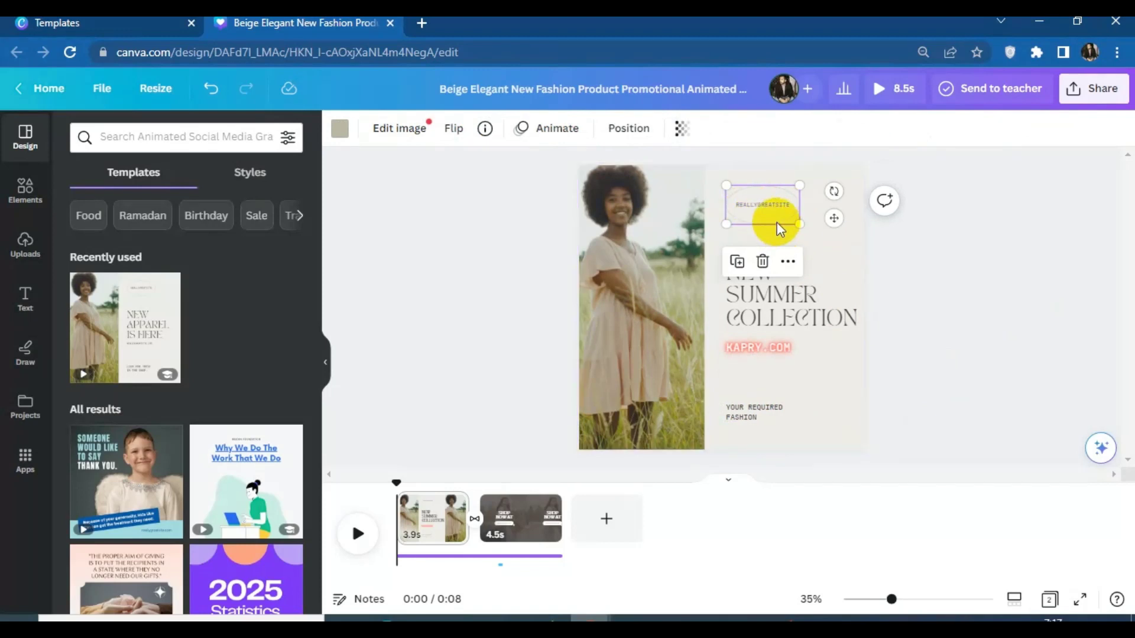
pyautogui.click(767, 229)
pyautogui.click(768, 207)
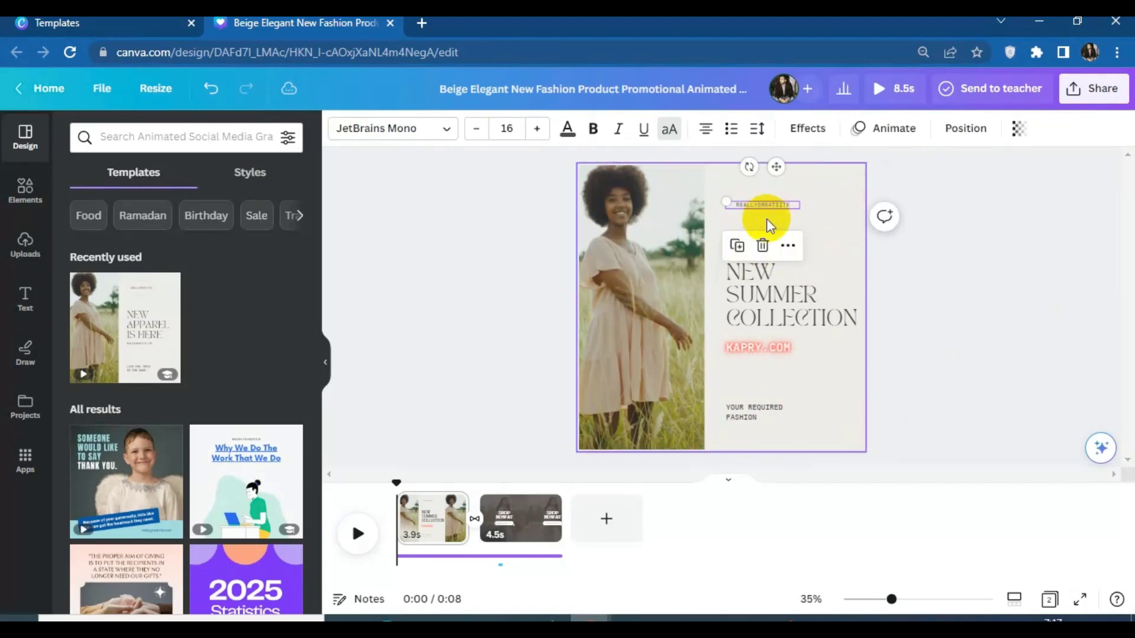
pyautogui.click(760, 247)
pyautogui.click(995, 290)
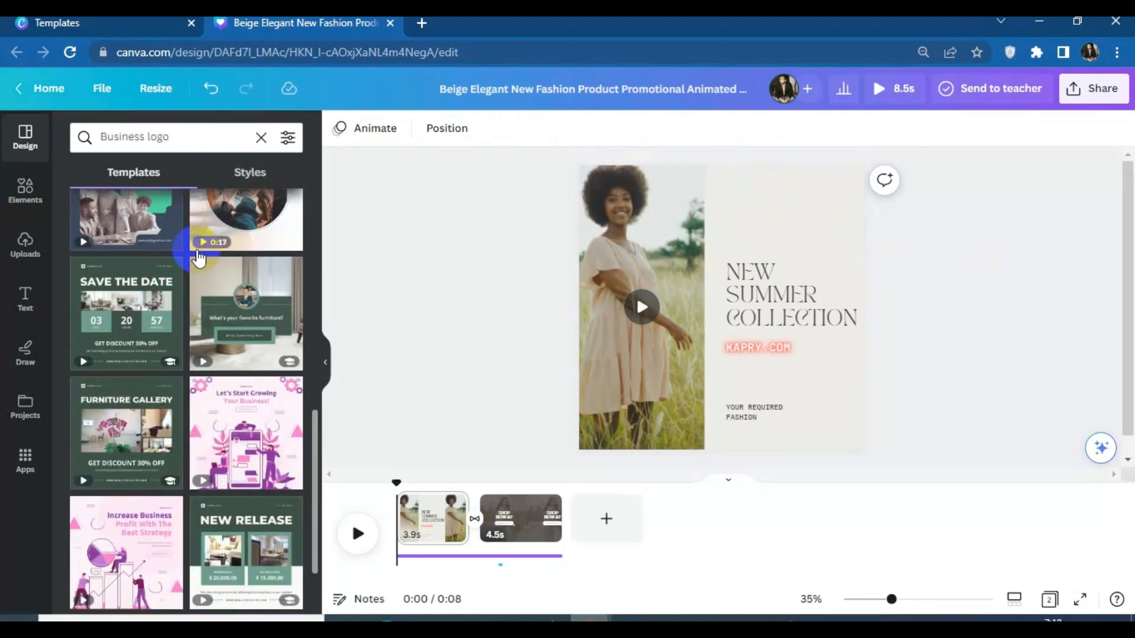
# Step: Search the elements library for "LOGO" and browse the graphics for a suitable logo
pyautogui.click(19, 195)
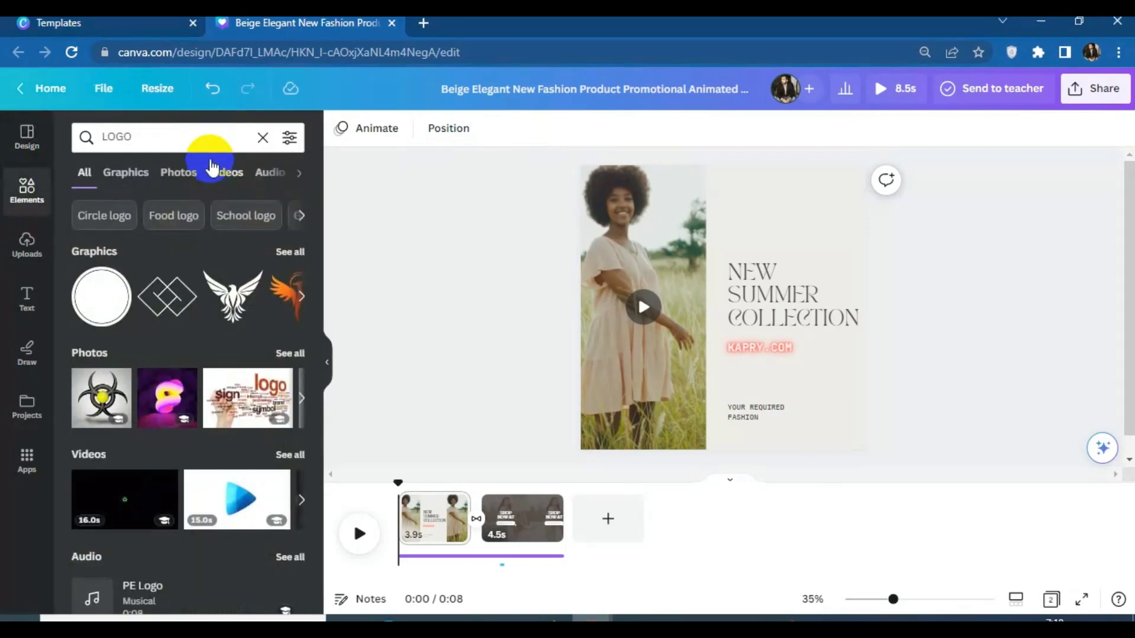
pyautogui.click(201, 138)
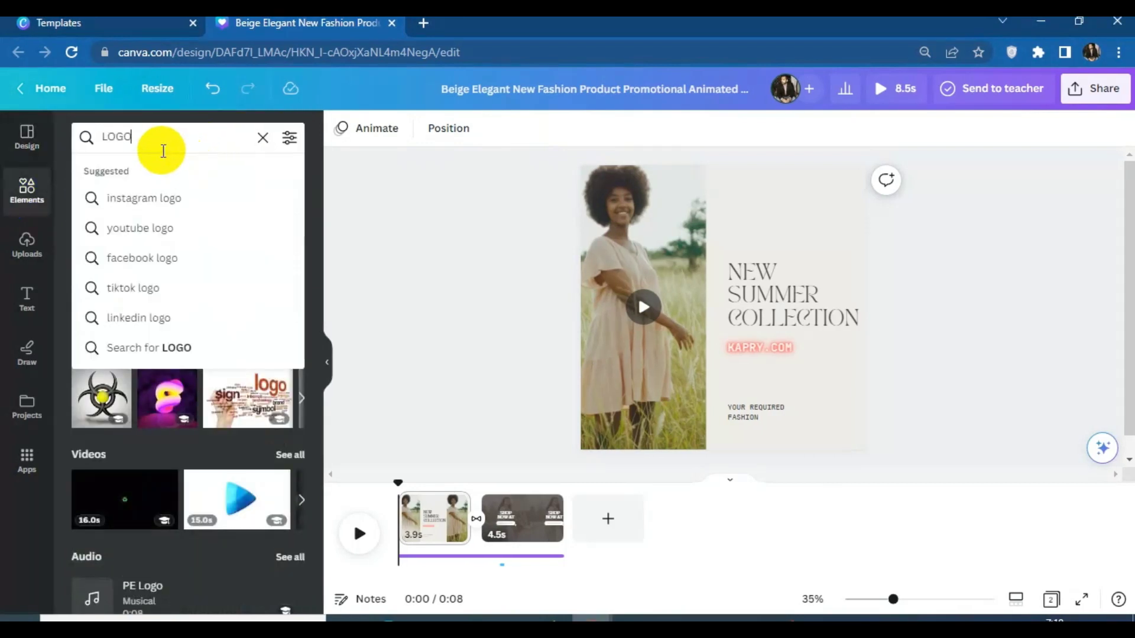
pyautogui.press('Return')
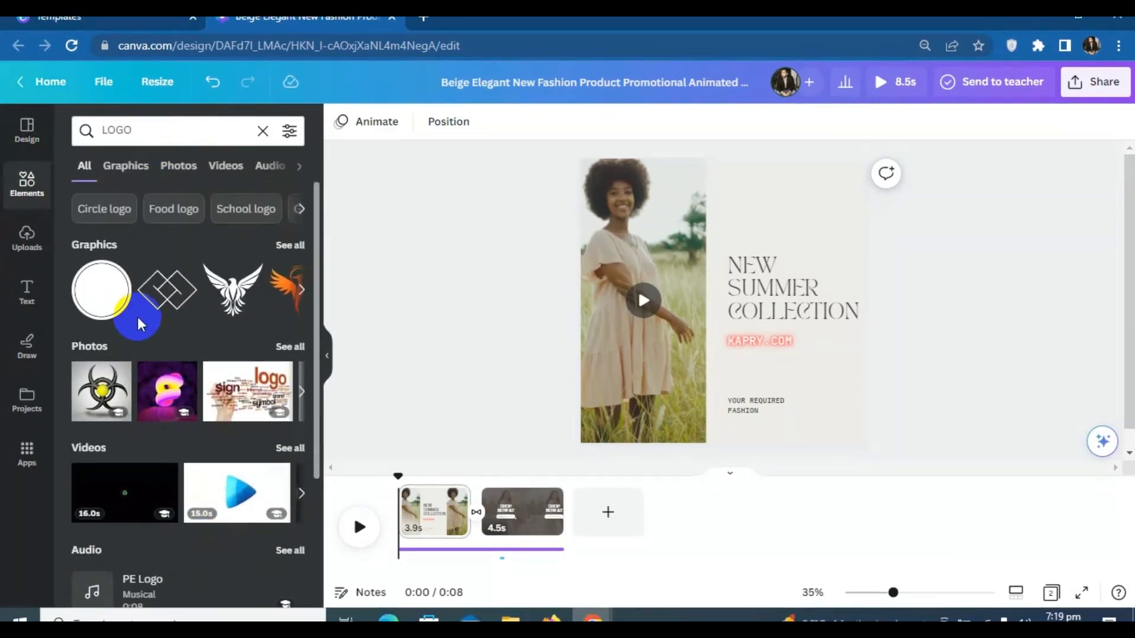
pyautogui.click(302, 291)
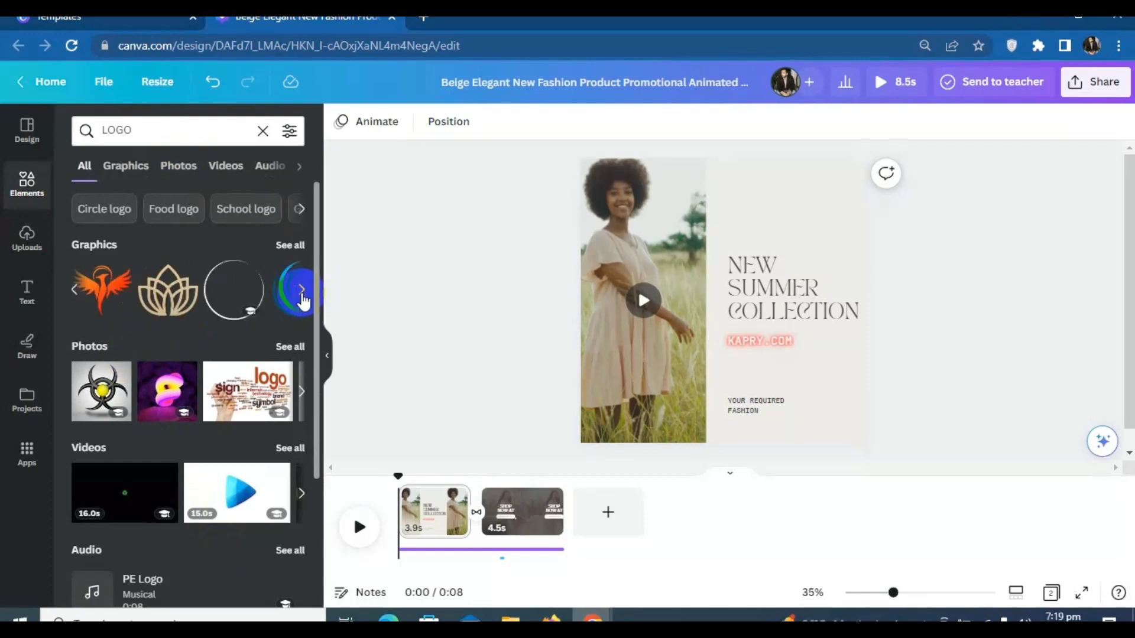
pyautogui.click(302, 292)
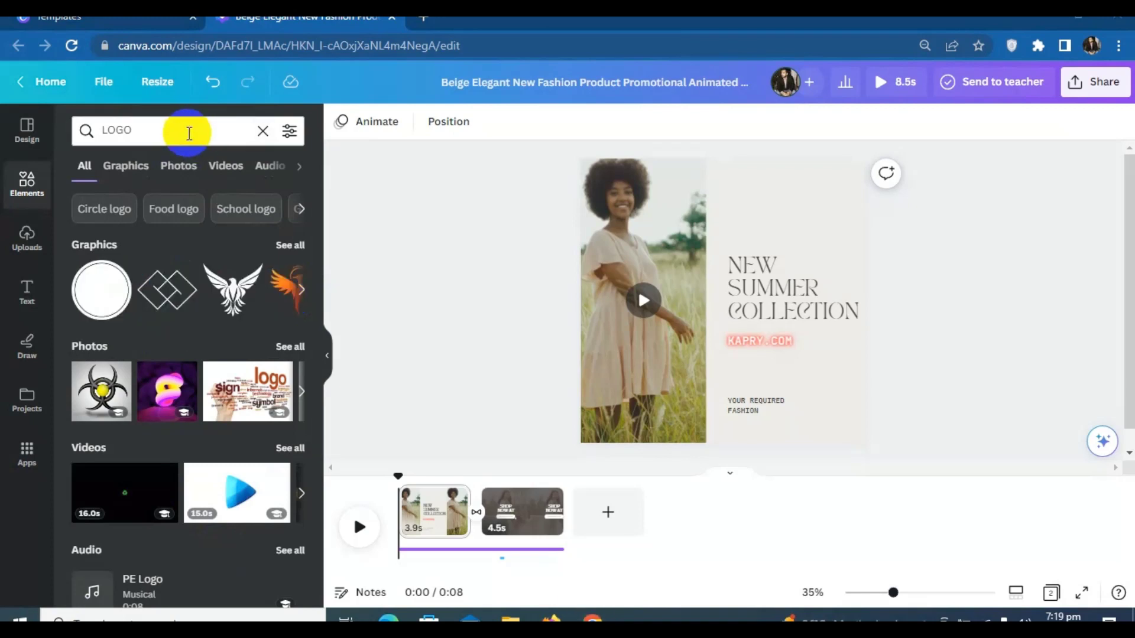
# Step: Search the elements library for "CLOTHING LOGO" and add the black suit-and-tie graphic to page 1
pyautogui.click(150, 132)
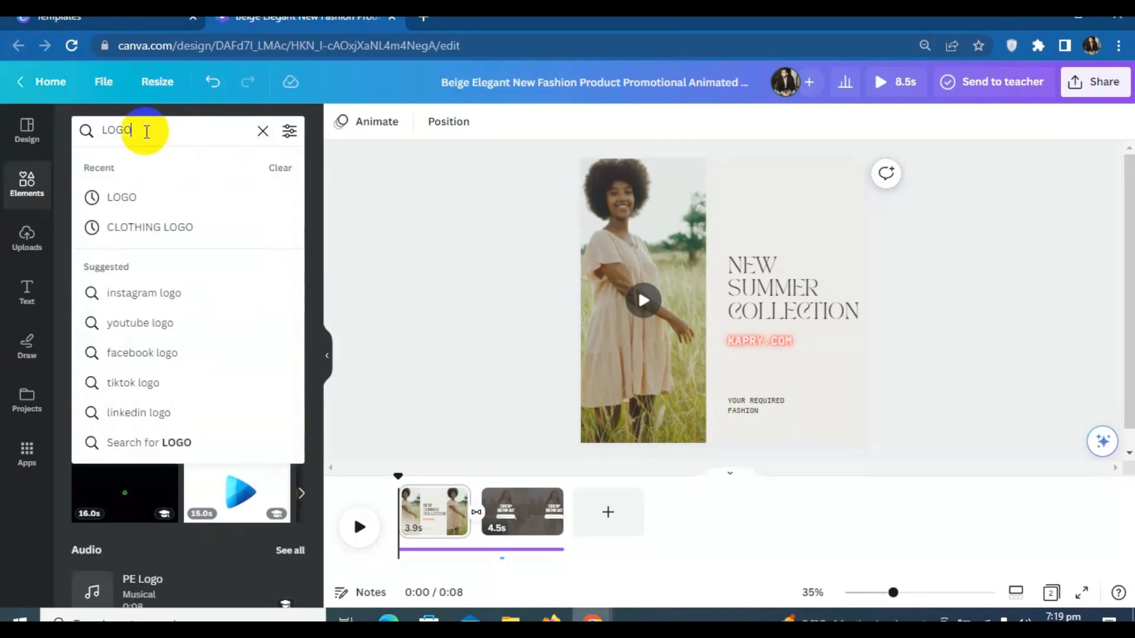
pyautogui.click(102, 132)
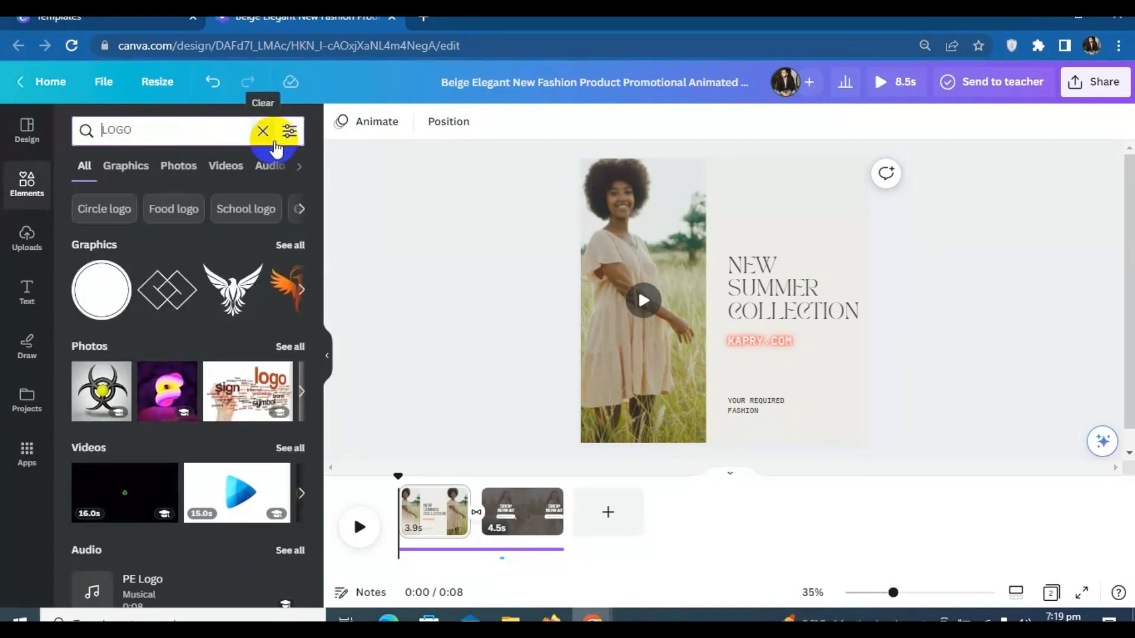
pyautogui.write('CLOTH')
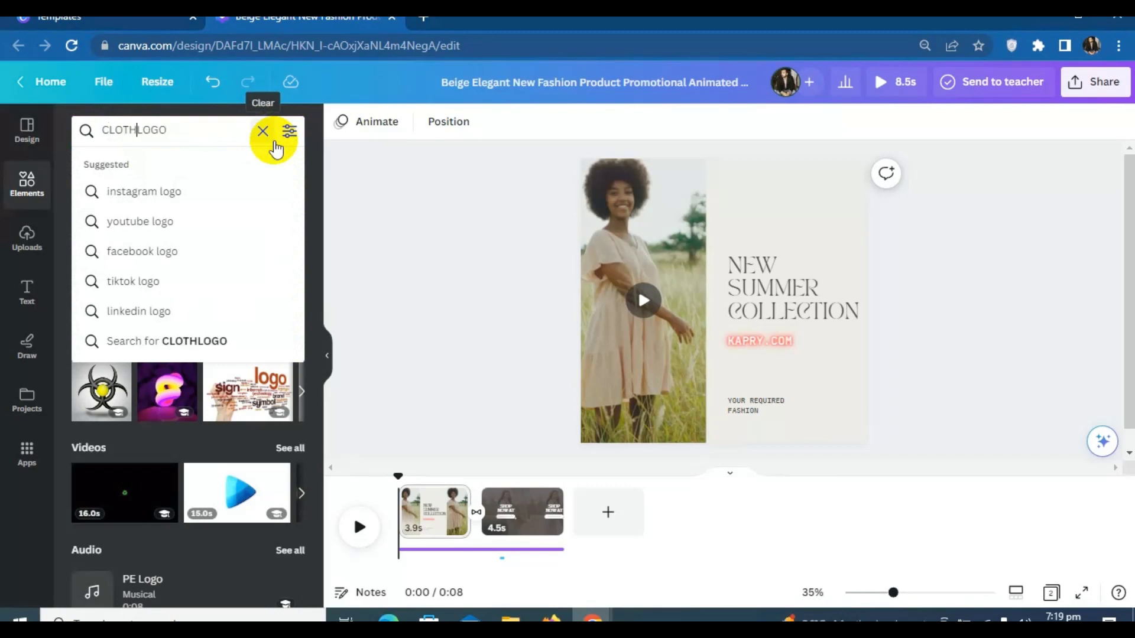
pyautogui.write('ING')
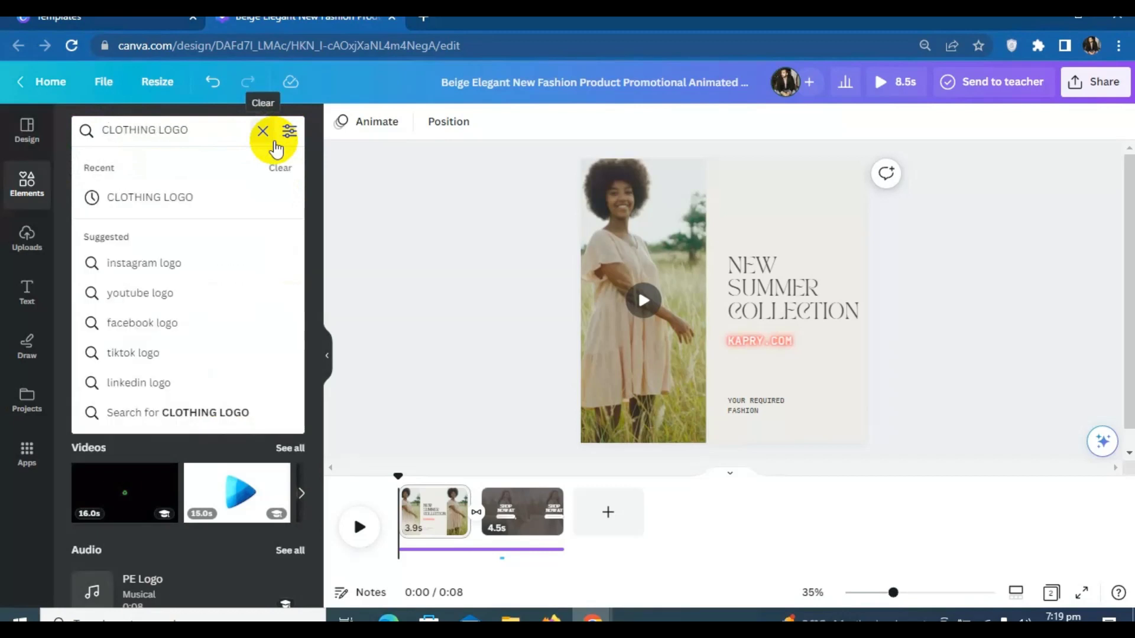
pyautogui.press('Return')
pyautogui.click(183, 213)
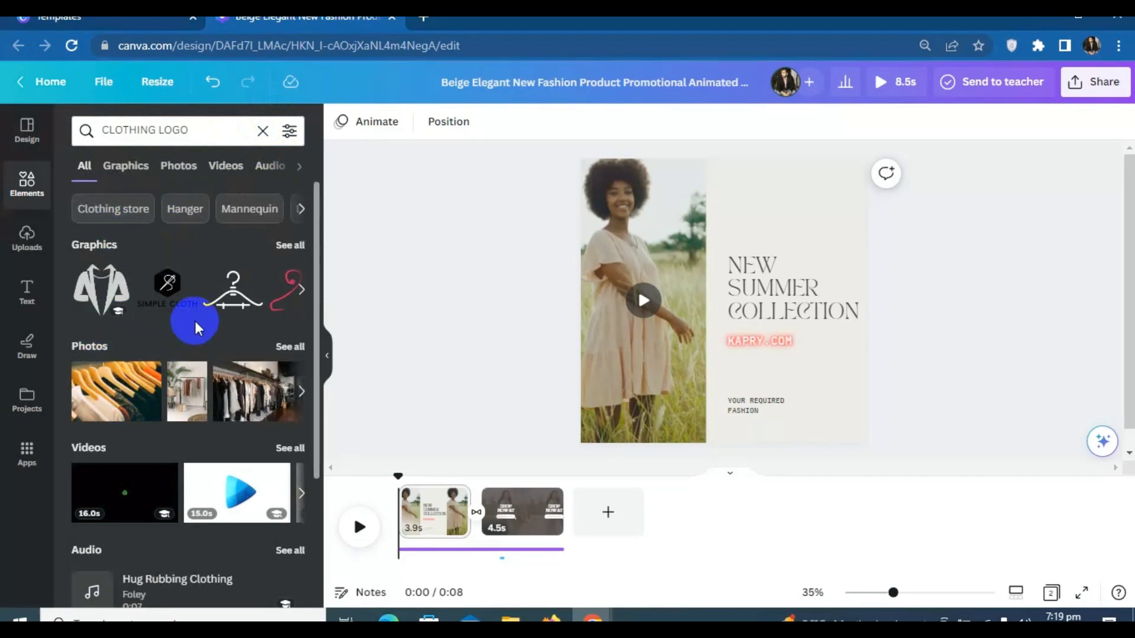
pyautogui.click(301, 290)
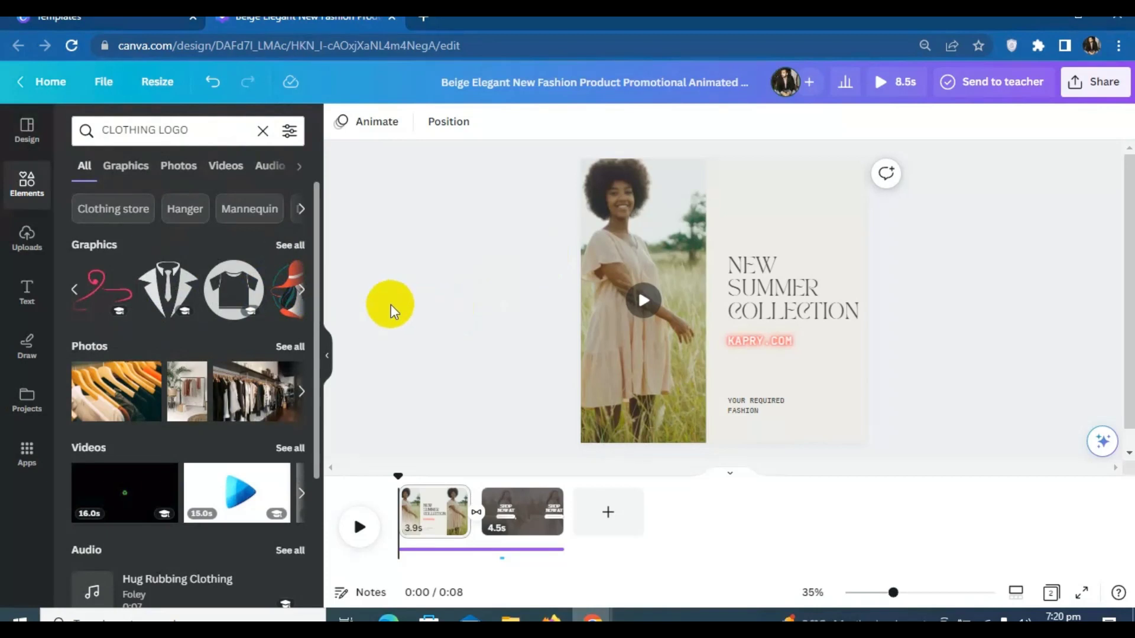
pyautogui.click(301, 290)
pyautogui.click(75, 289)
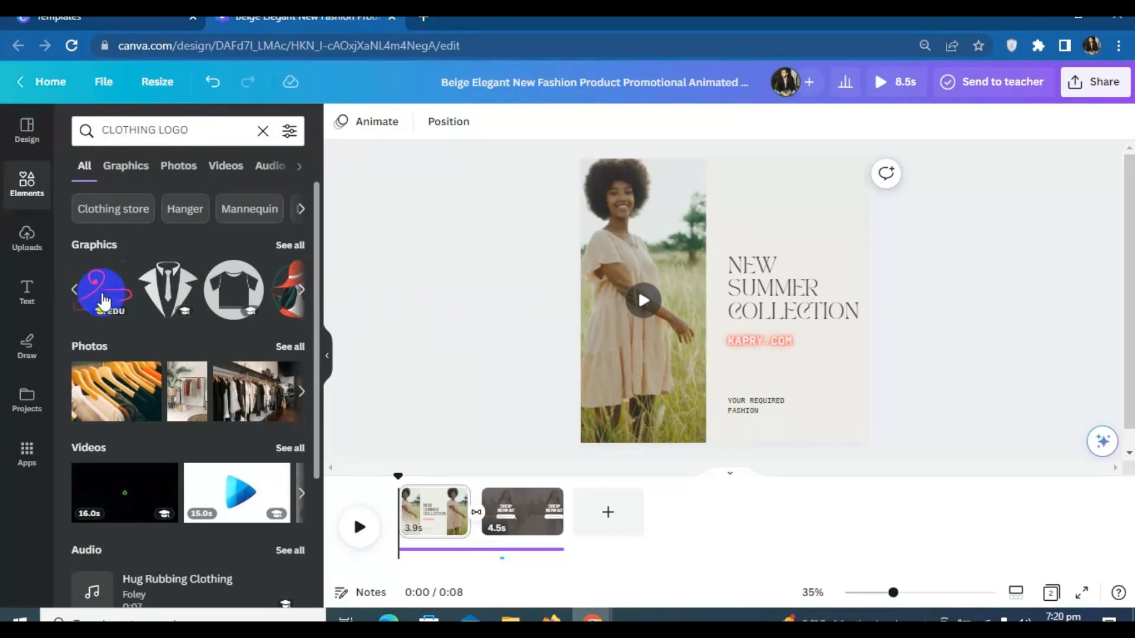
pyautogui.click(200, 296)
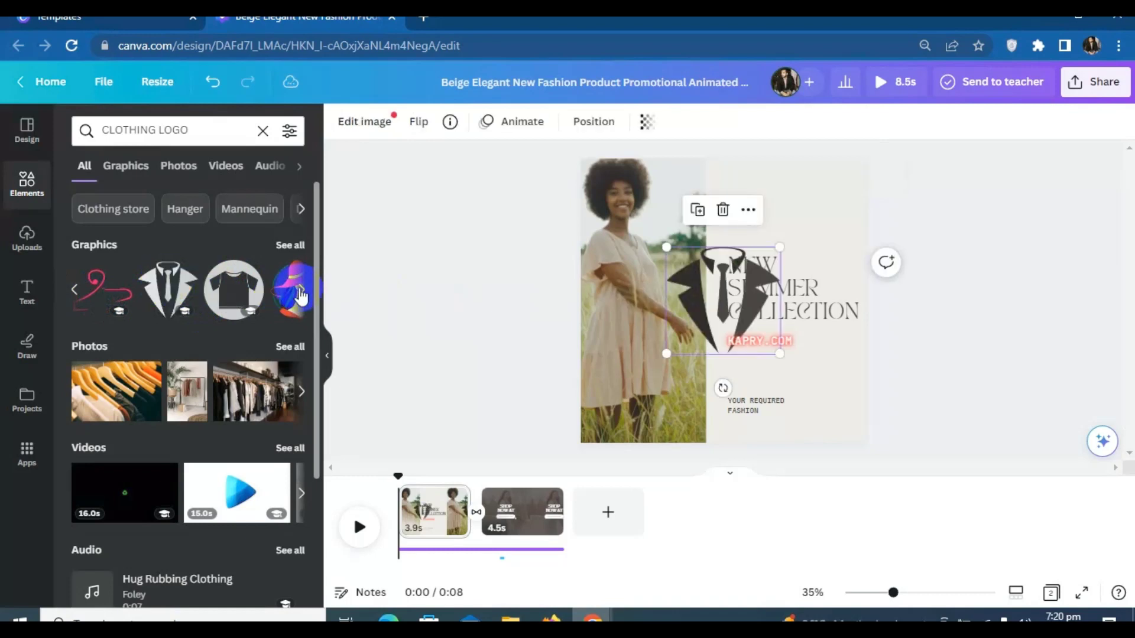
# Step: Shrink the suit-and-tie logo and place it above the "NEW SUMMER COLLECTION" headline
pyautogui.moveTo(727, 307); pyautogui.dragTo(780, 186)
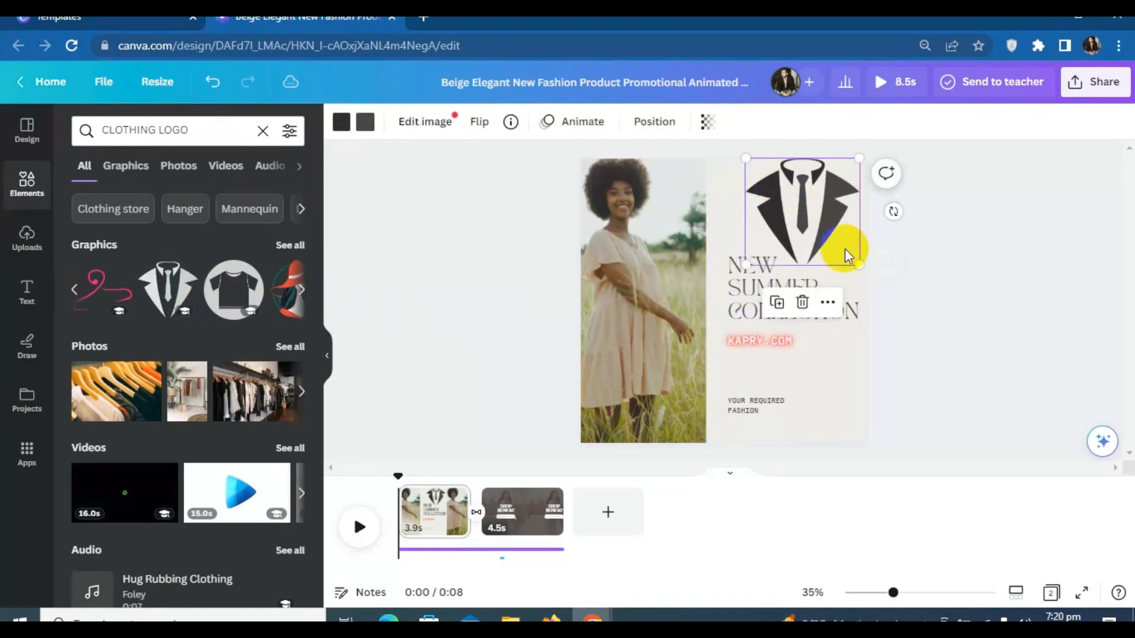
pyautogui.moveTo(859, 265); pyautogui.dragTo(837, 243)
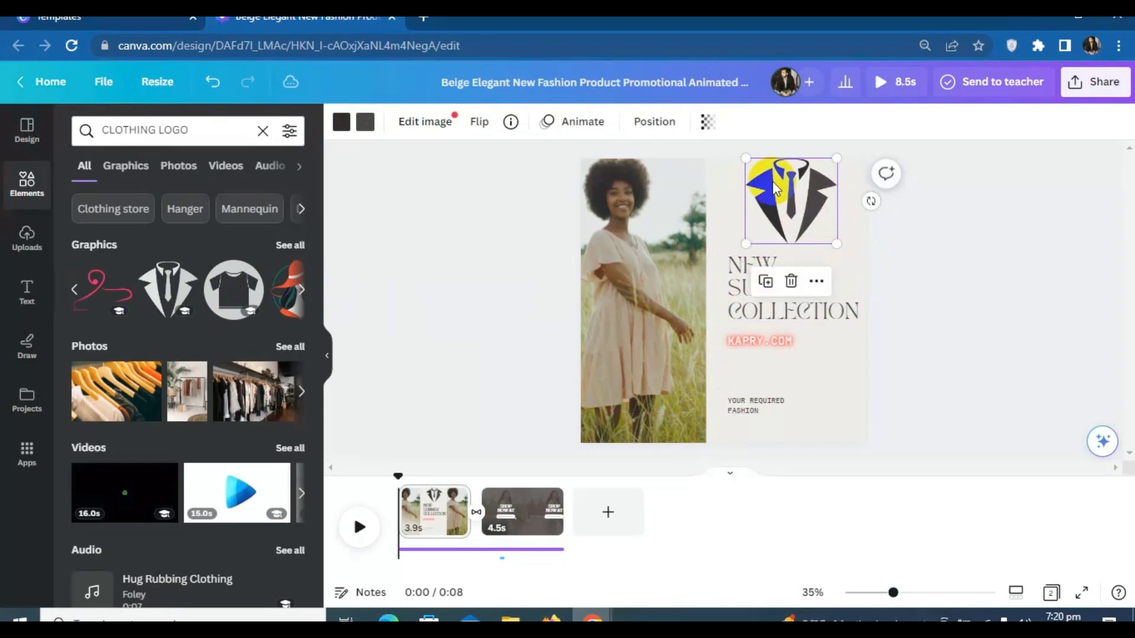
pyautogui.moveTo(774, 188); pyautogui.dragTo(782, 191)
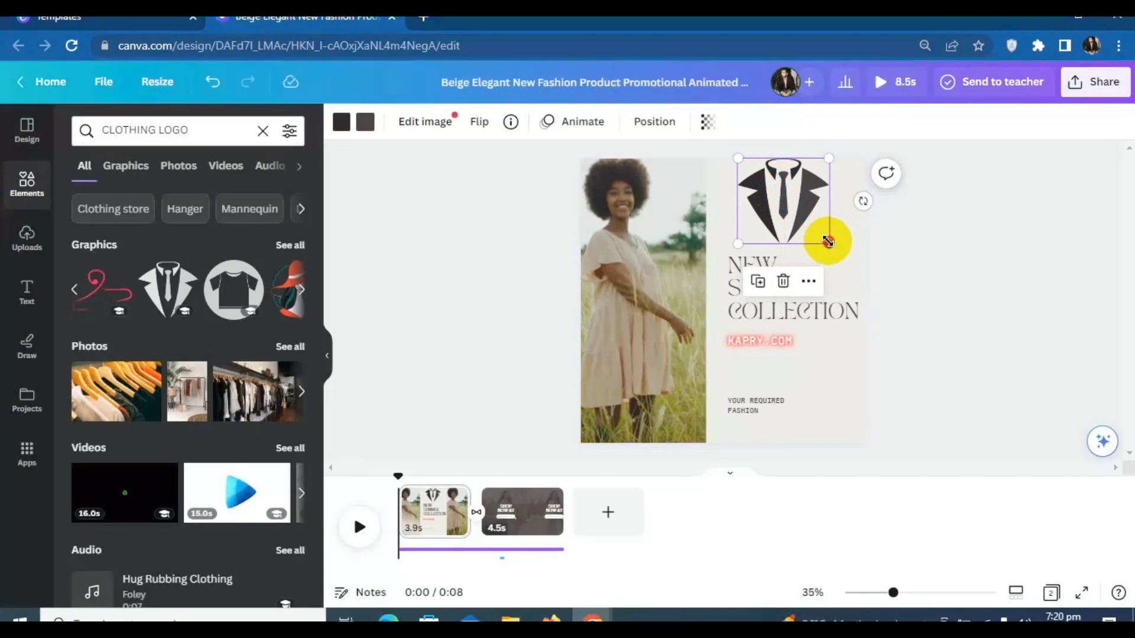
pyautogui.moveTo(828, 241); pyautogui.dragTo(784, 202)
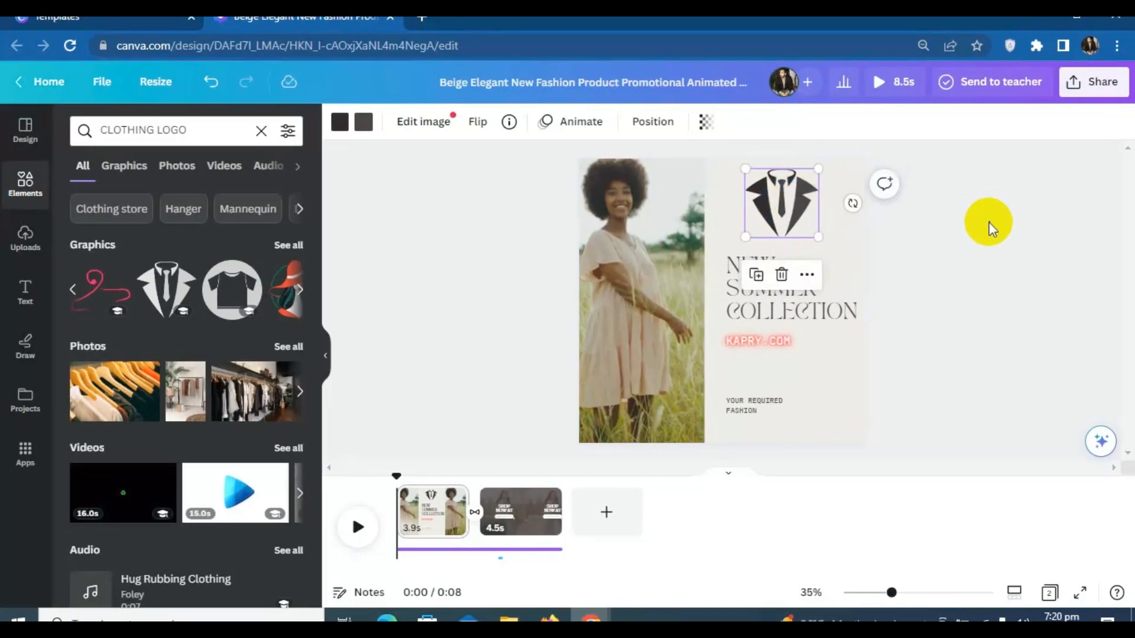
pyautogui.click(967, 328)
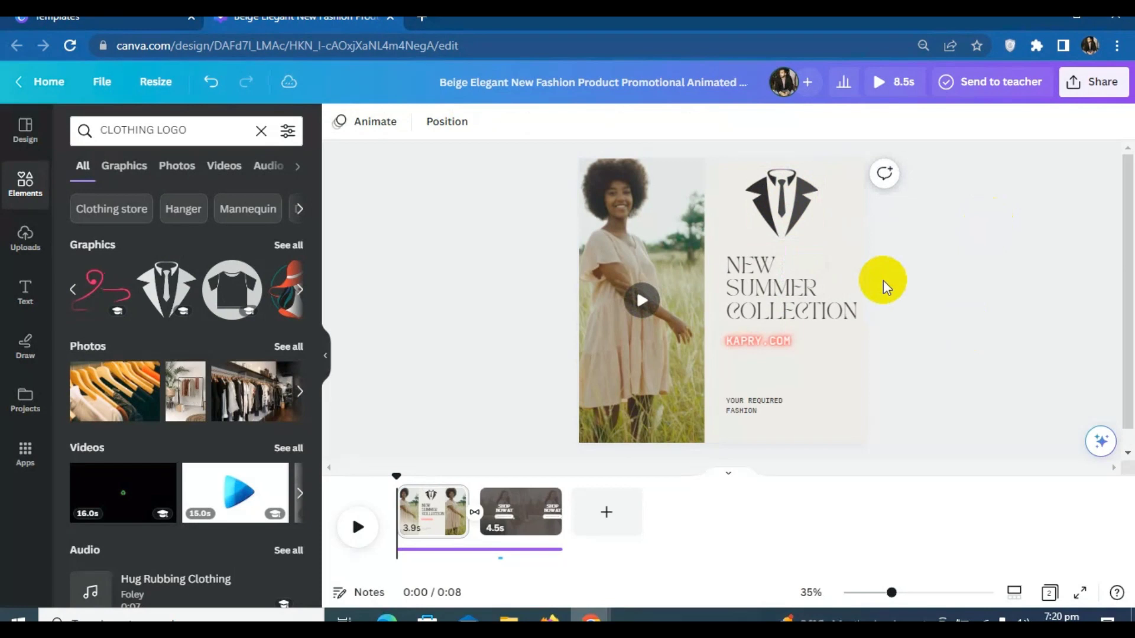
# Step: Change the "KAPRY.COM" neon text from red to the second dark gray document color
pyautogui.click(773, 341)
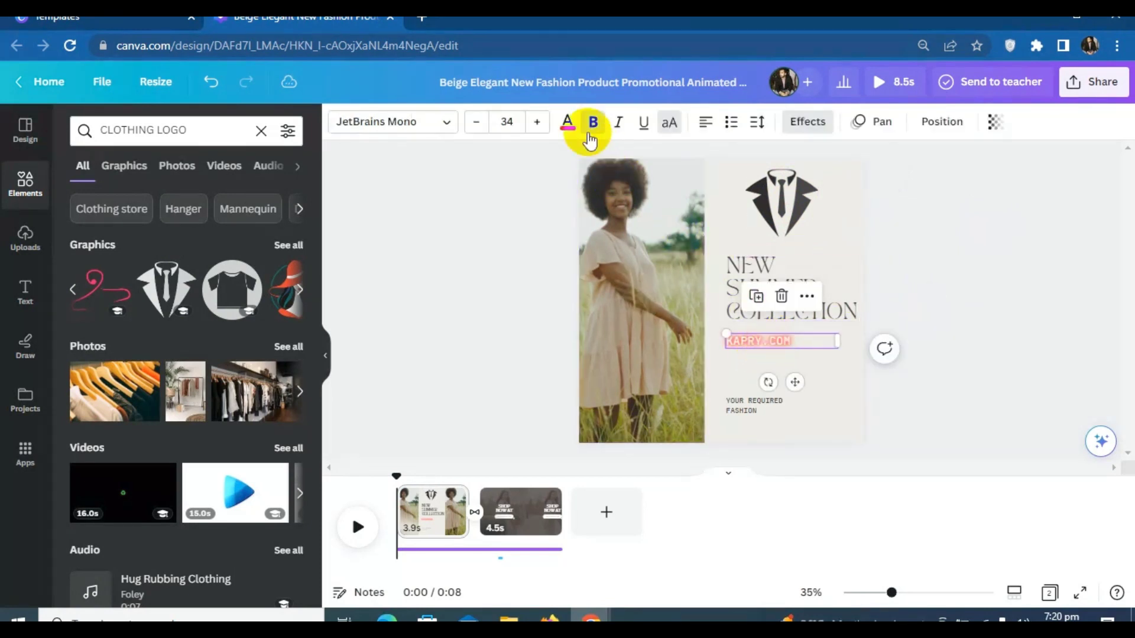
pyautogui.click(567, 121)
pyautogui.click(160, 215)
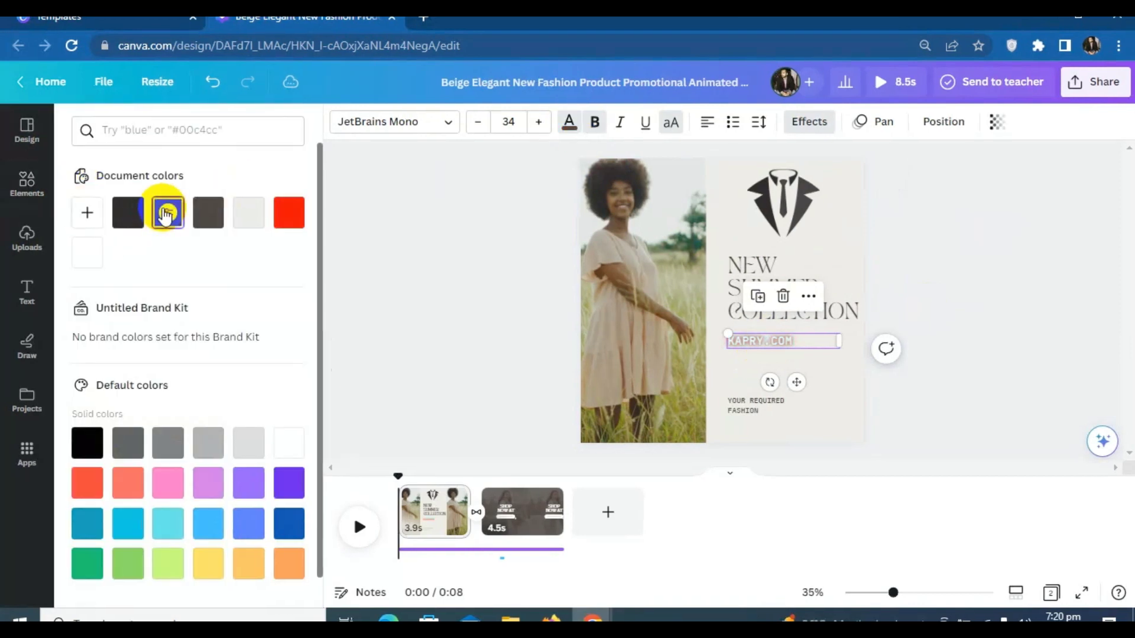
pyautogui.click(773, 204)
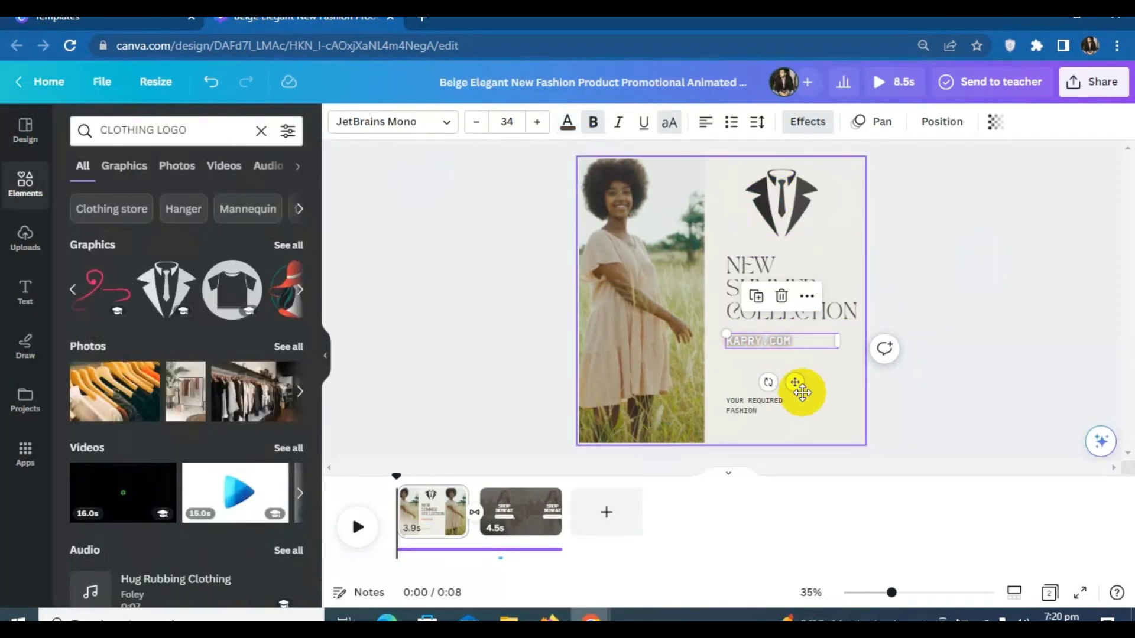
pyautogui.click(1037, 261)
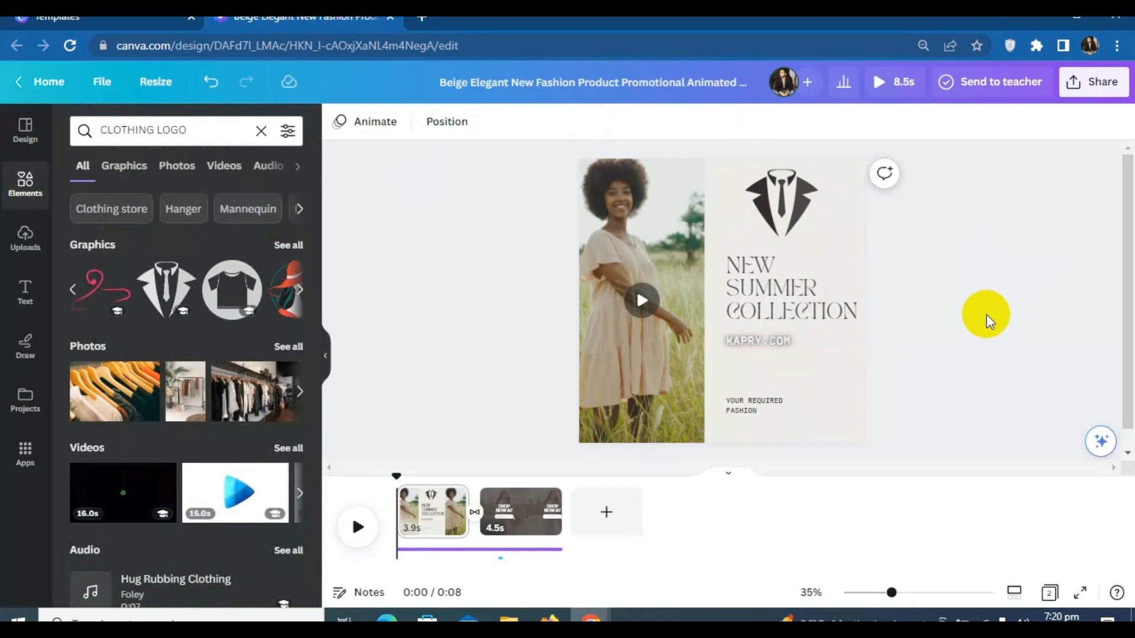
# Step: Recolor the "YOUR REQUIRED FASHION" text with the second dark gray document color
pyautogui.click(767, 409)
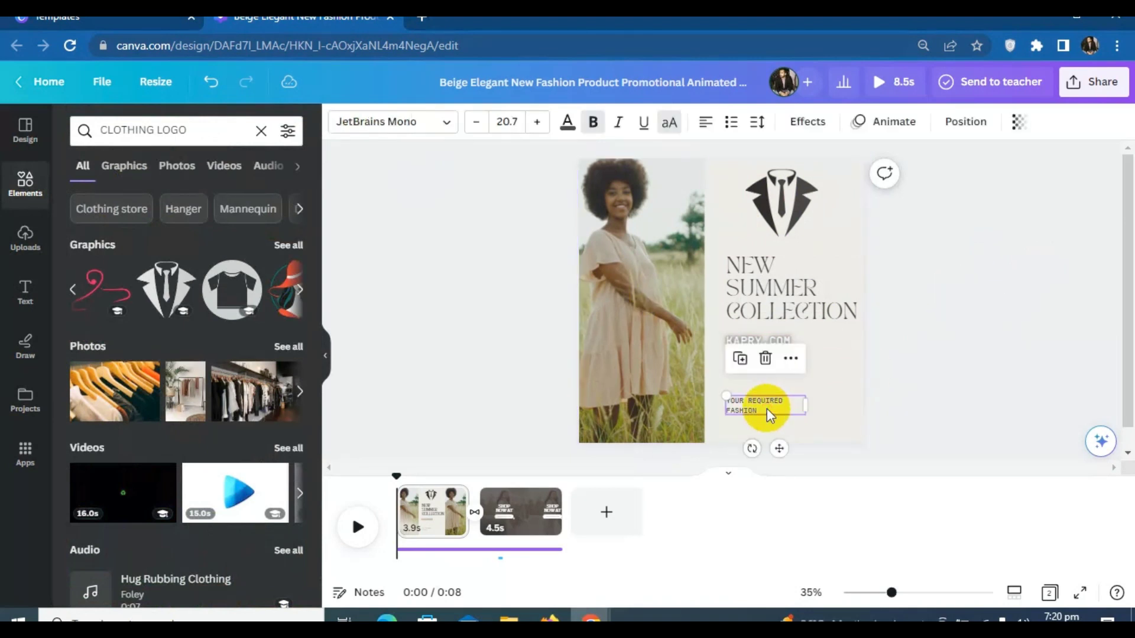
pyautogui.click(568, 121)
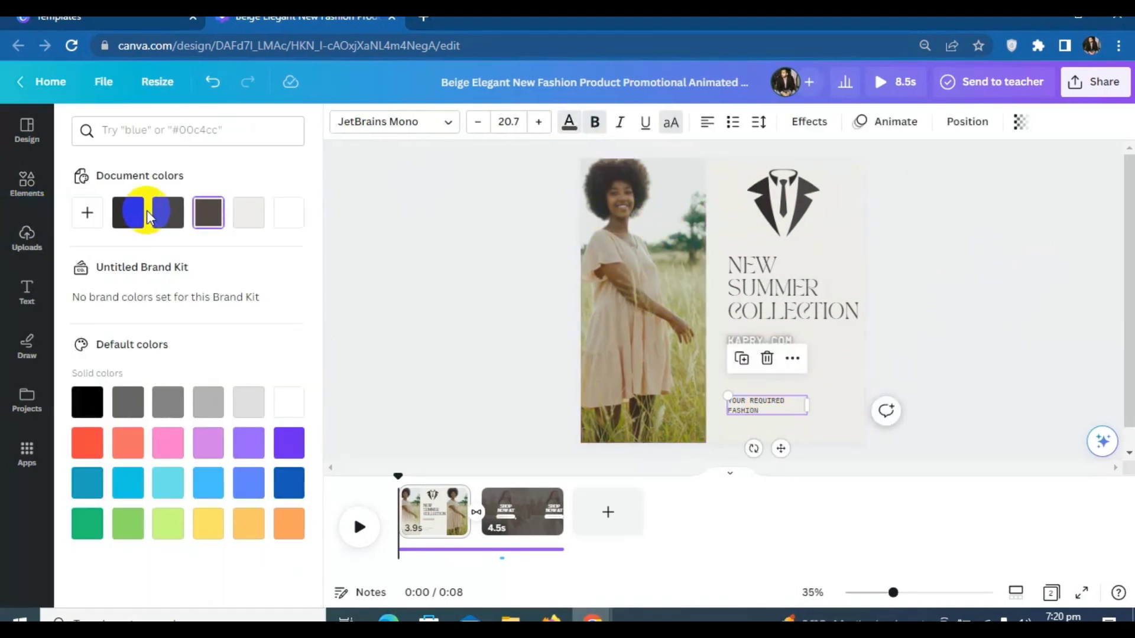
pyautogui.click(173, 213)
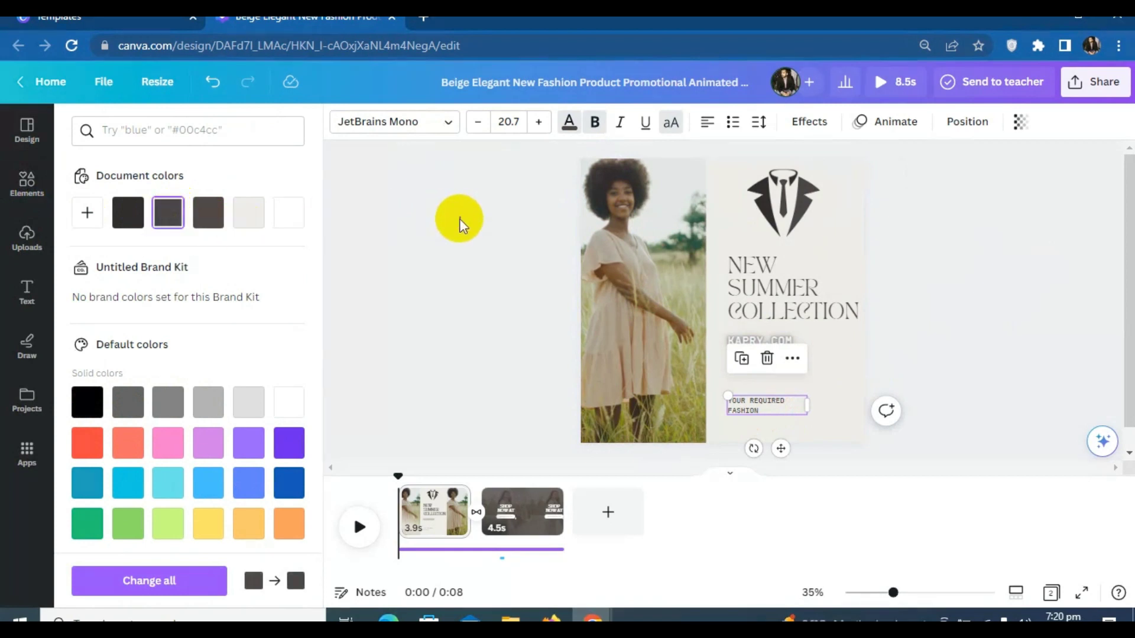
pyautogui.click(460, 220)
pyautogui.click(1046, 349)
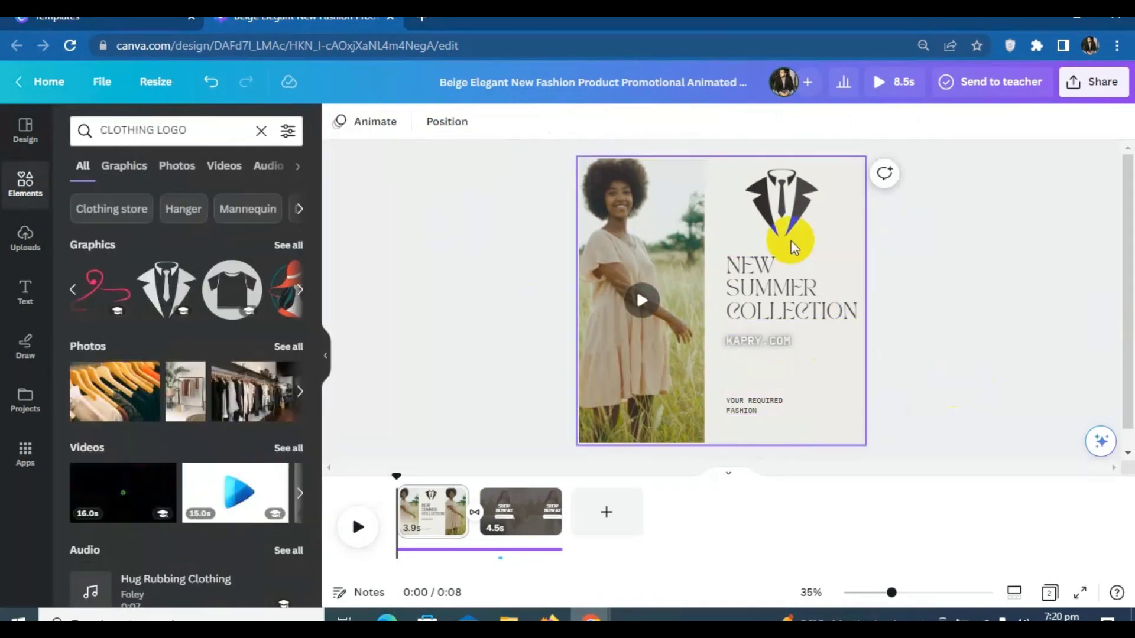
# Step: Delete the video of the woman from page 1 while keeping its grid frame
pyautogui.click(675, 222)
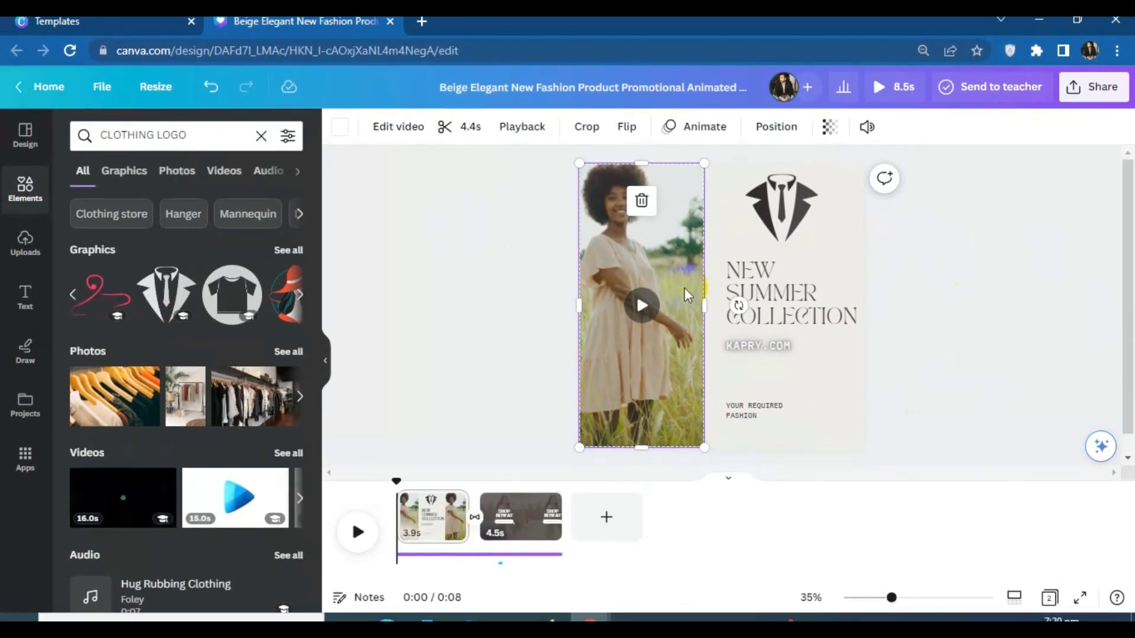
pyautogui.click(643, 406)
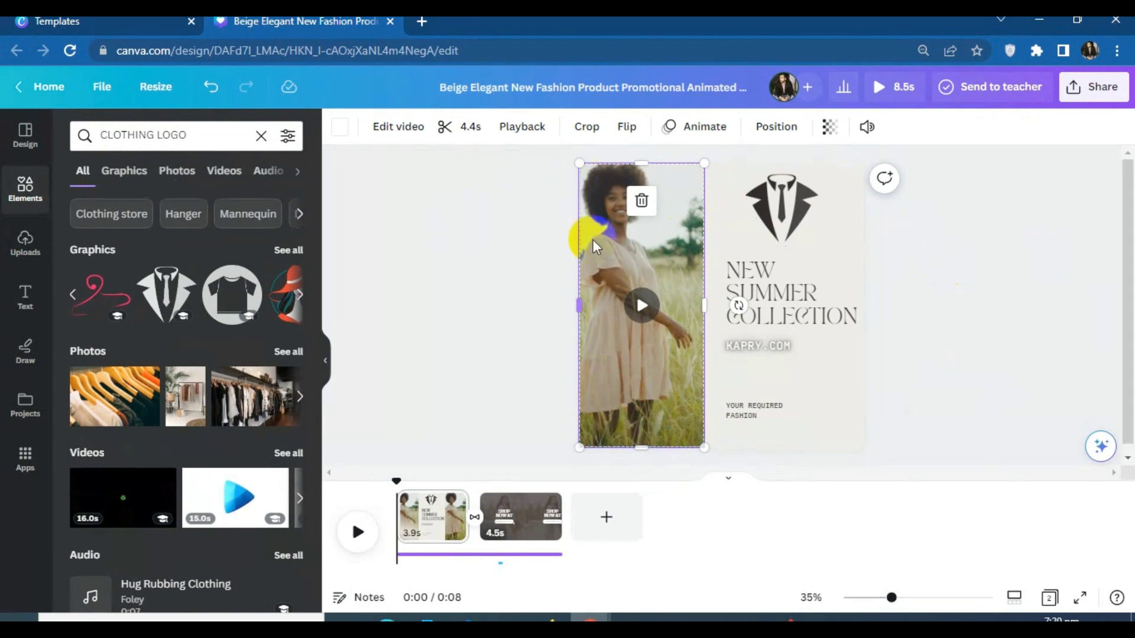
pyautogui.click(641, 201)
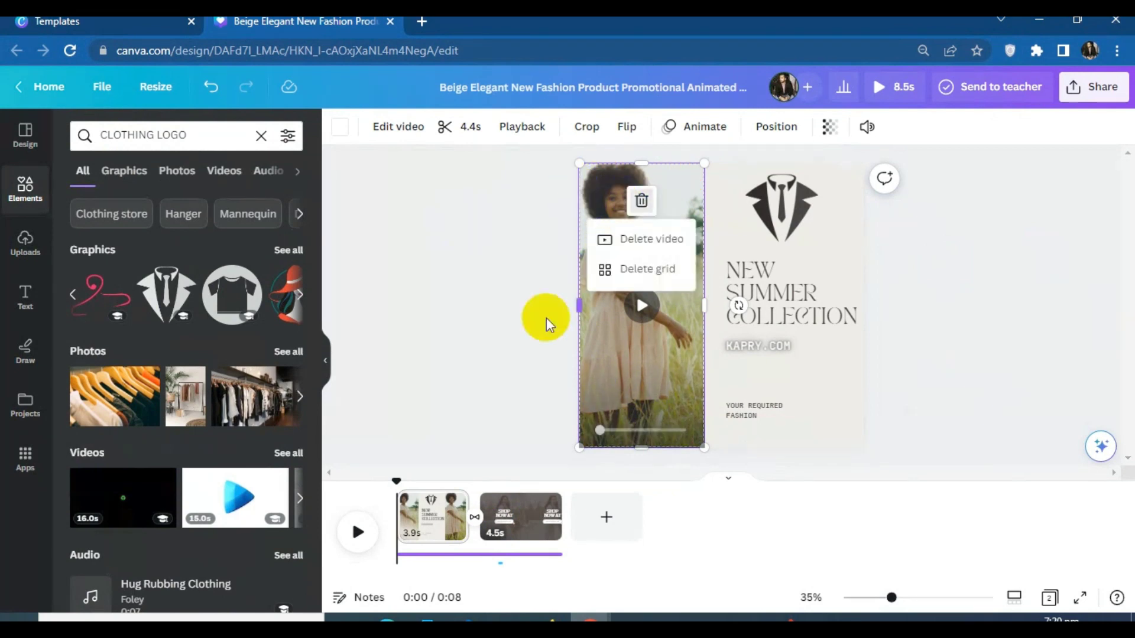
pyautogui.click(609, 236)
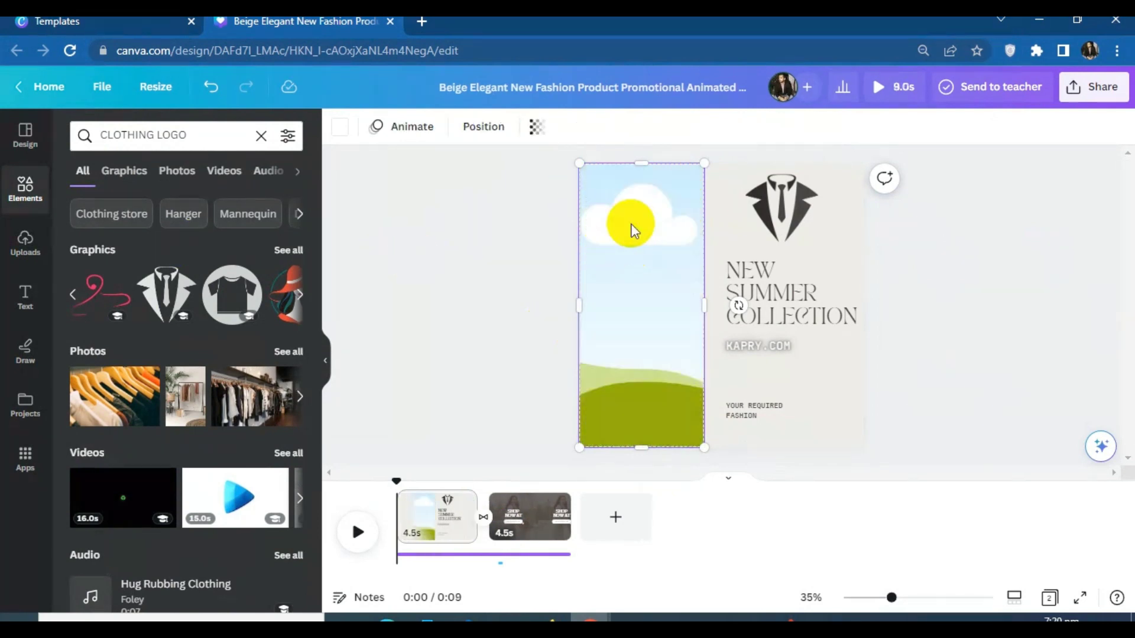
# Step: Upload the Unsplash portrait photo of a man from the Desktop and place it in the empty grid frame on page 1
pyautogui.click(27, 243)
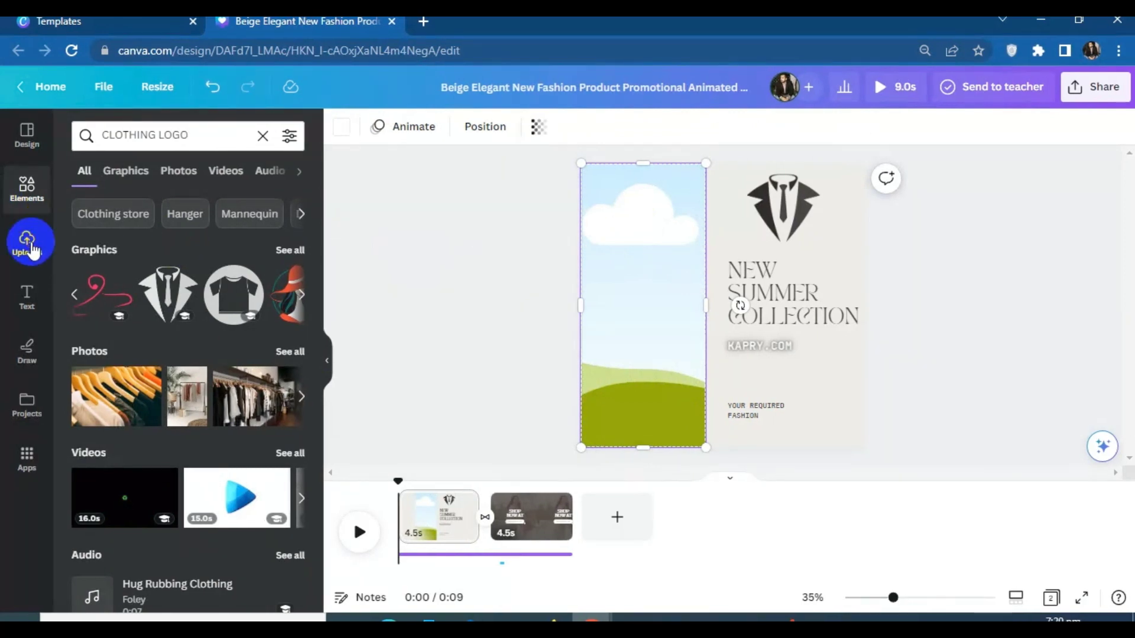
pyautogui.click(154, 211)
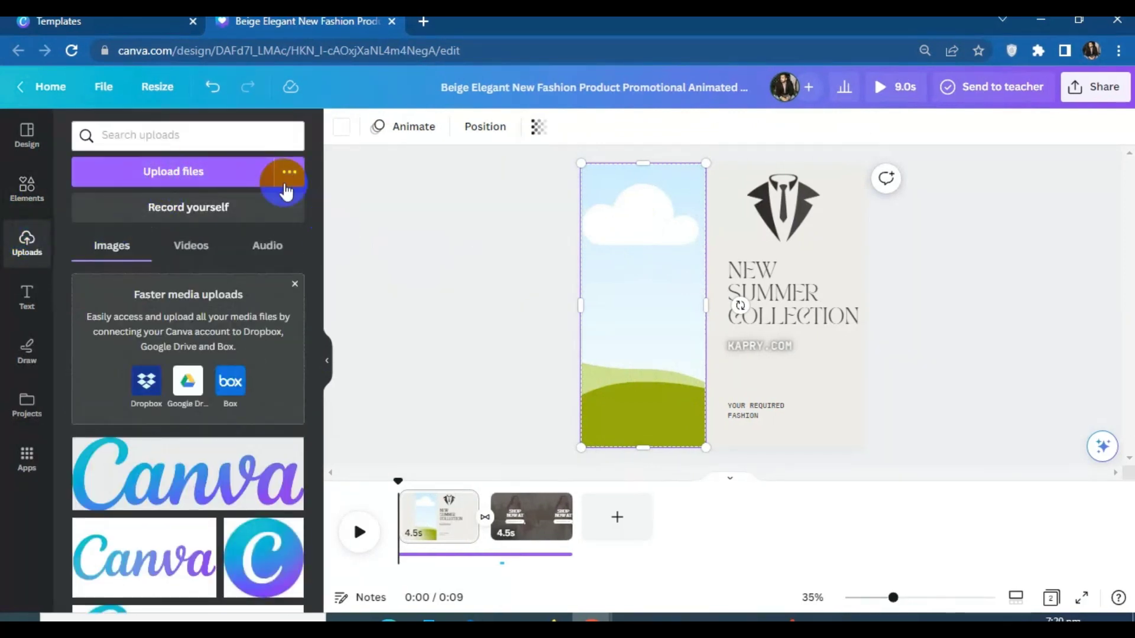
pyautogui.click(245, 176)
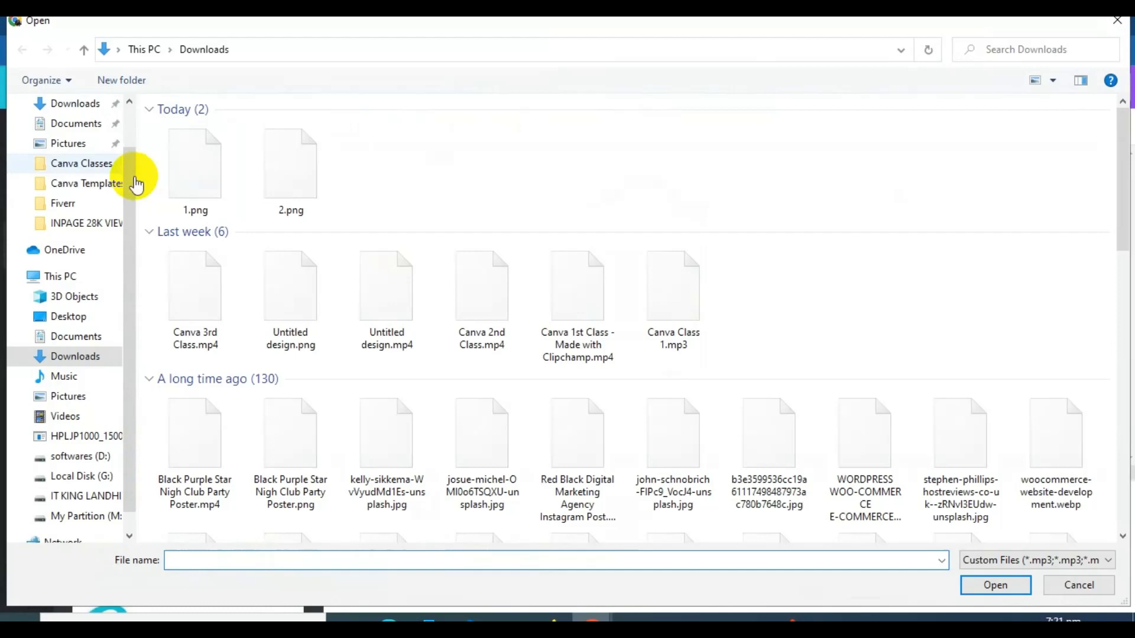
pyautogui.scroll(1, 65, 156)
pyautogui.click(80, 146)
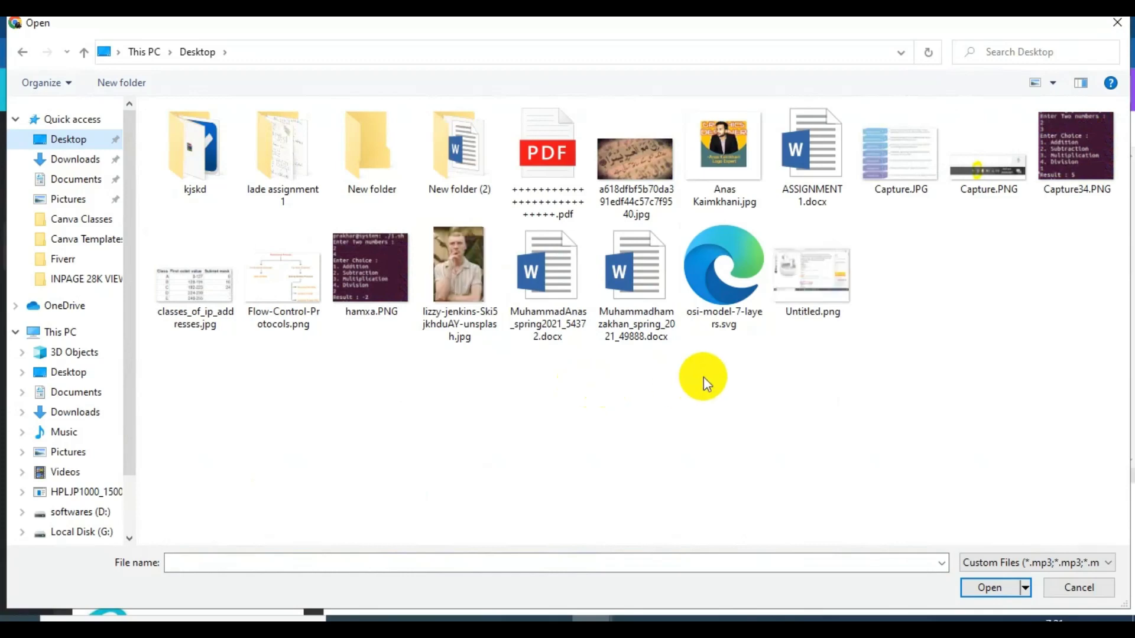
pyautogui.doubleClick(462, 253)
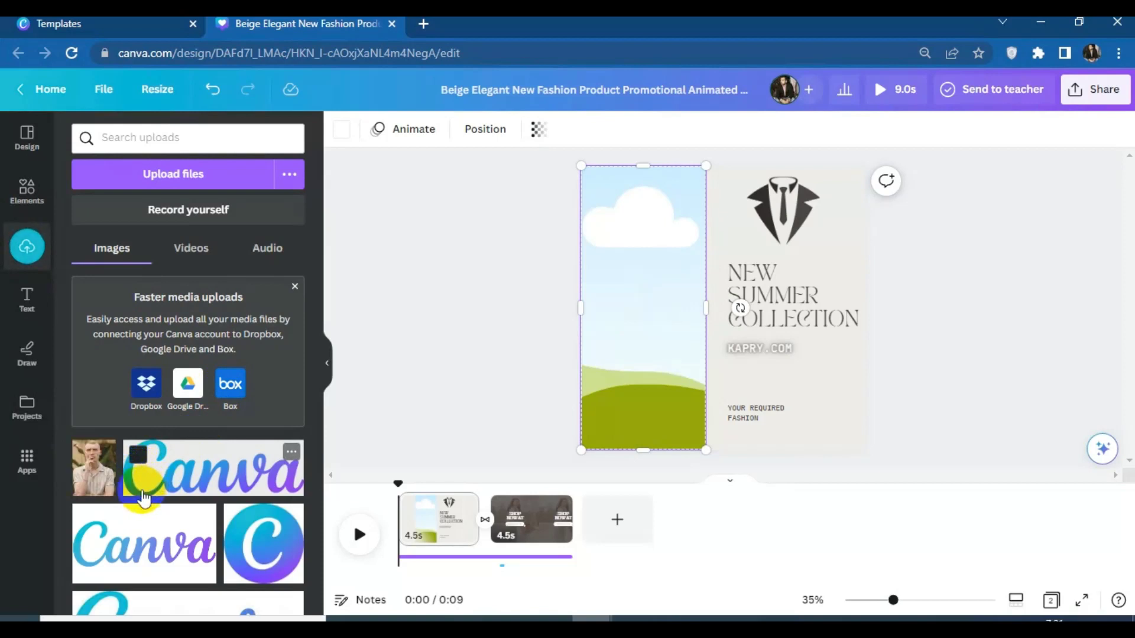
pyautogui.moveTo(89, 486); pyautogui.dragTo(626, 359)
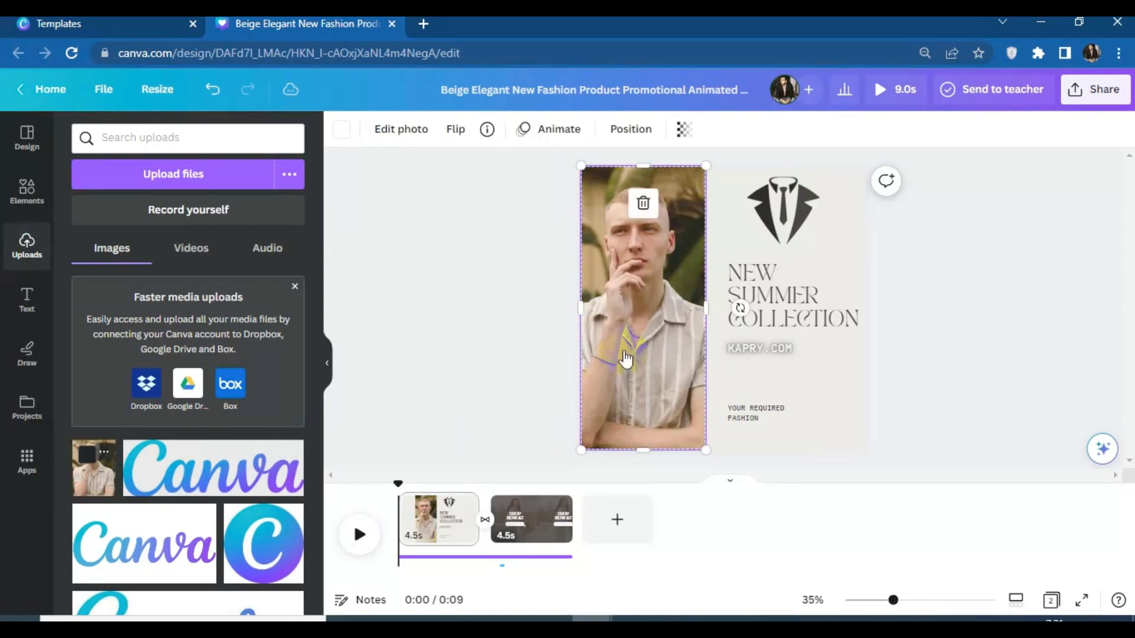
pyautogui.click(527, 316)
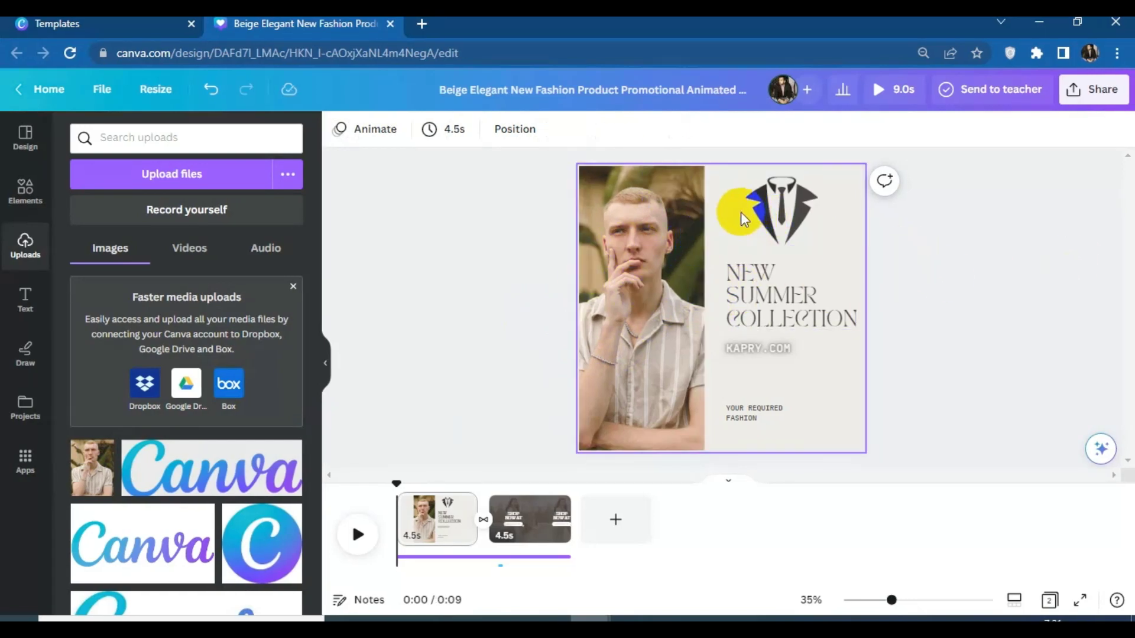
# Step: Open the background color choices for page 1 and look through the available palettes
pyautogui.click(736, 211)
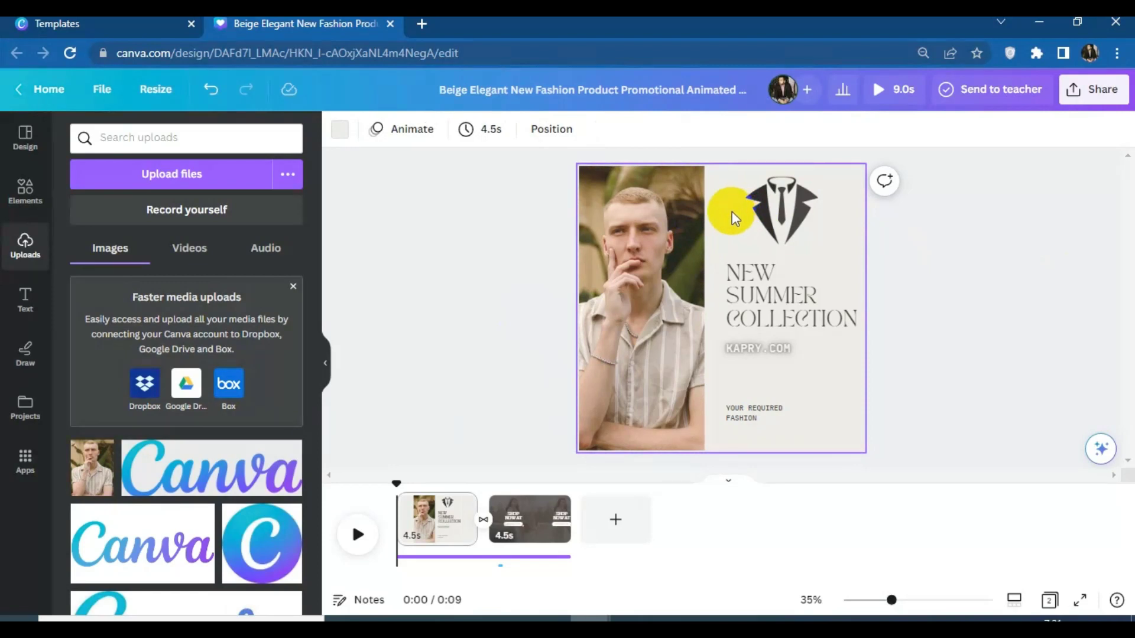
pyautogui.click(346, 136)
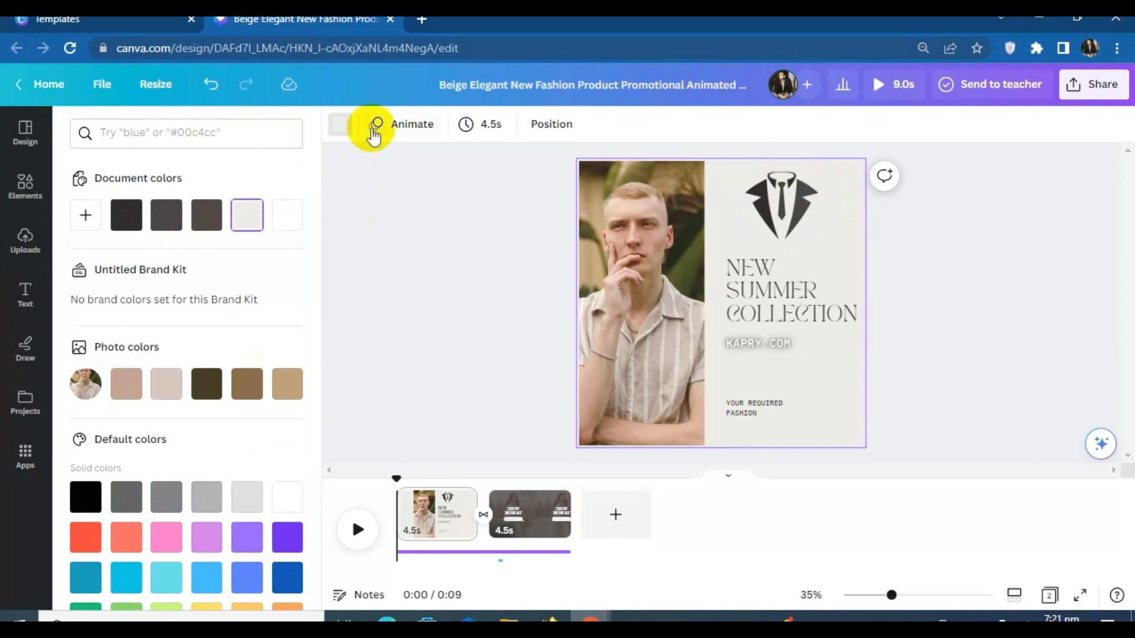
pyautogui.click(345, 134)
pyautogui.click(346, 136)
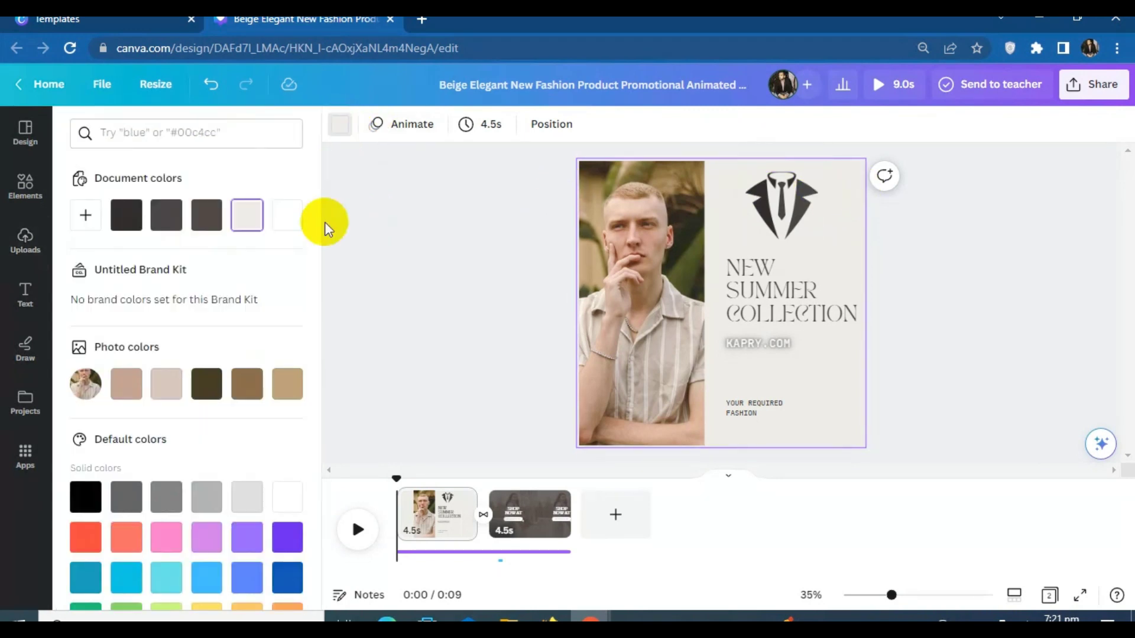
pyautogui.scroll(-2, 207, 379)
pyautogui.scroll(2, 132, 329)
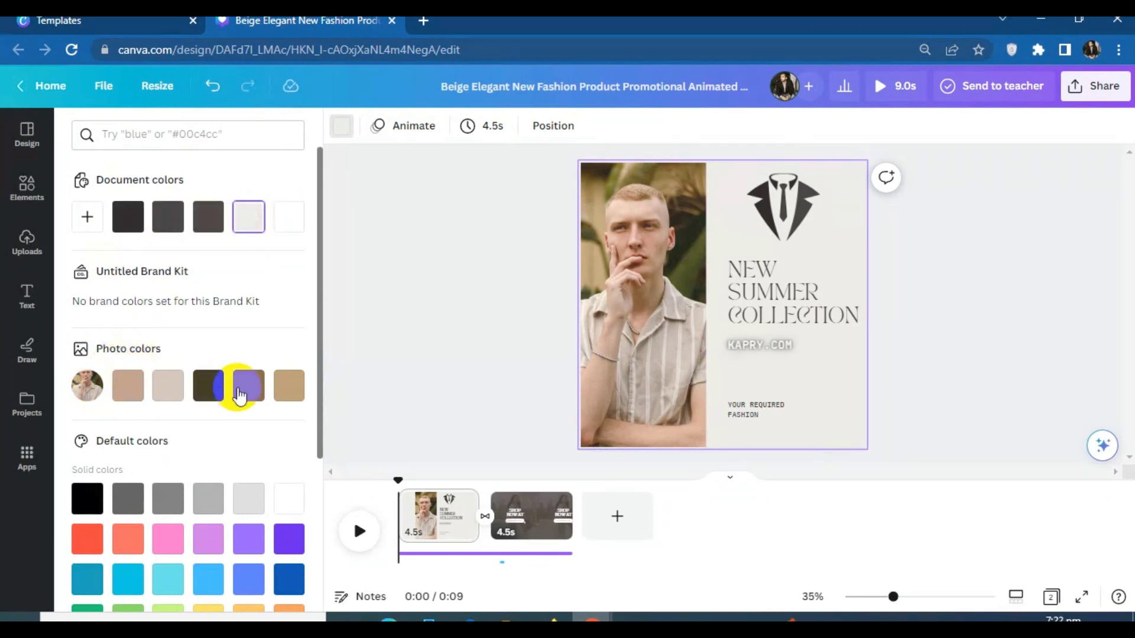
pyautogui.scroll(-3, 235, 397)
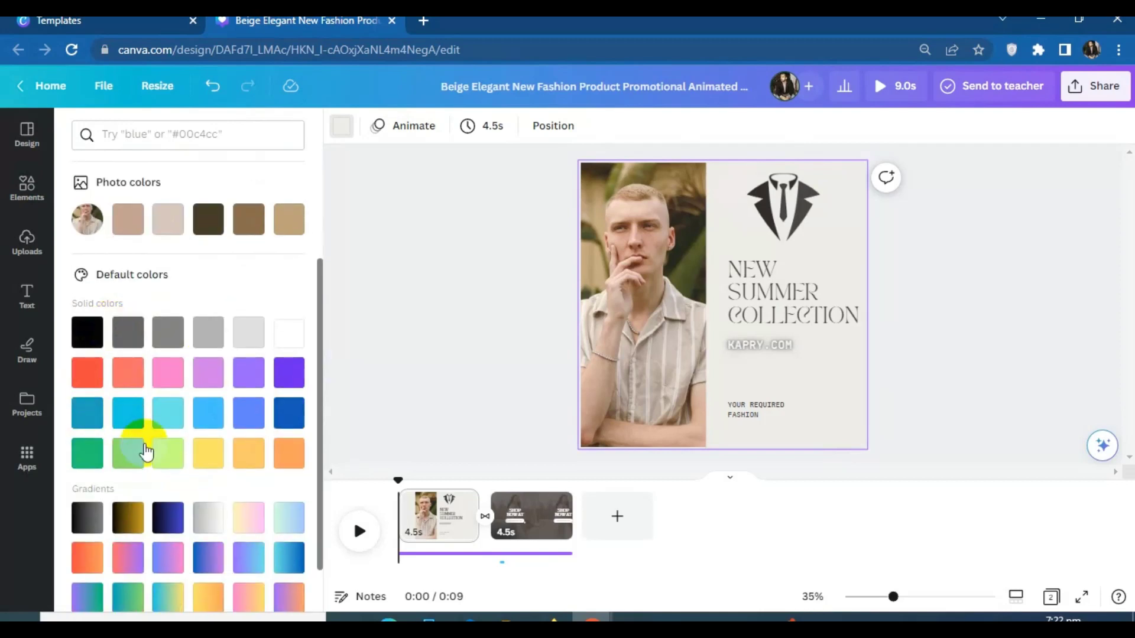
pyautogui.scroll(3, 128, 413)
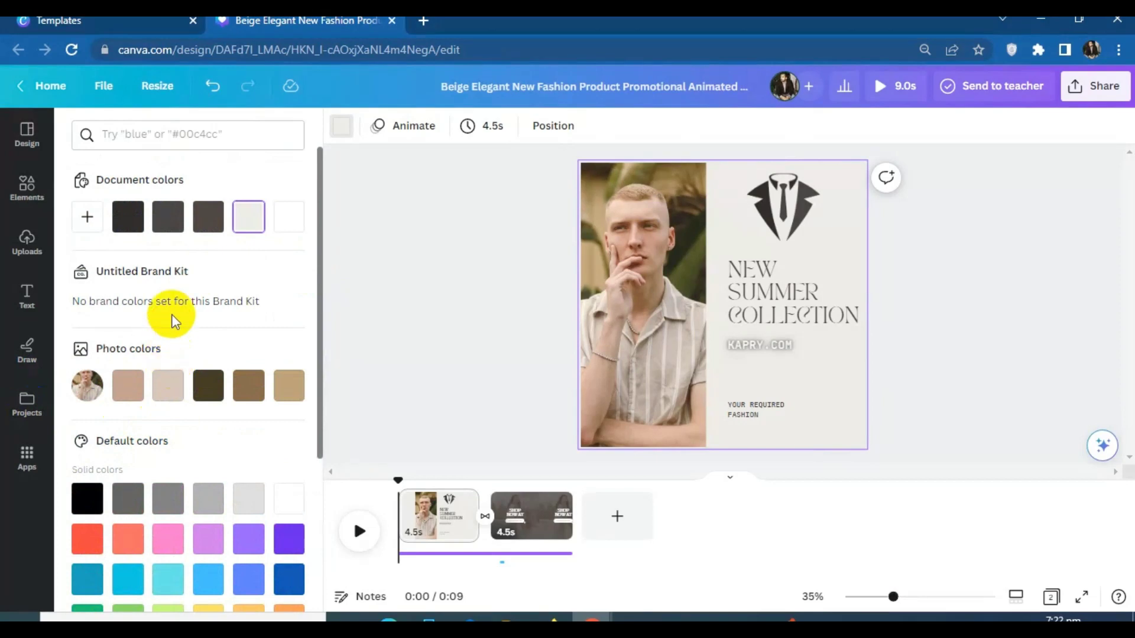
# Step: Try the dark olive, tan, light beige and rosy brown photo colors as page 1's background
pyautogui.click(210, 391)
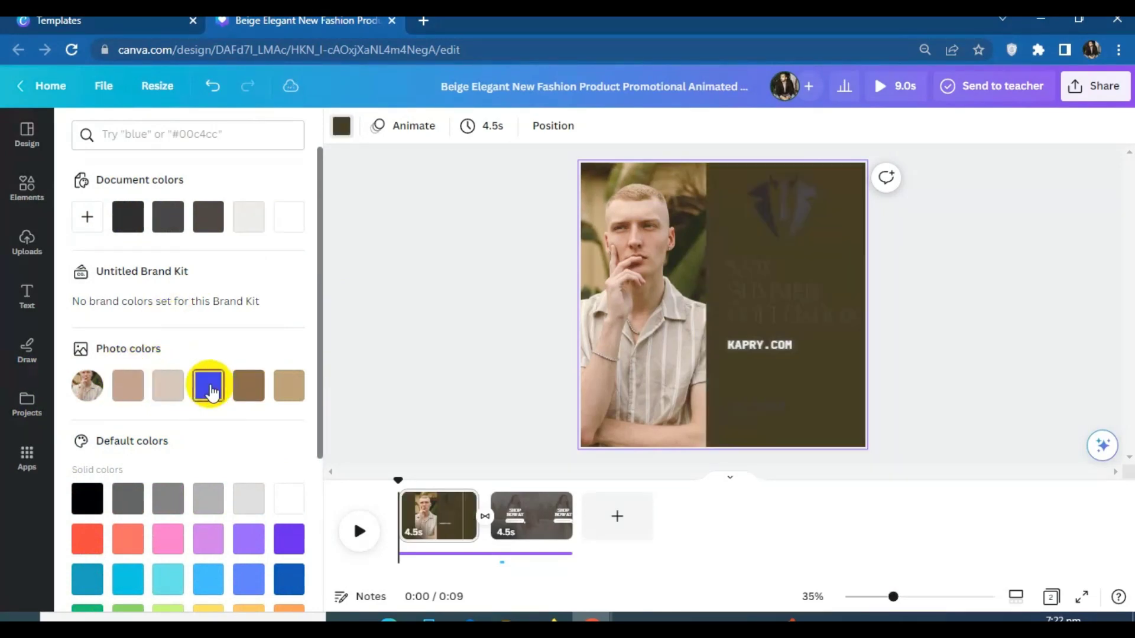
pyautogui.click(287, 390)
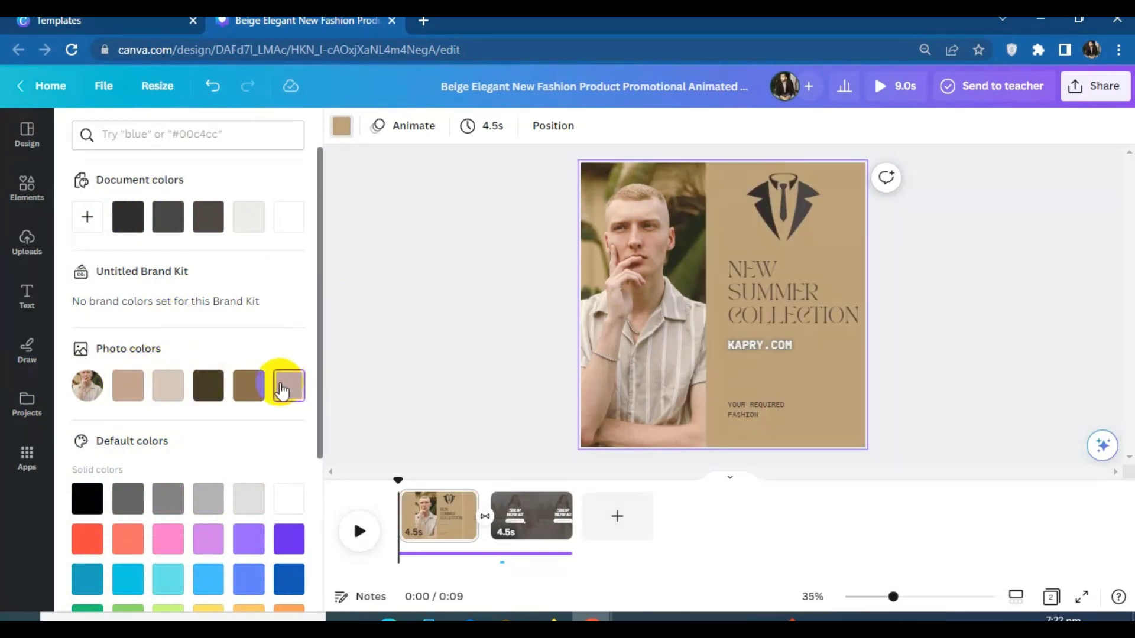
pyautogui.click(168, 391)
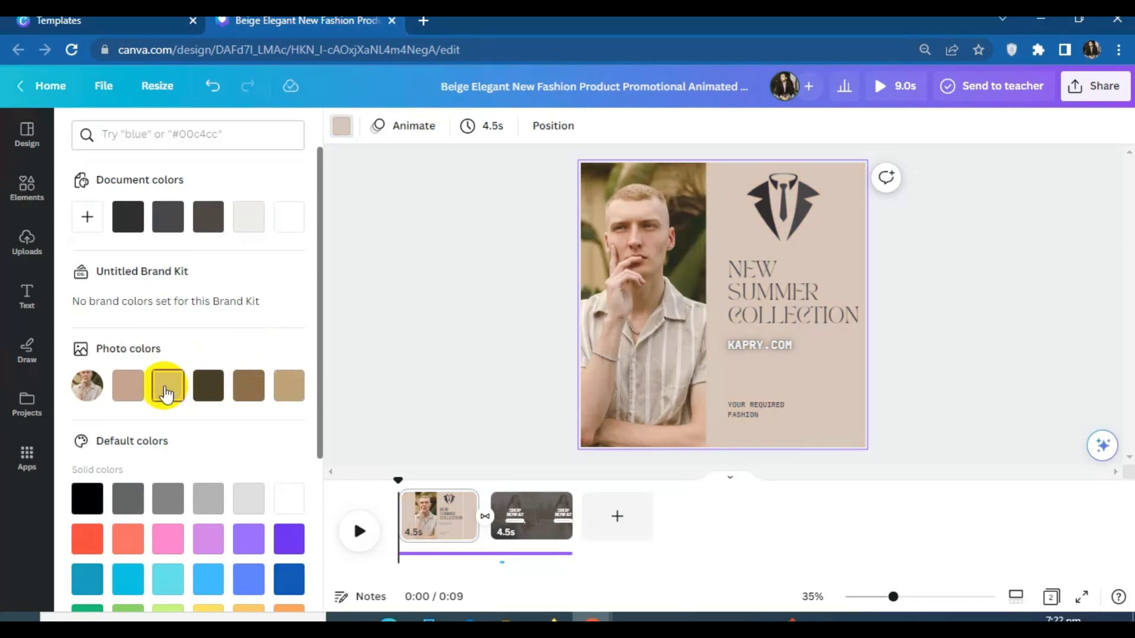
pyautogui.click(135, 390)
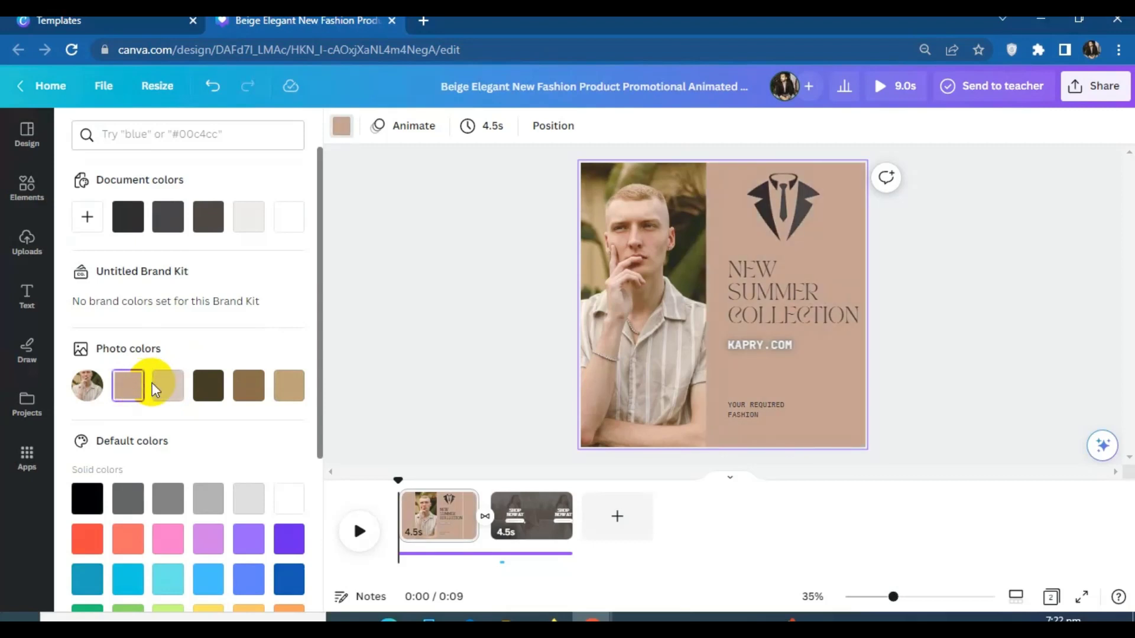
pyautogui.click(155, 390)
pyautogui.scroll(-2, 178, 414)
# Step: Try solid grays, a black-to-gray gradient and a gray-to-white gradient as page 1's background
pyautogui.click(208, 415)
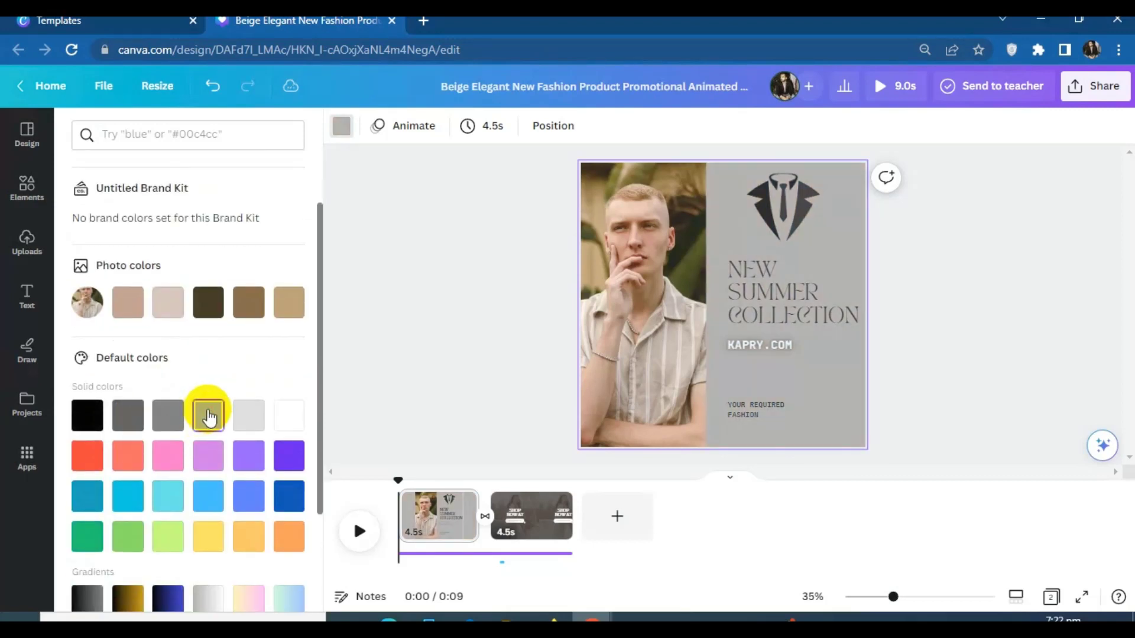
pyautogui.scroll(-2, 203, 413)
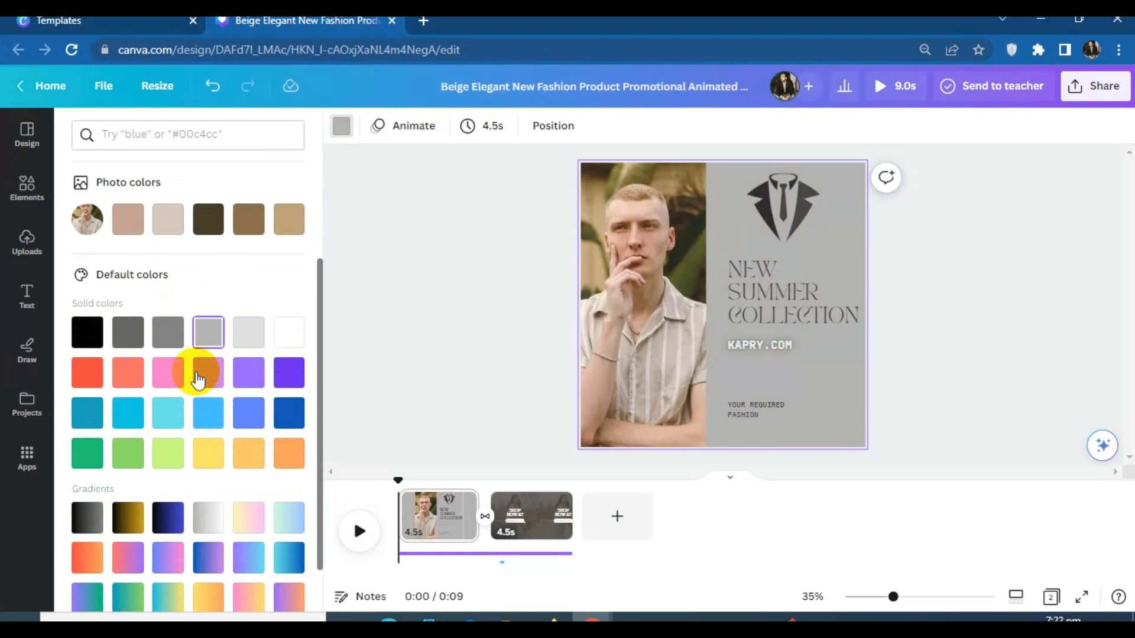
pyautogui.click(166, 336)
pyautogui.click(204, 338)
pyautogui.scroll(-2, 197, 447)
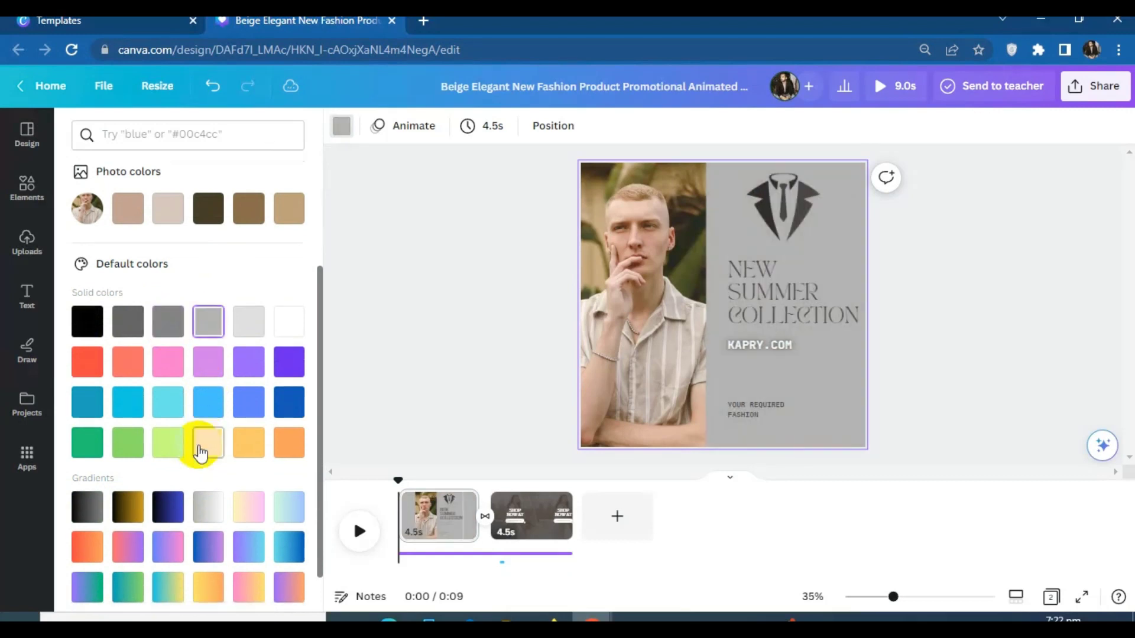
pyautogui.click(88, 461)
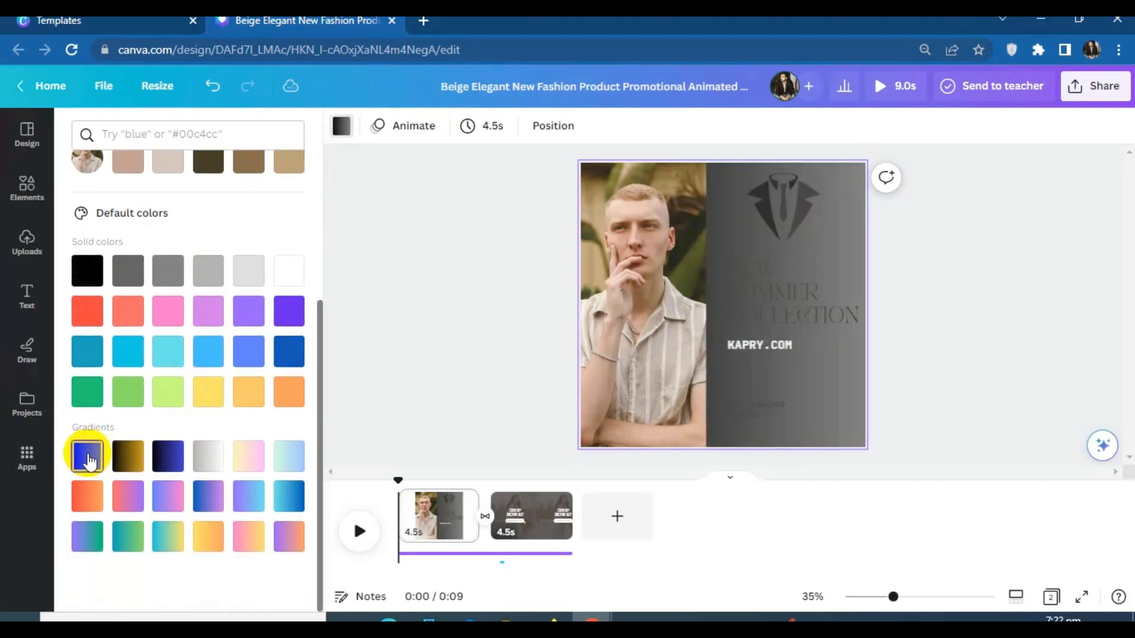
pyautogui.click(208, 454)
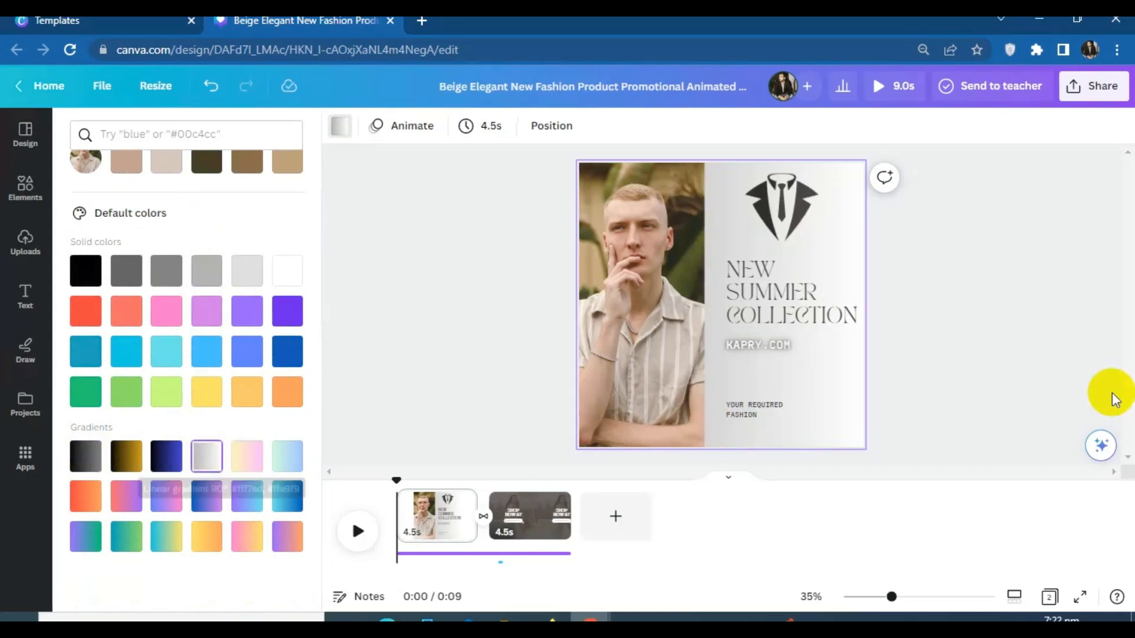
# Step: Set page 1's background to the light beige photo color taken from the man's portrait
pyautogui.scroll(4, 210, 449)
pyautogui.scroll(-4, 207, 437)
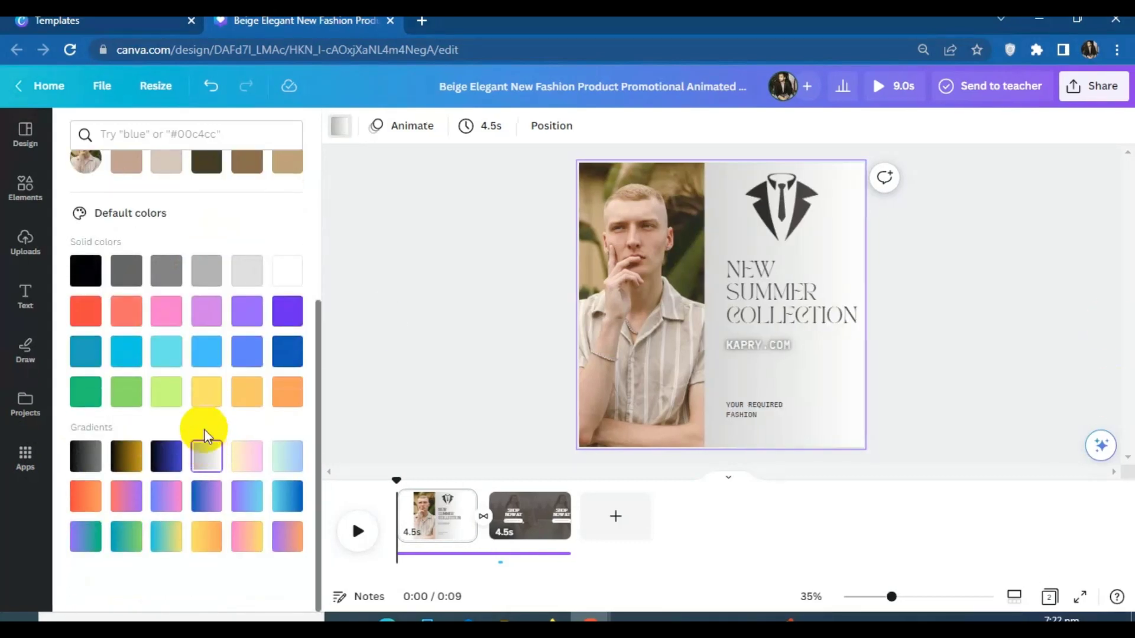
pyautogui.scroll(3, 204, 449)
pyautogui.click(168, 326)
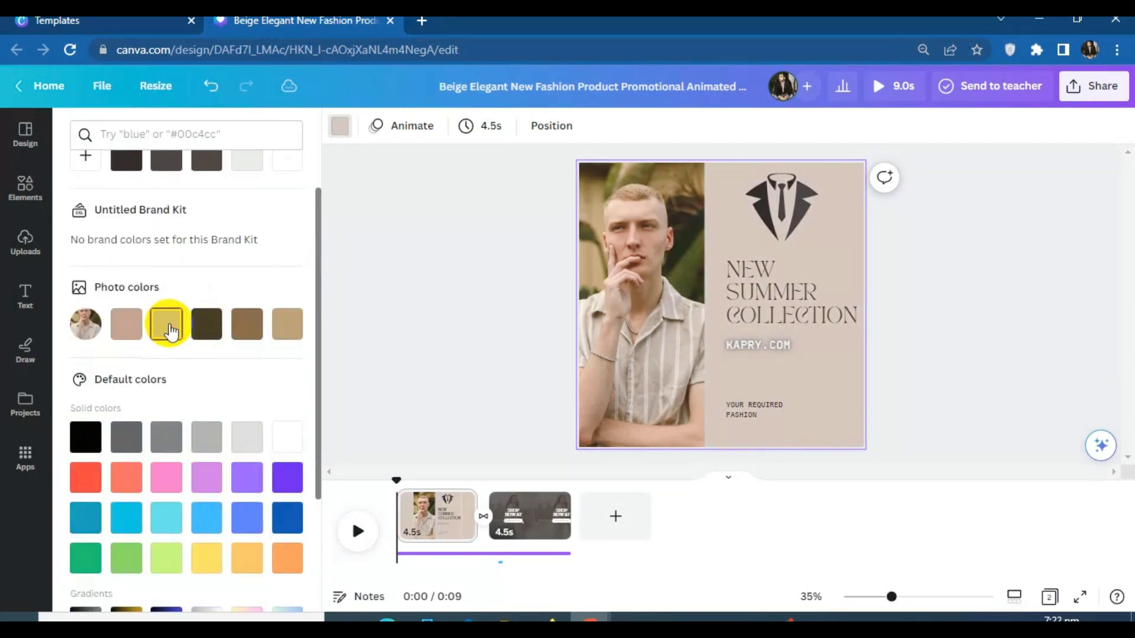
pyautogui.click(995, 230)
pyautogui.click(993, 233)
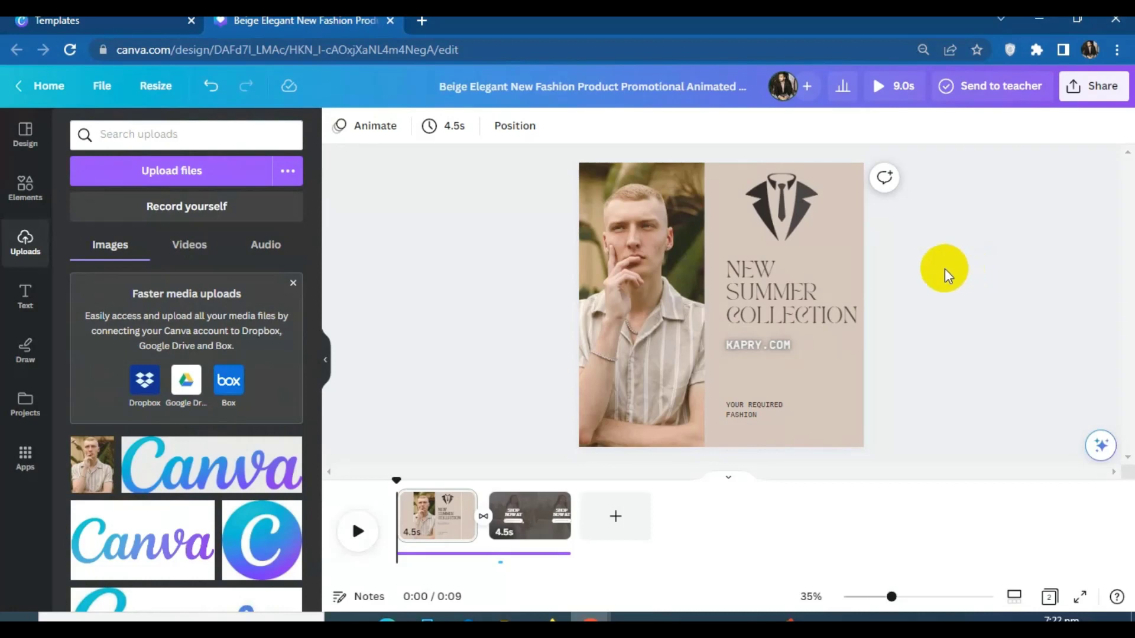
# Step: Change the font of the "NEW SUMMER COLLECTION" headline to London
pyautogui.click(768, 324)
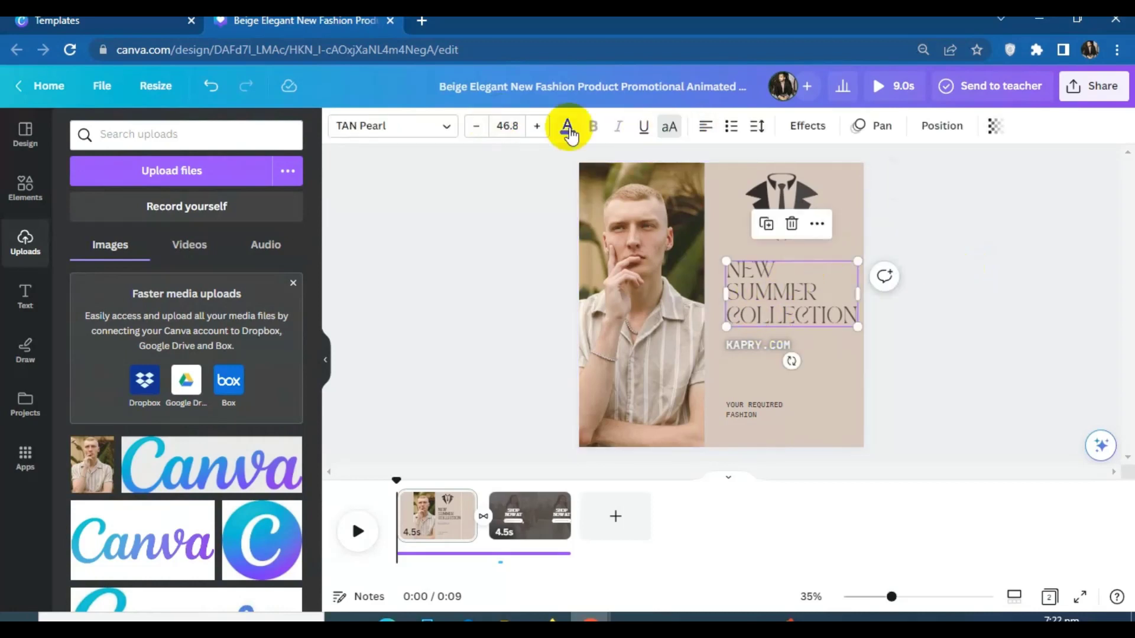
pyautogui.click(446, 130)
pyautogui.scroll(-2, 153, 404)
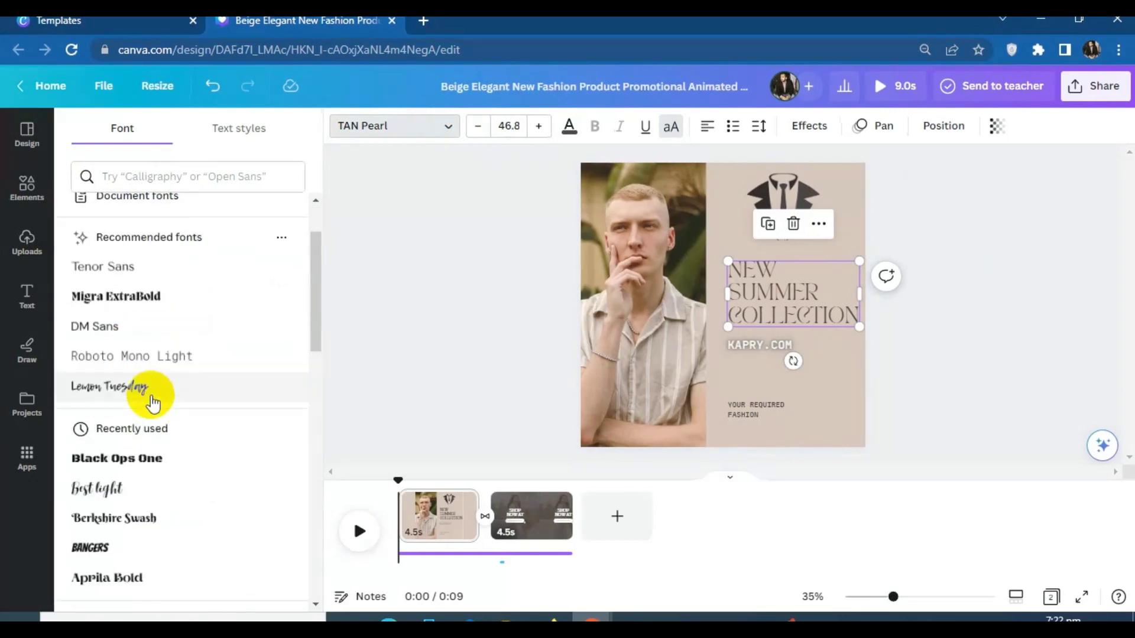
pyautogui.scroll(-5, 153, 404)
pyautogui.click(151, 259)
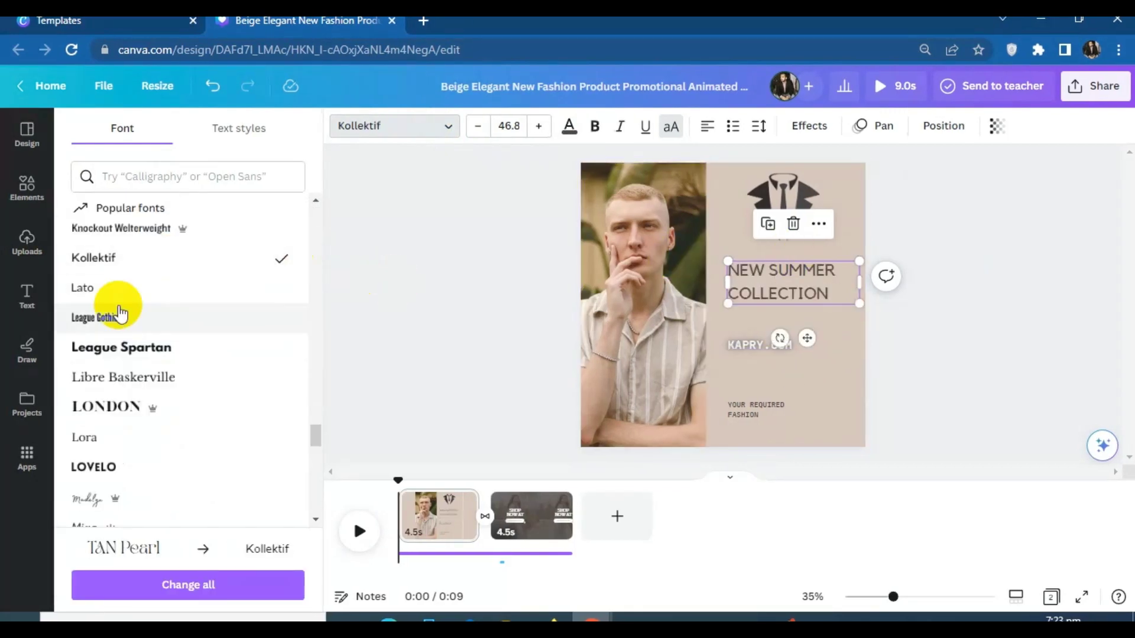
pyautogui.scroll(-7, 120, 314)
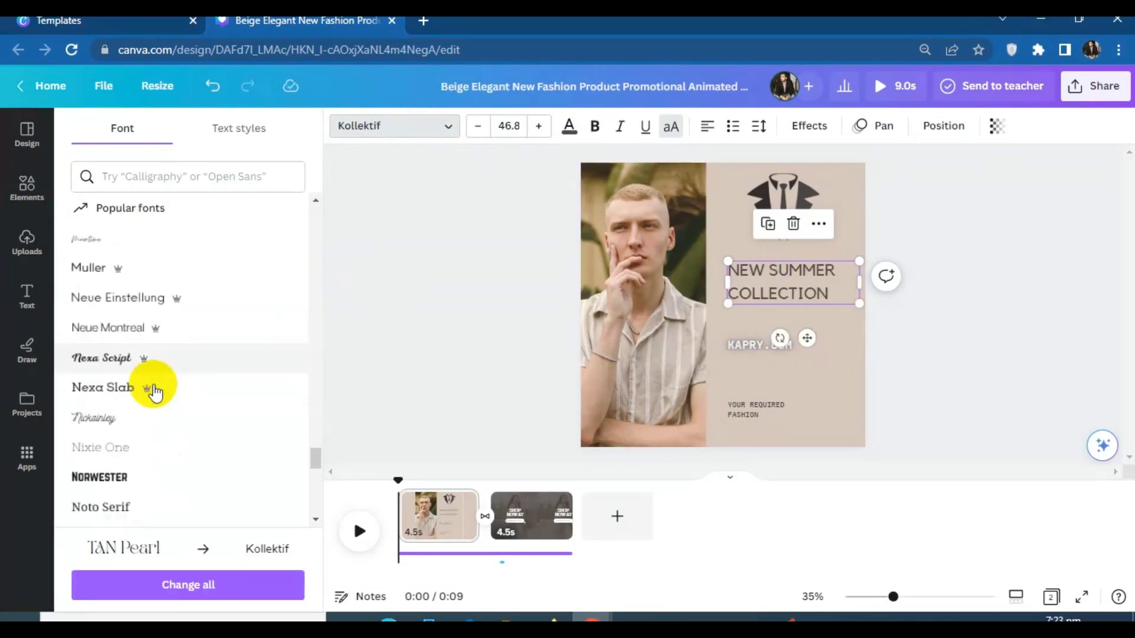
pyautogui.scroll(6, 153, 387)
pyautogui.scroll(-1, 148, 387)
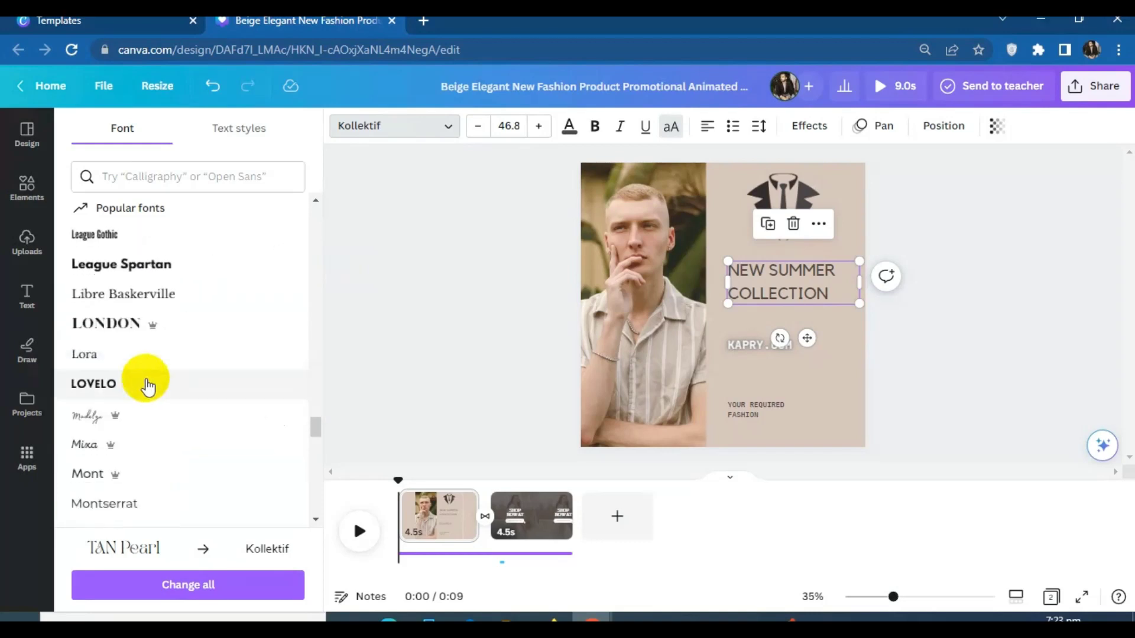
pyautogui.click(142, 324)
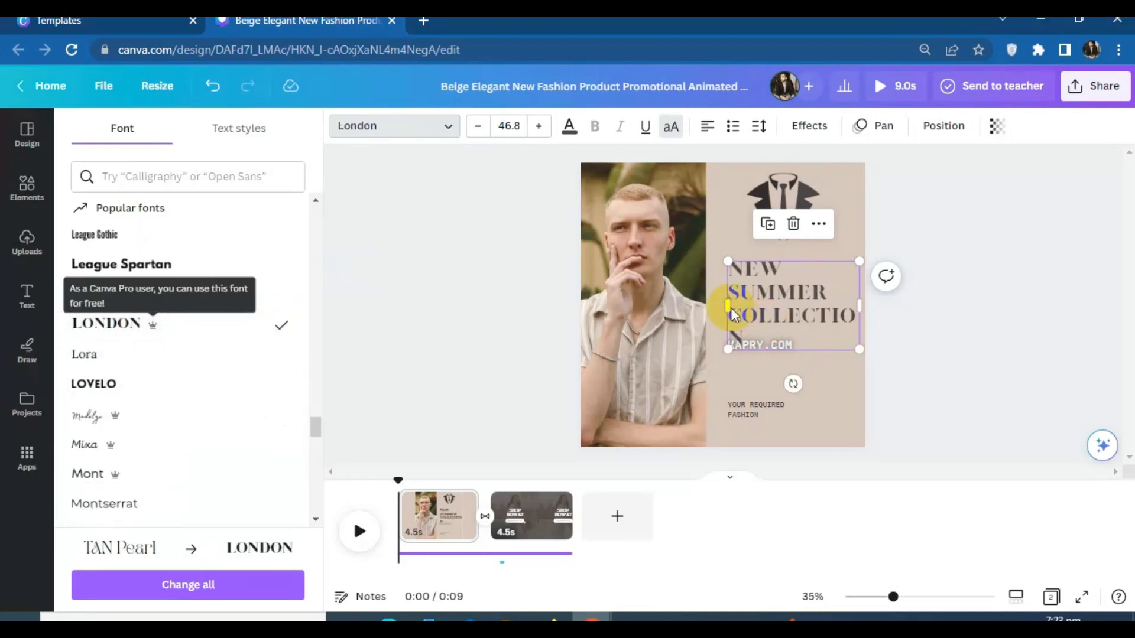
# Step: Reduce the "NEW SUMMER COLLECTION" headline's font size to 41.8 and move the headline slightly down, closer to the "KAPRY.COM" text
pyautogui.click(479, 126)
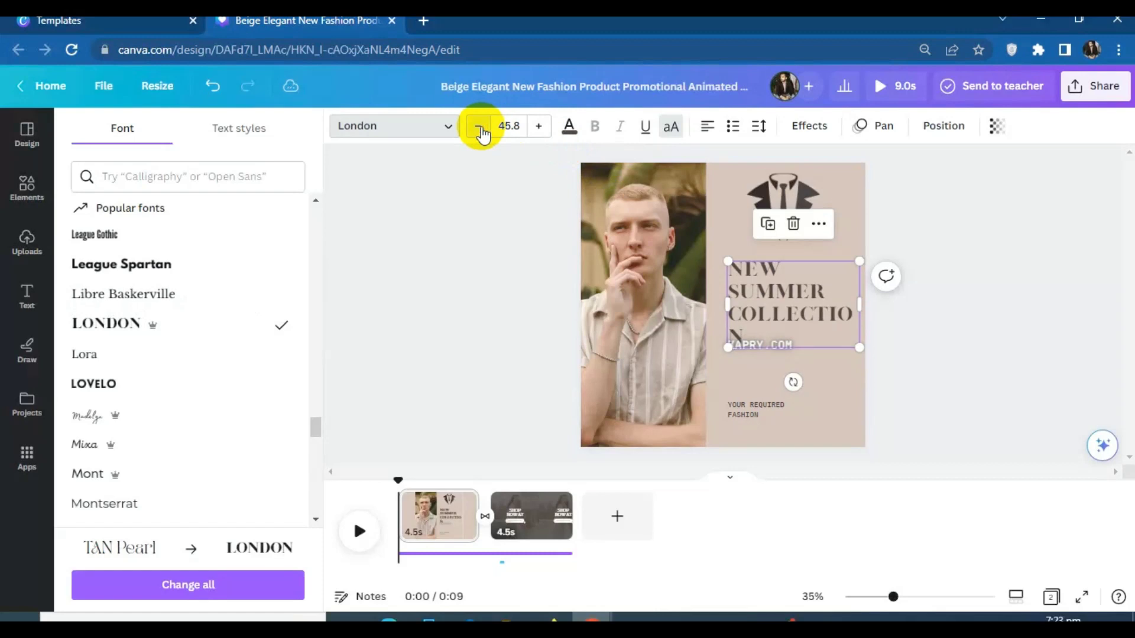
pyautogui.click(480, 129)
pyautogui.click(480, 129)
pyautogui.click(480, 129)
pyautogui.click(480, 129)
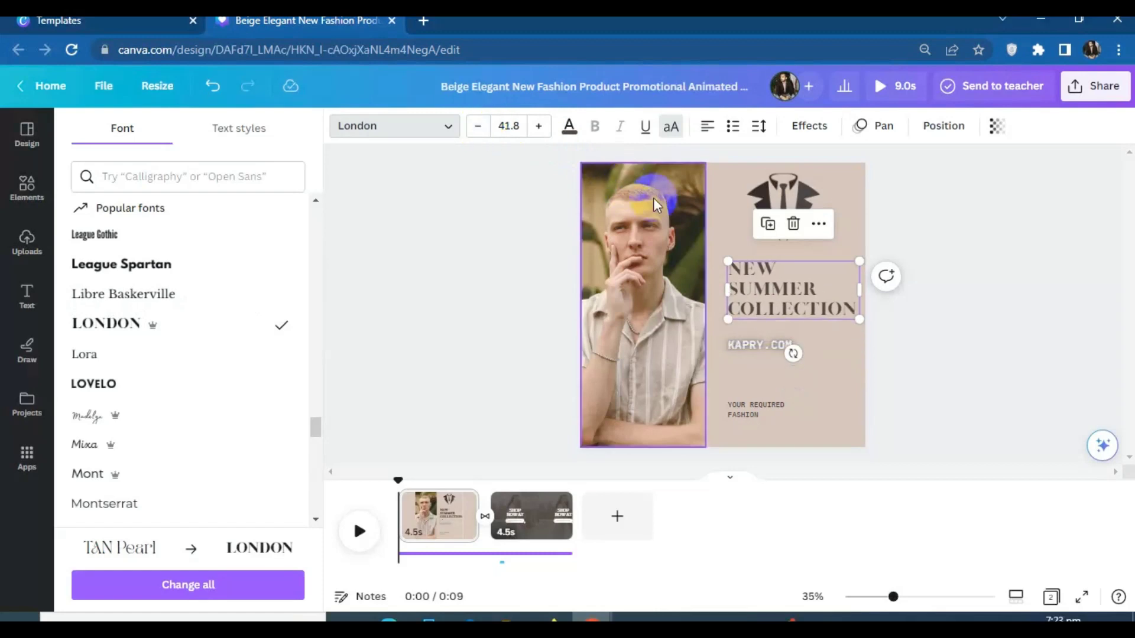
pyautogui.moveTo(793, 297); pyautogui.dragTo(787, 305)
pyautogui.click(1009, 289)
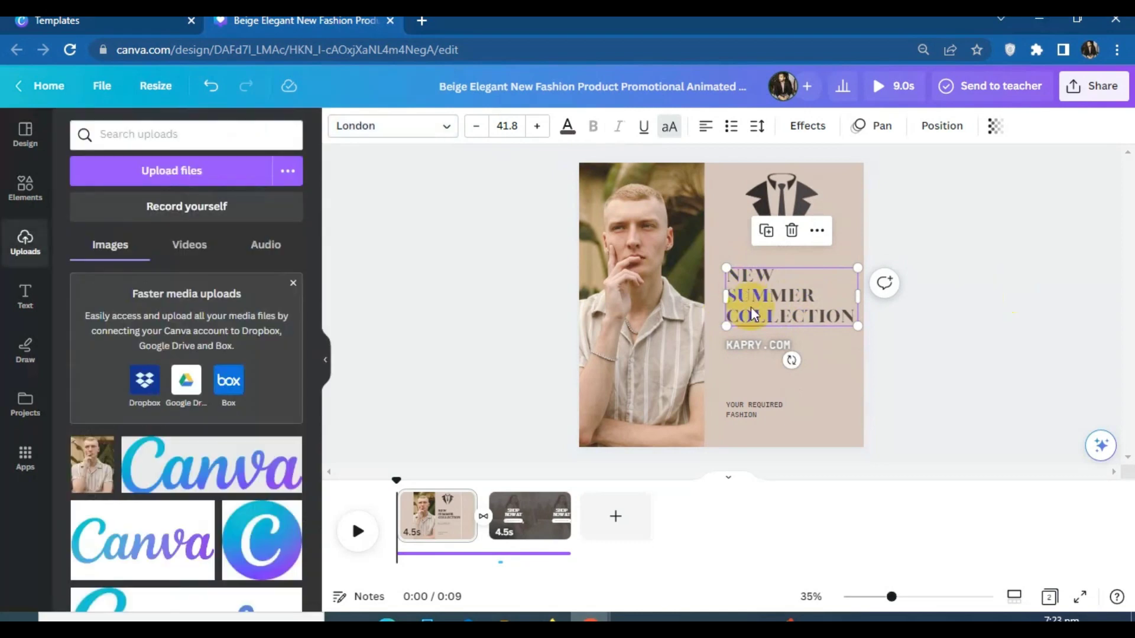
pyautogui.click(994, 274)
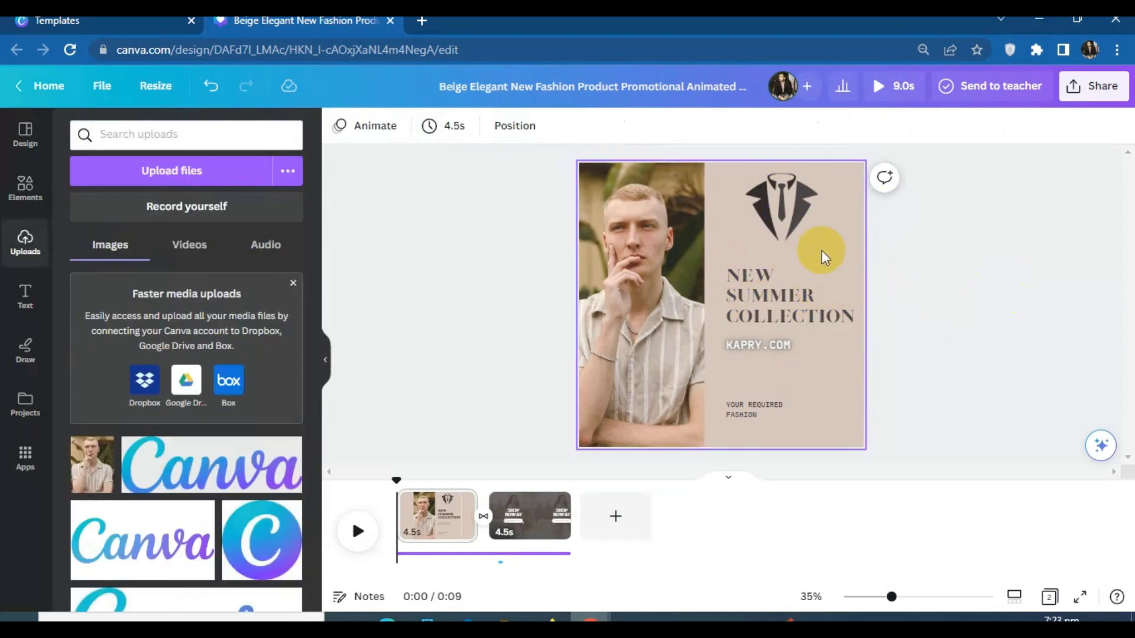
# Step: Delete the background photo of the woman behind the "SHOP NOW AT" text on page 2
pyautogui.click(528, 519)
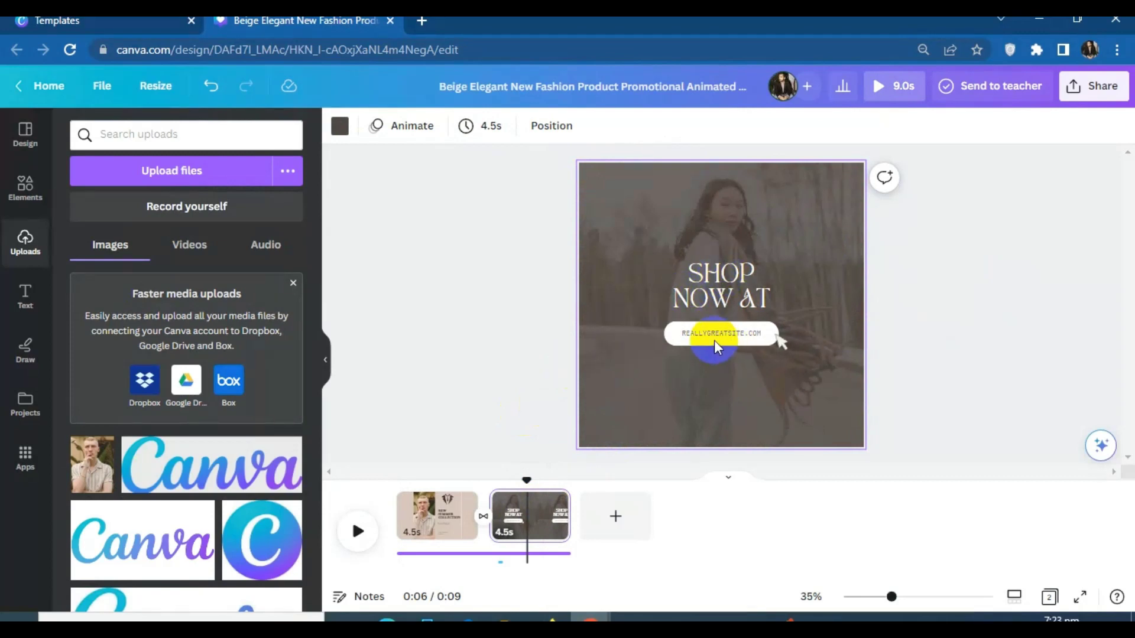
pyautogui.click(1039, 260)
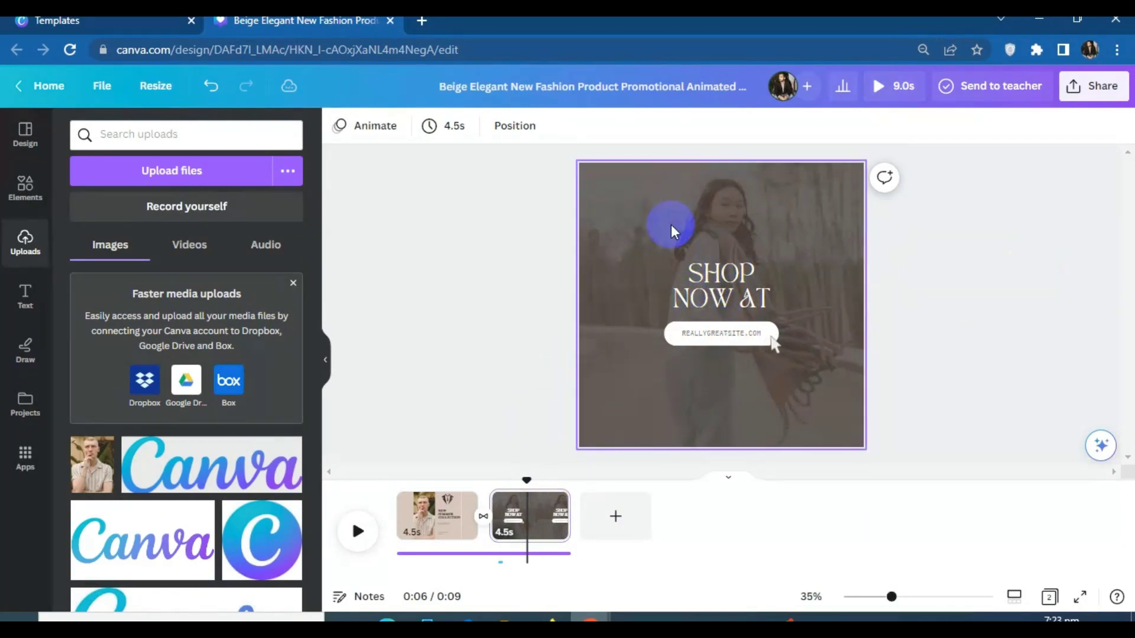
pyautogui.click(763, 201)
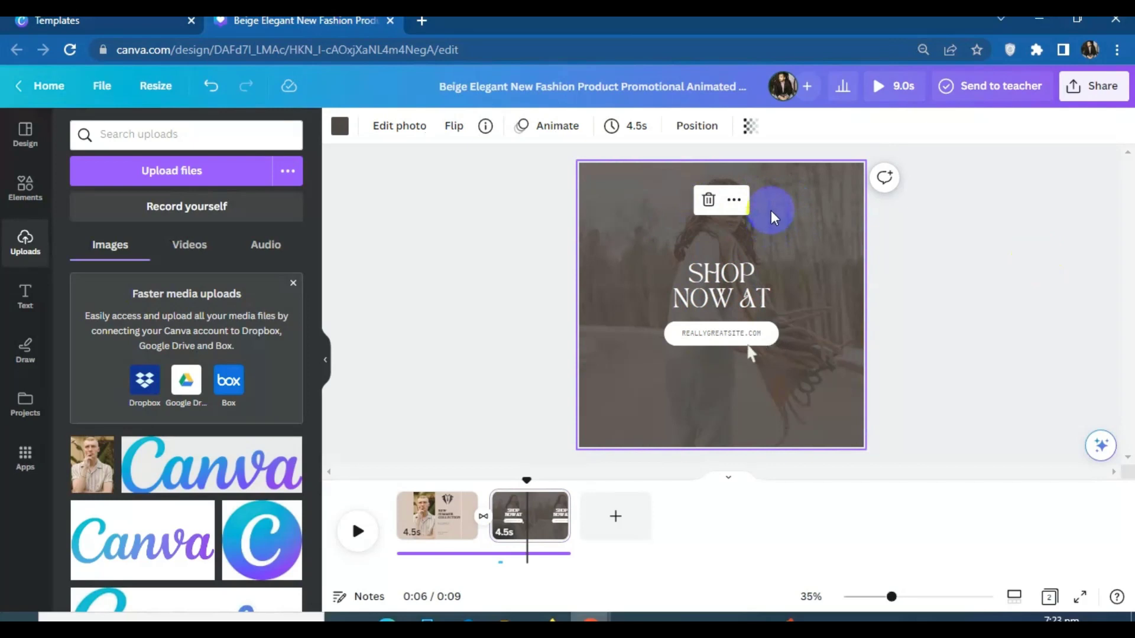
pyautogui.click(881, 244)
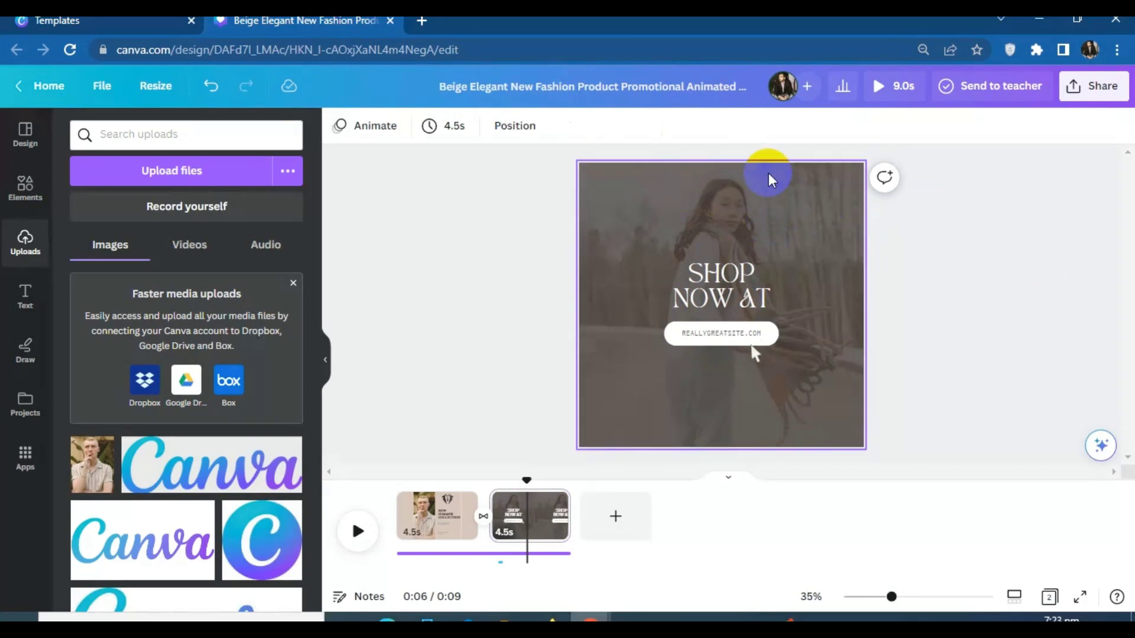
pyautogui.click(748, 189)
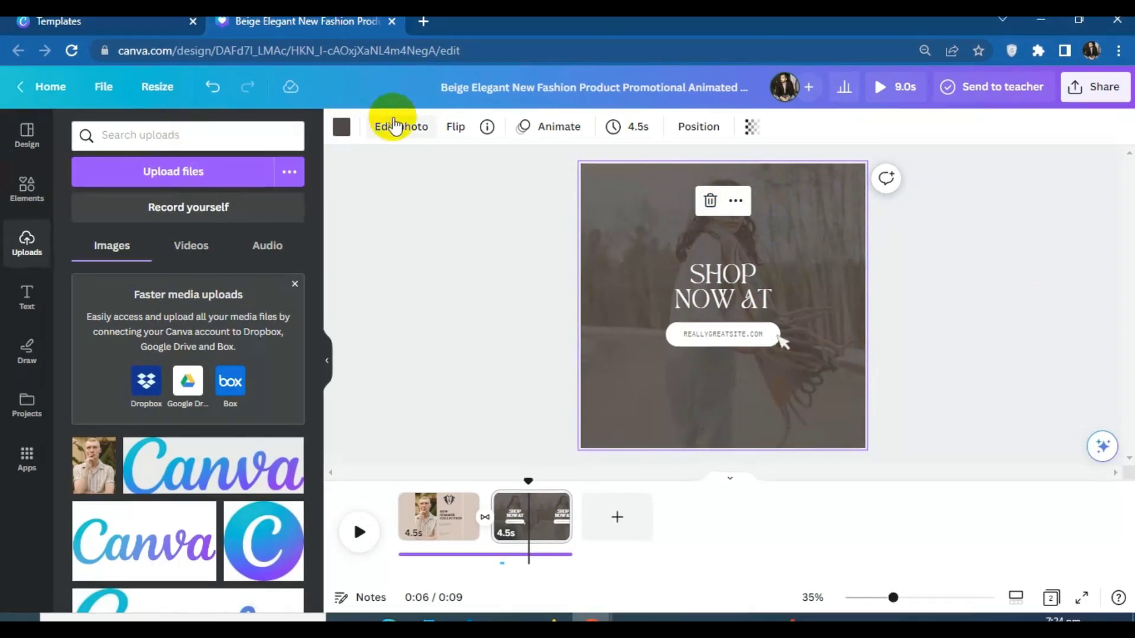
pyautogui.click(710, 199)
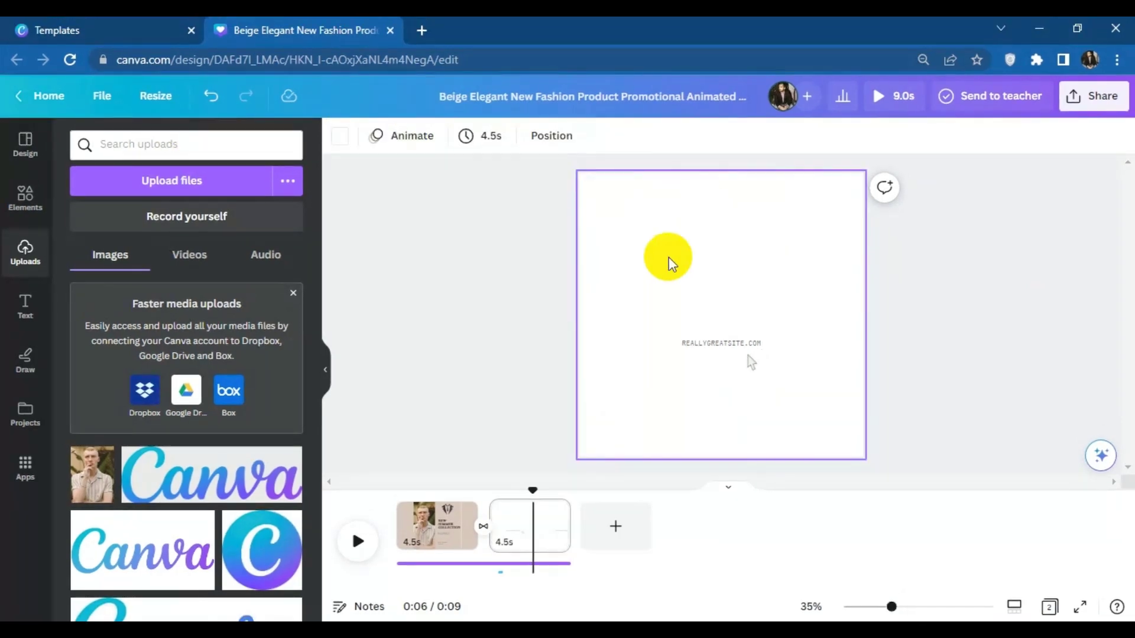
# Step: Add a single-cell grid that fills page 2 behind the "SHOP NOW AT" text
pyautogui.click(24, 198)
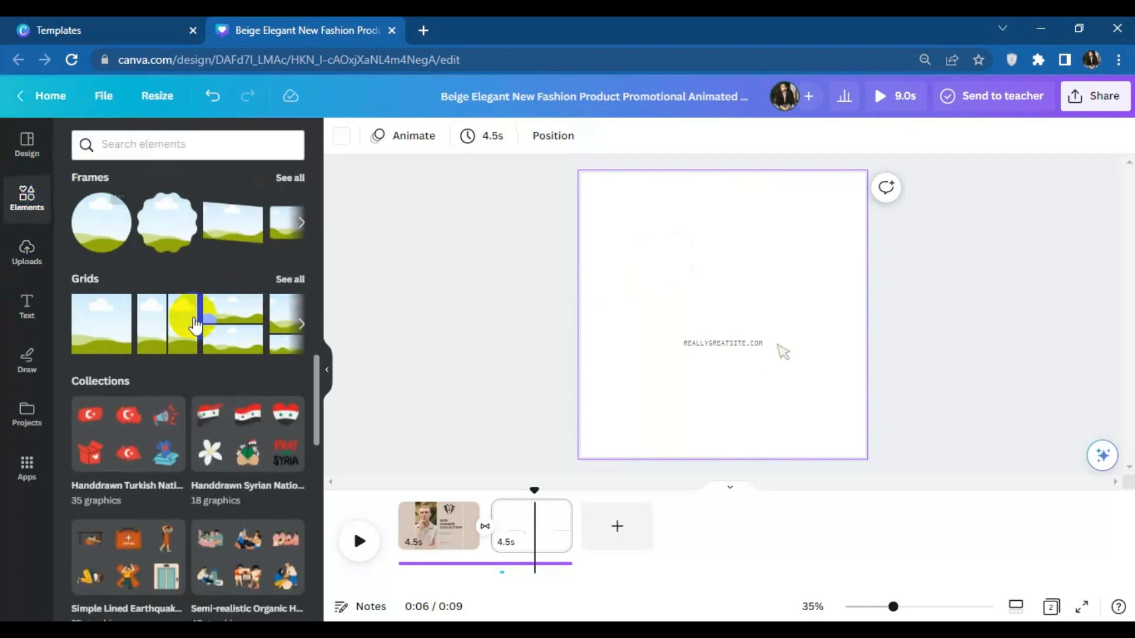
pyautogui.scroll(3, 177, 331)
pyautogui.scroll(-2, 157, 337)
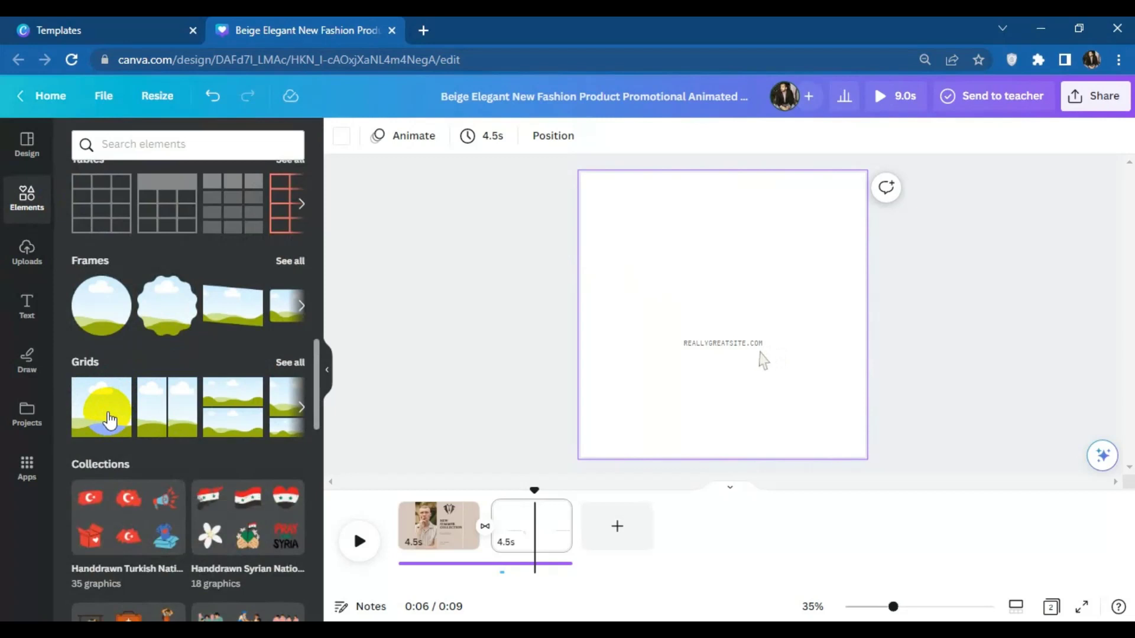
pyautogui.click(109, 419)
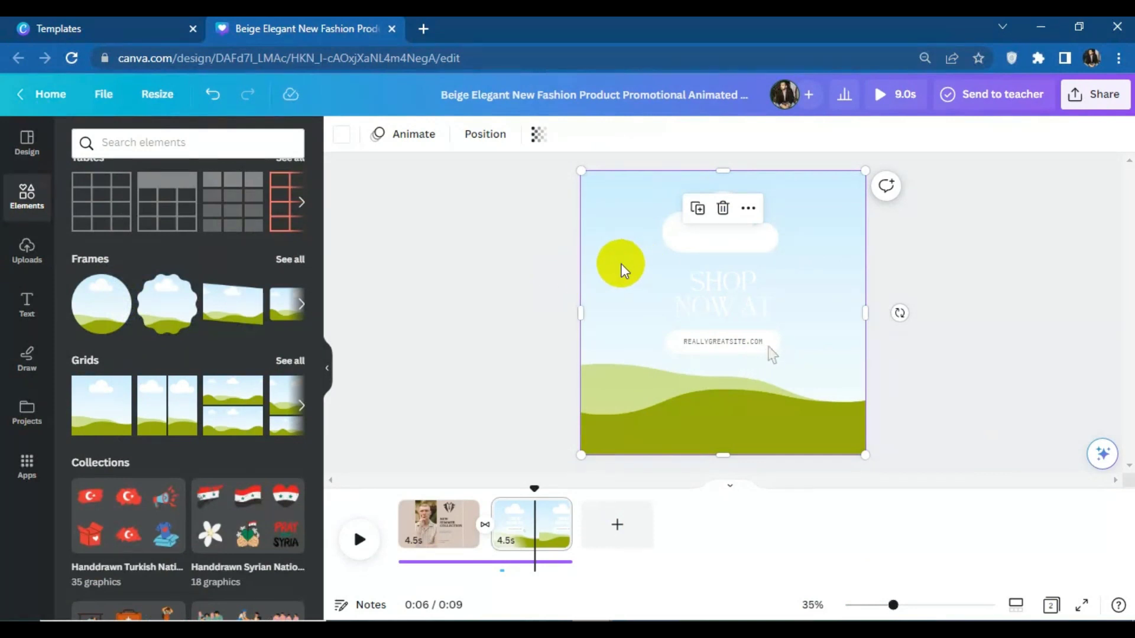
# Step: Place the uploaded portrait of the man over the empty grid on page 2
pyautogui.click(7, 263)
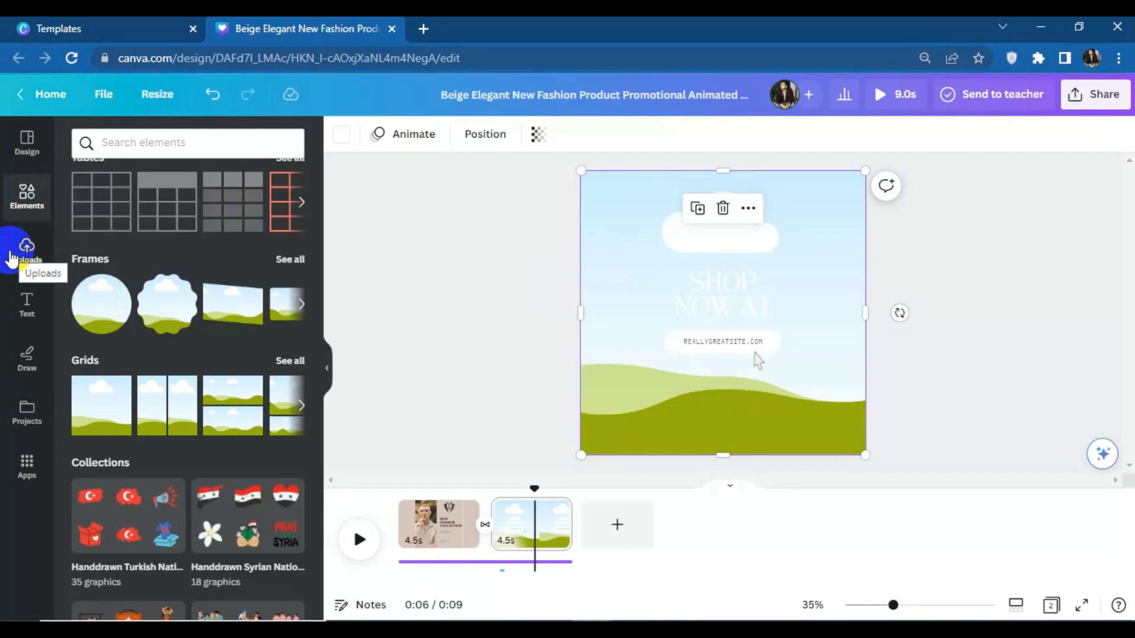
pyautogui.click(11, 259)
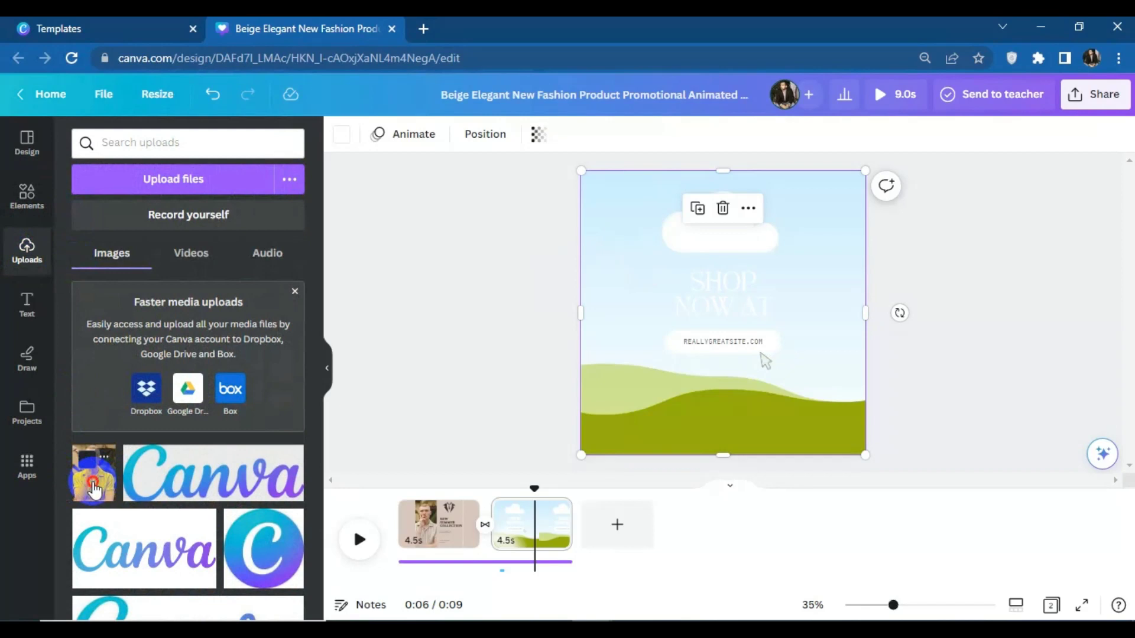
pyautogui.moveTo(94, 490); pyautogui.dragTo(675, 312)
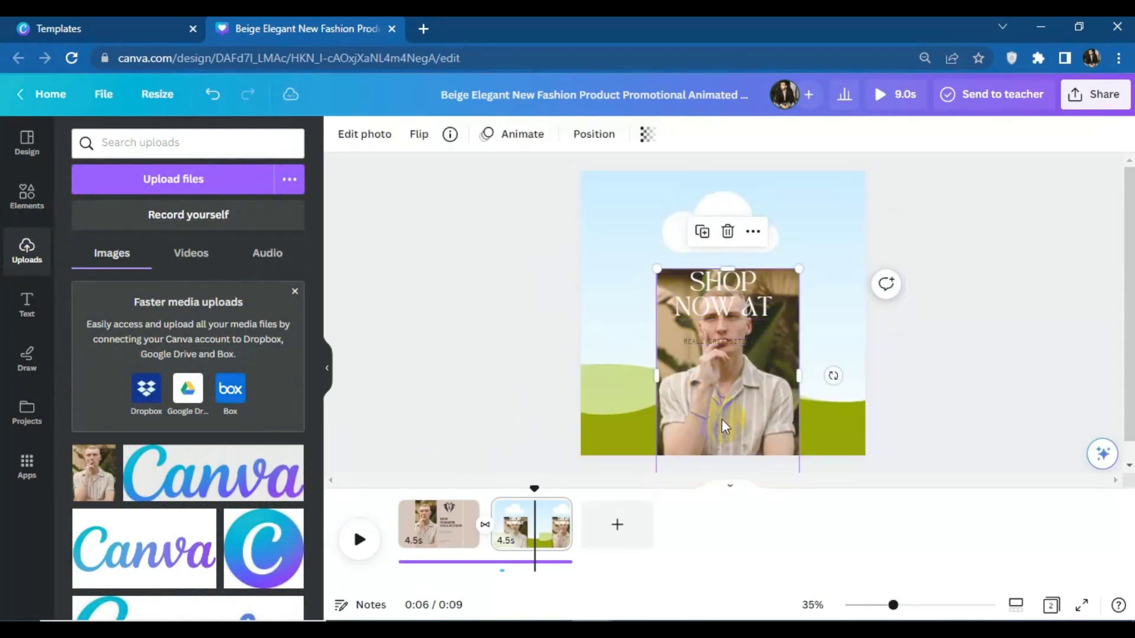
pyautogui.moveTo(725, 425); pyautogui.dragTo(720, 476)
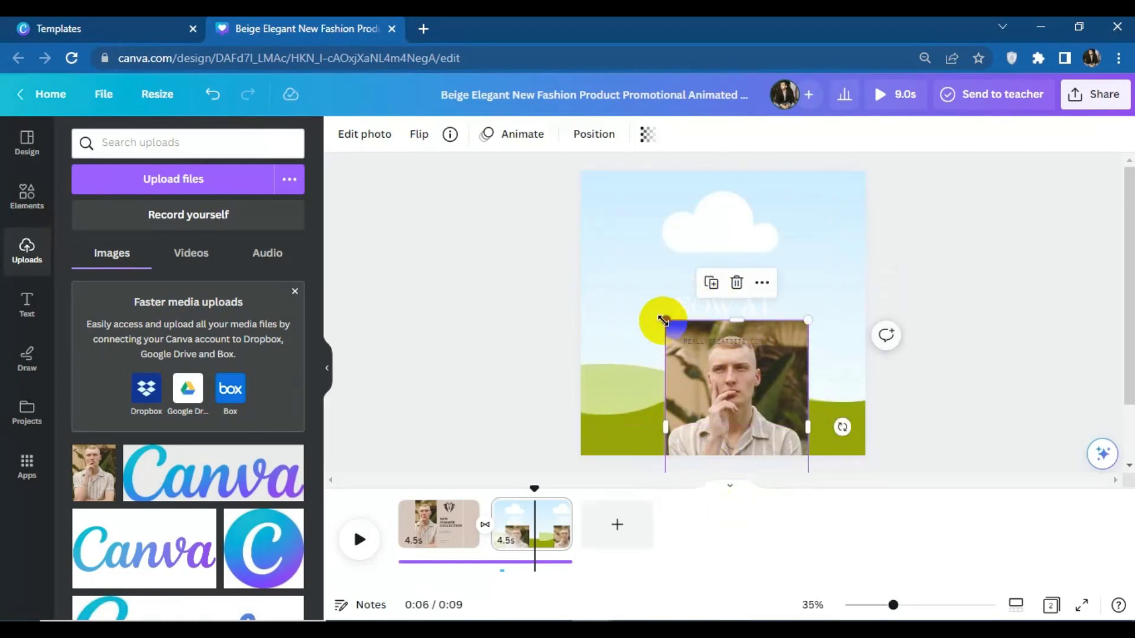
# Step: Enlarge the man's portrait to cover all of page 2 and set it as the background behind the text
pyautogui.moveTo(666, 320); pyautogui.dragTo(579, 185)
pyautogui.moveTo(848, 187); pyautogui.dragTo(864, 171)
pyautogui.moveTo(860, 345); pyautogui.dragTo(877, 348)
pyautogui.moveTo(789, 419)
pyautogui.mouseDown()
pyautogui.moveTo(786, 406)
pyautogui.moveTo(792, 427)
pyautogui.mouseUp()
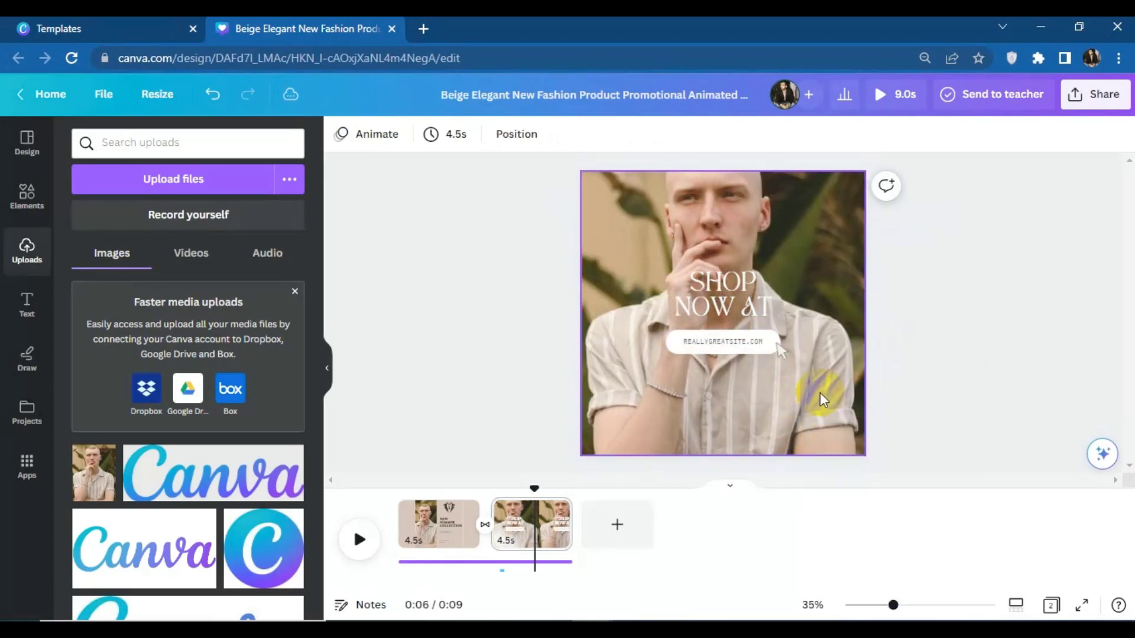
pyautogui.moveTo(820, 392); pyautogui.dragTo(798, 414)
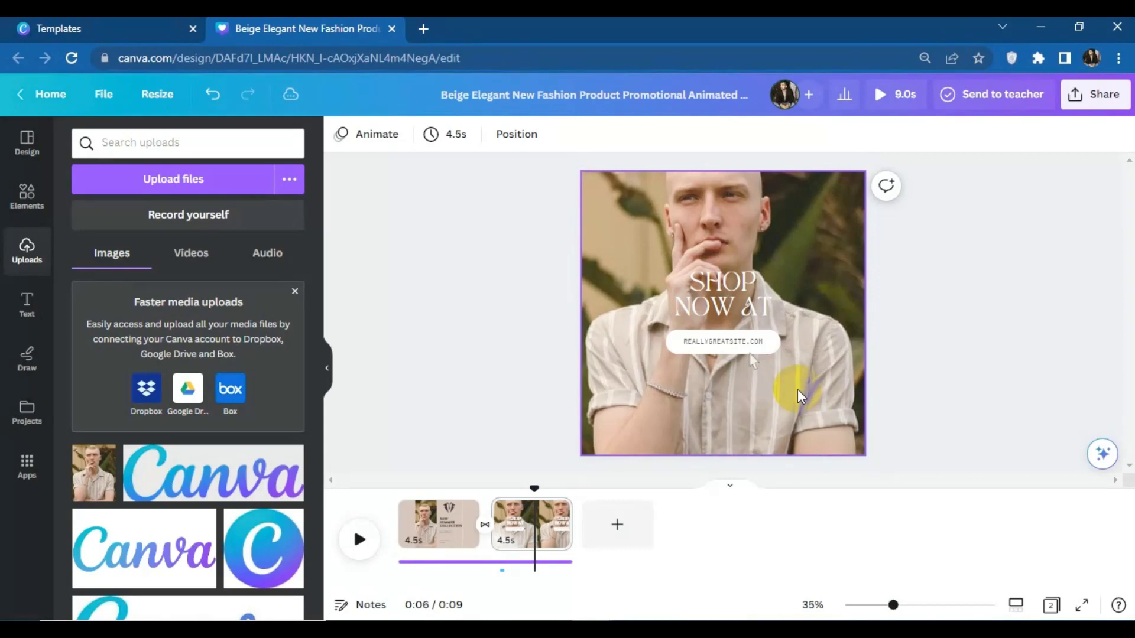
# Step: Undo the last placement change of page 2's portrait and redo it
pyautogui.hotkey('ctrl', 'z')
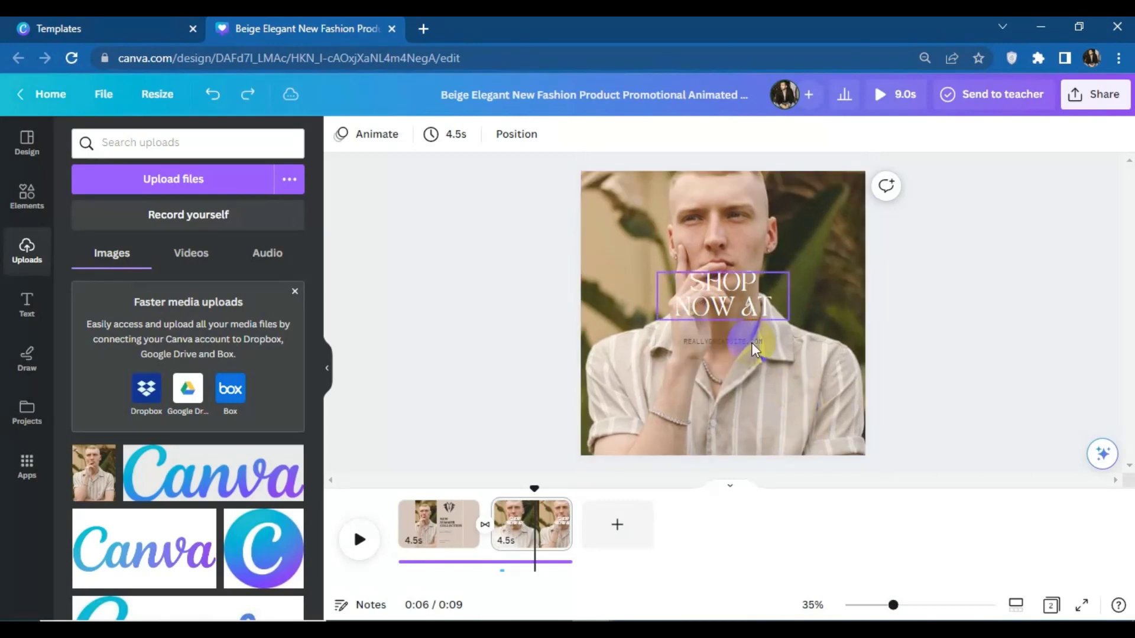
pyautogui.click(984, 349)
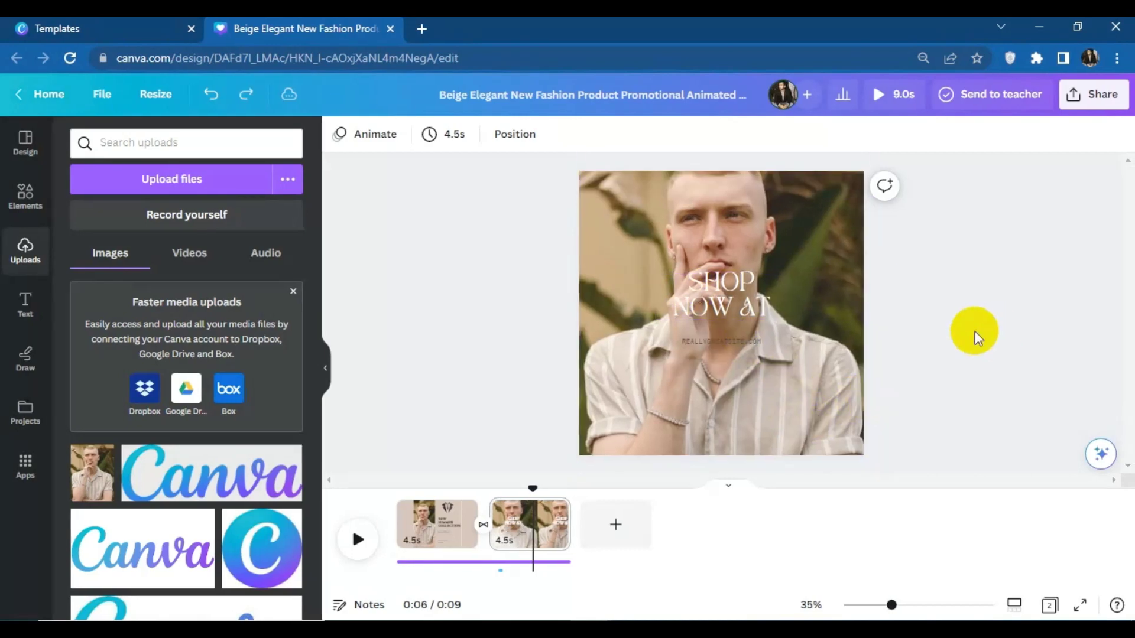
pyautogui.hotkey('ctrl', 'y')
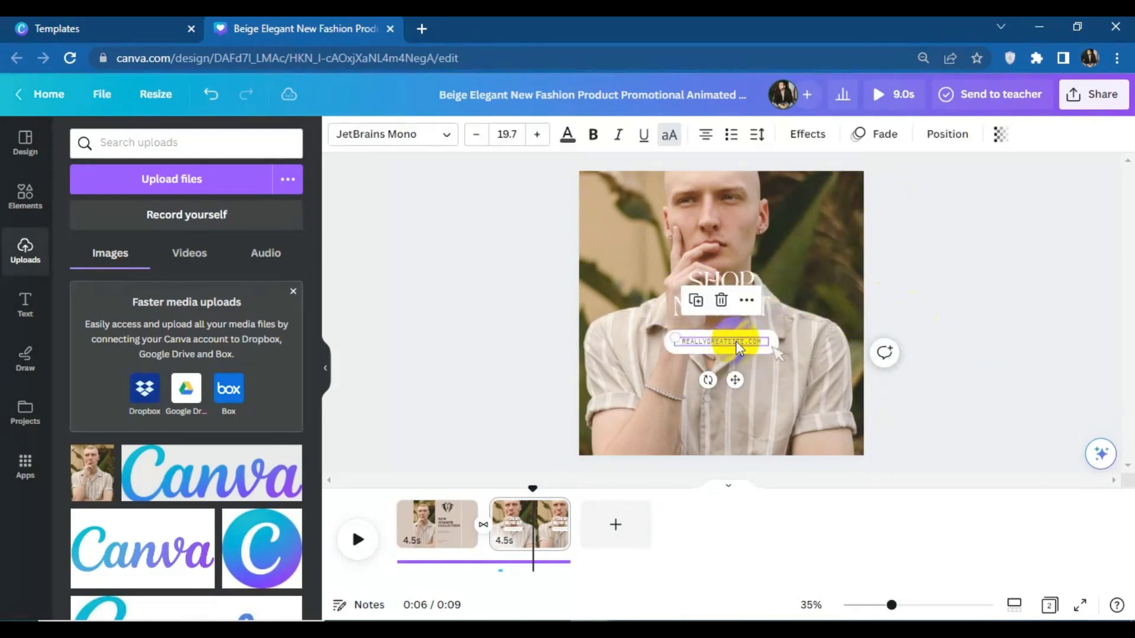
# Step: Replace the "REALLYGREATSITE.COM" text on page 2 with "KAPRY.COM"
pyautogui.doubleClick(735, 341)
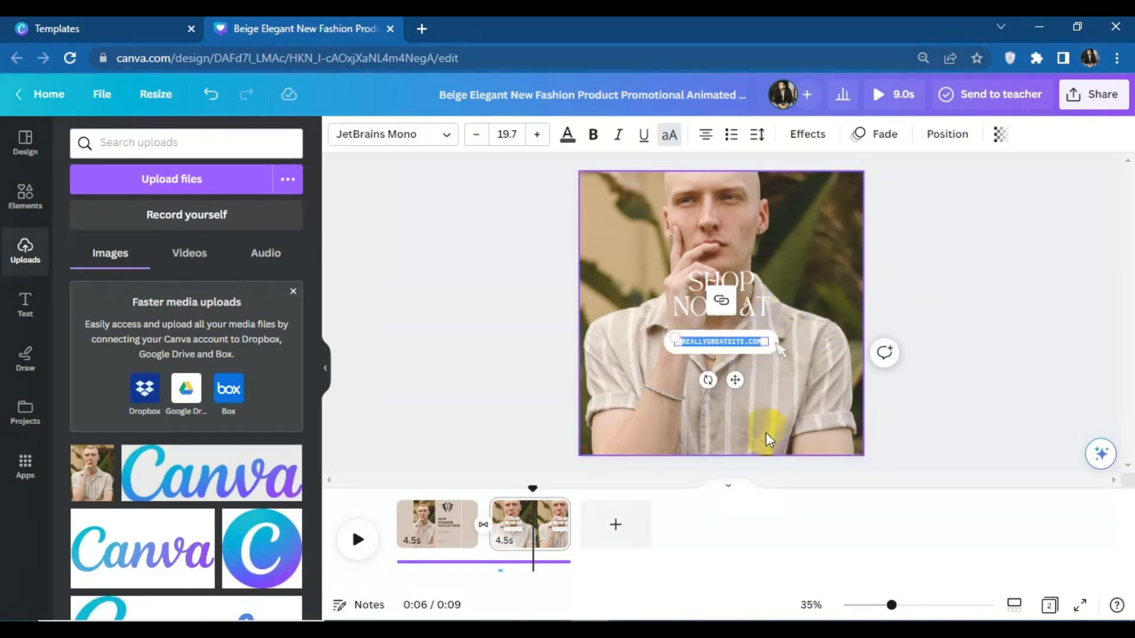
pyautogui.press('BackSpace')
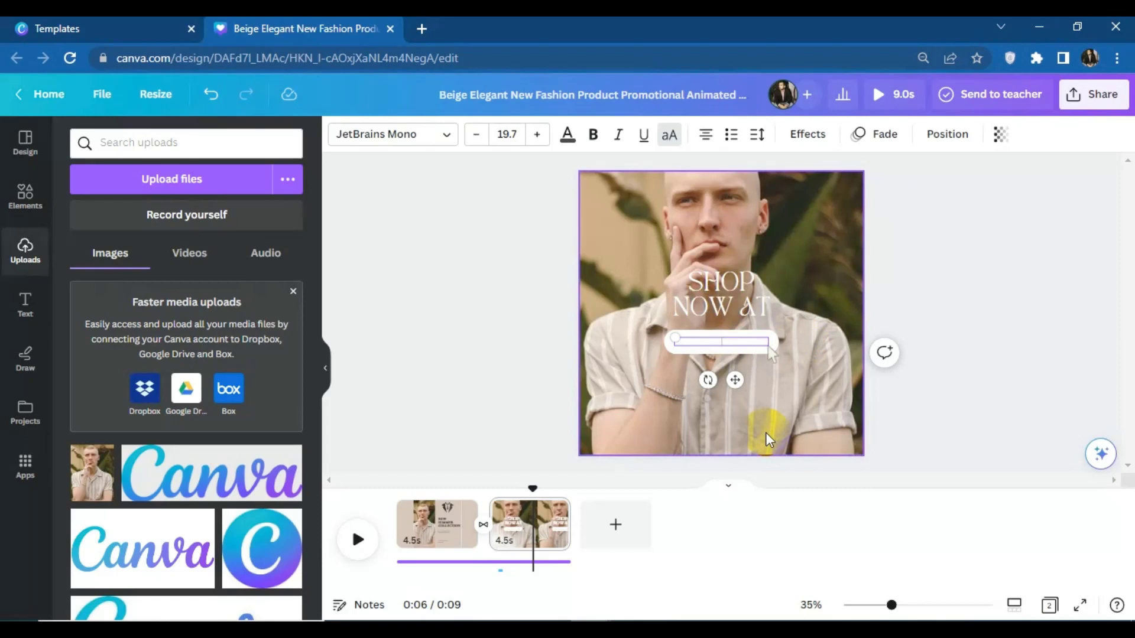
pyautogui.write('KAPRY.COM')
pyautogui.click(975, 312)
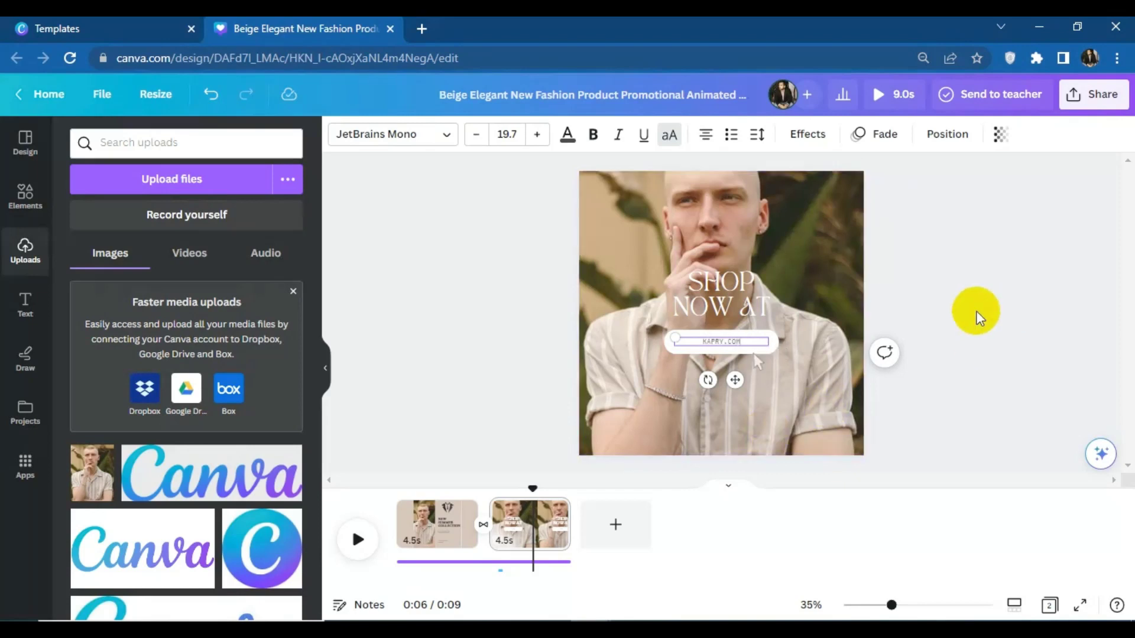
# Step: Increase the font size of page 2's "KAPRY.COM" text to 31.7 and make it bold
pyautogui.click(714, 343)
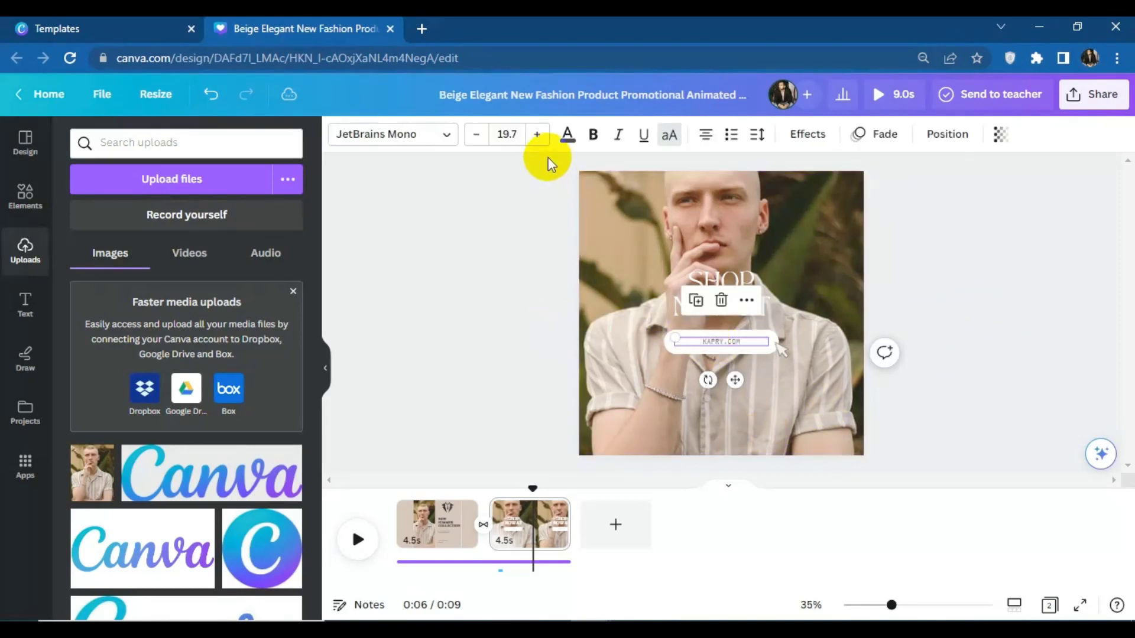
pyautogui.click(537, 134)
pyautogui.click(537, 134)
pyautogui.click(537, 134)
pyautogui.click(538, 134)
pyautogui.click(537, 134)
pyautogui.click(537, 134)
pyautogui.click(538, 134)
pyautogui.click(538, 134)
pyautogui.click(538, 134)
pyautogui.click(537, 134)
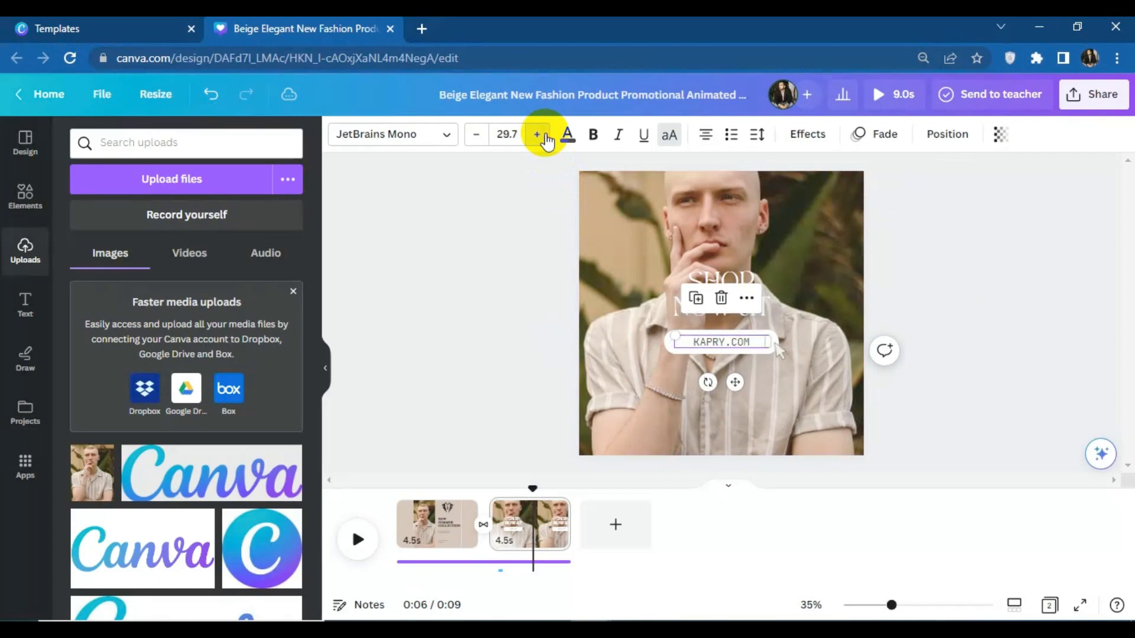
pyautogui.click(537, 134)
pyautogui.click(537, 134)
pyautogui.click(593, 135)
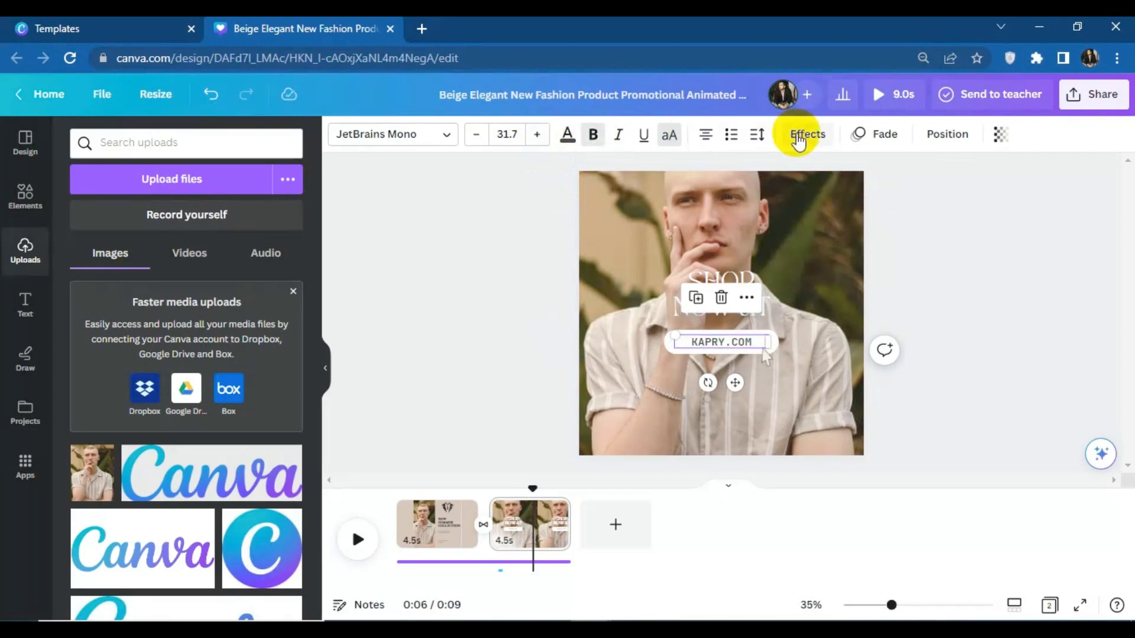
# Step: Apply the Echo text effect to the "KAPRY.COM" text on page 2
pyautogui.click(795, 139)
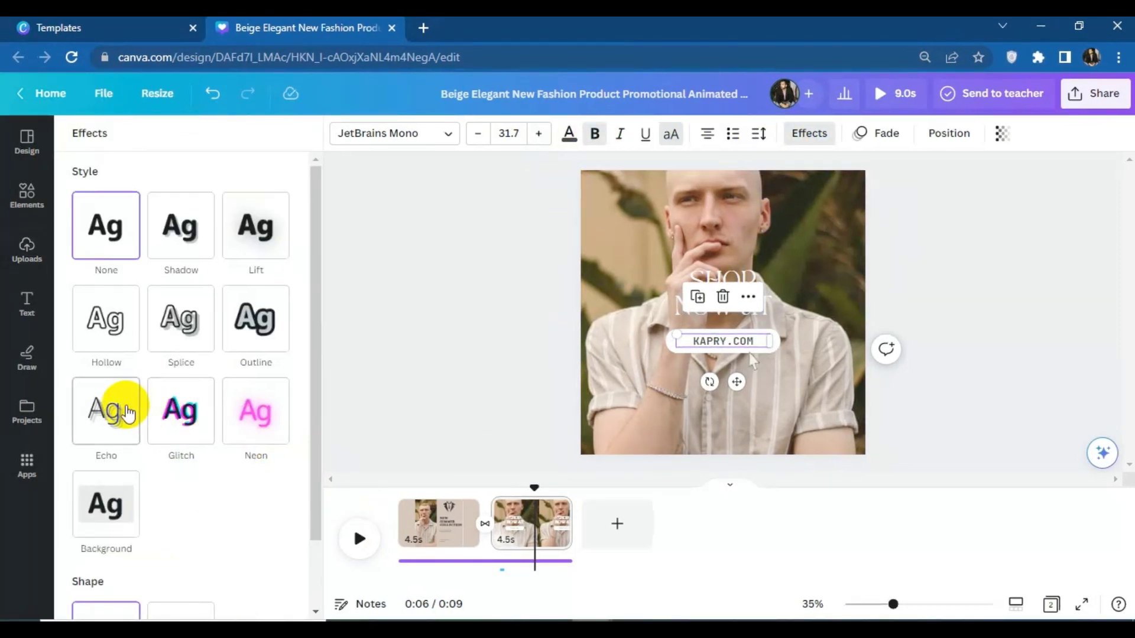
pyautogui.click(102, 407)
pyautogui.click(1007, 331)
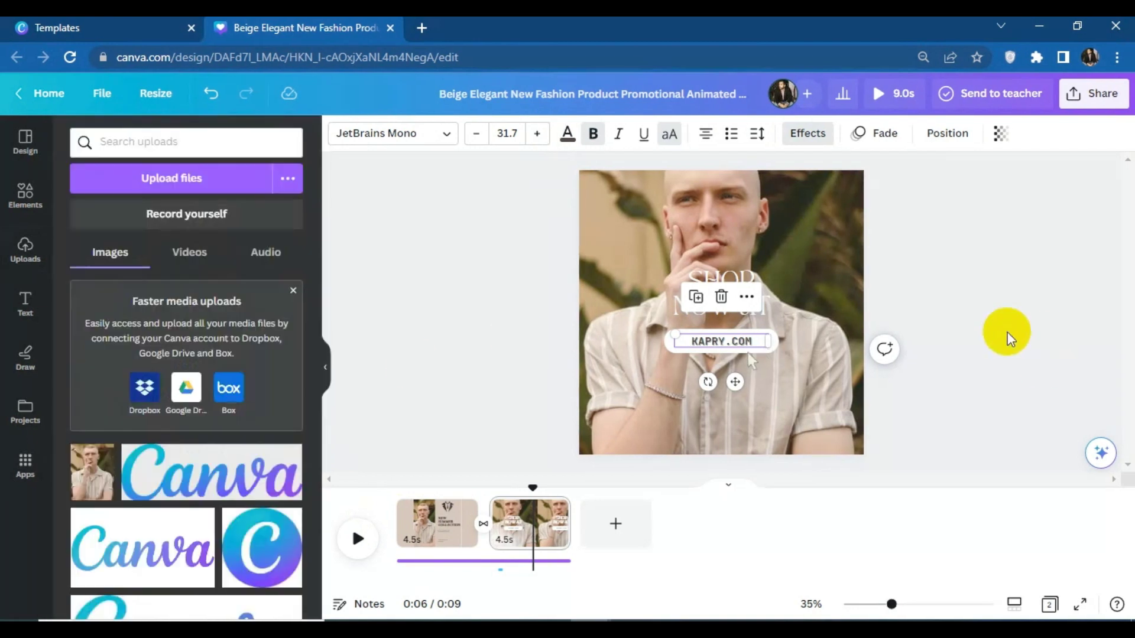
pyautogui.click(1016, 328)
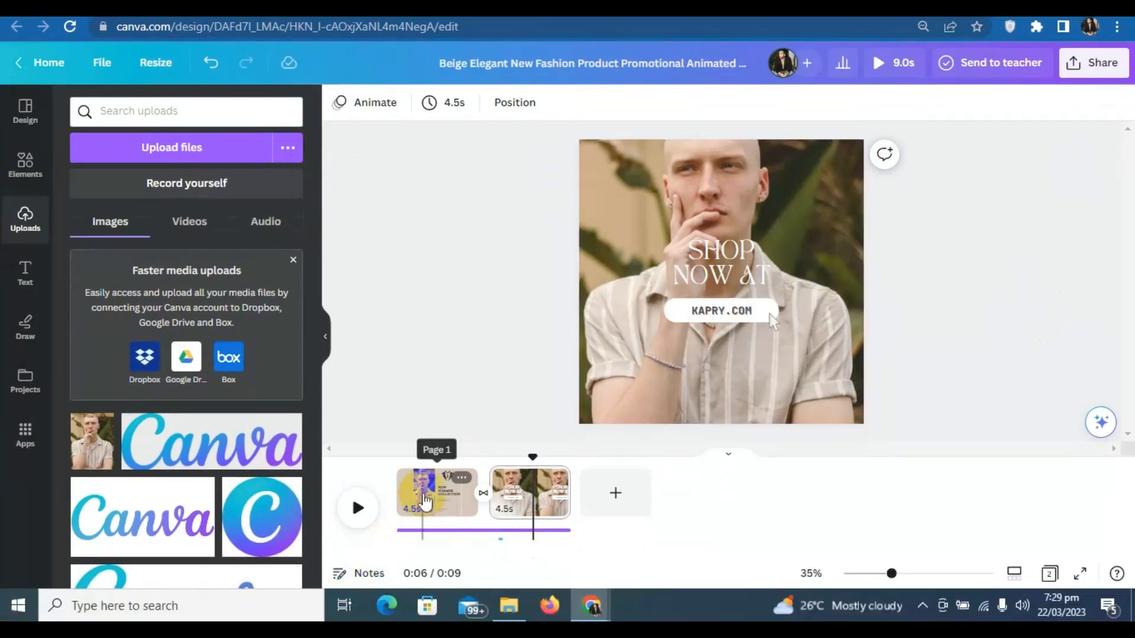
# Step: Try the combination page animations on page 1 and apply Disco
pyautogui.click(427, 507)
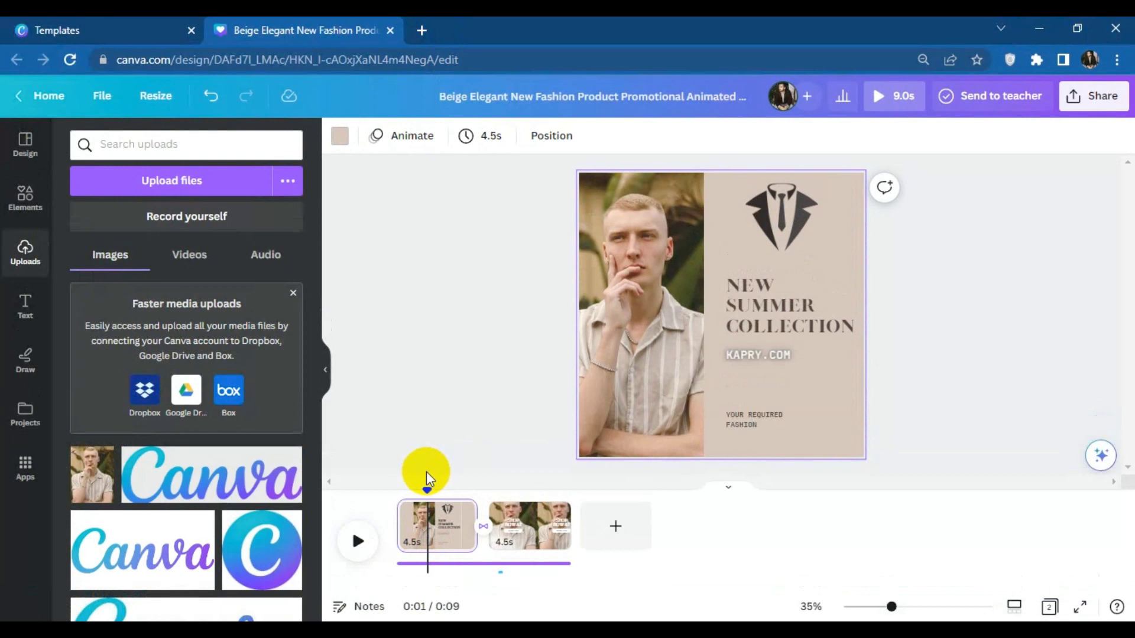
pyautogui.click(451, 536)
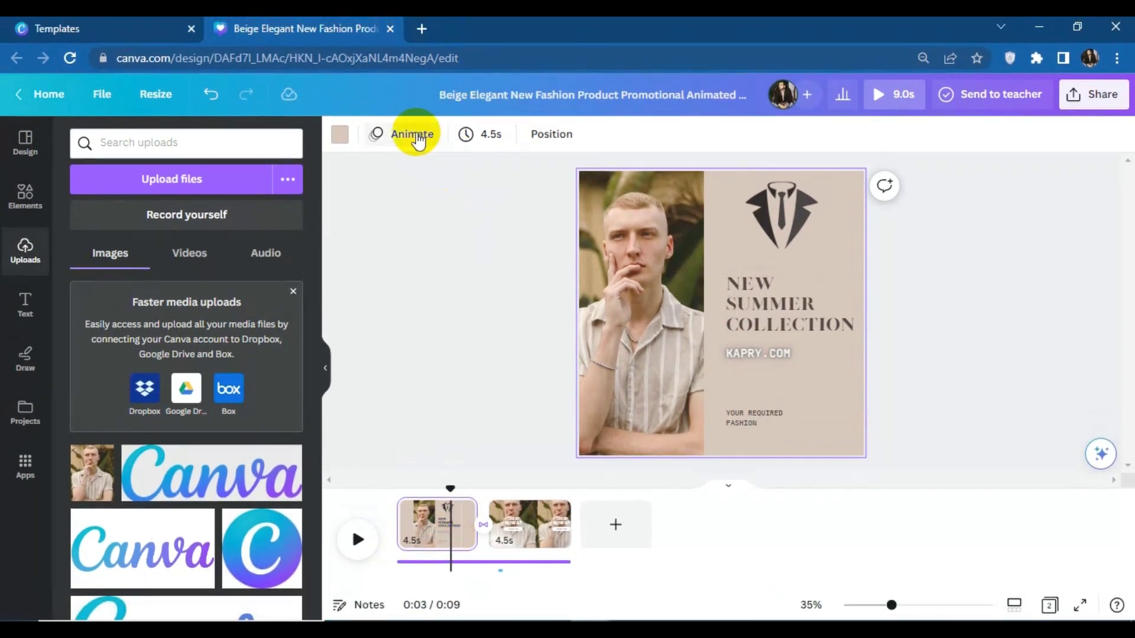
pyautogui.click(412, 122)
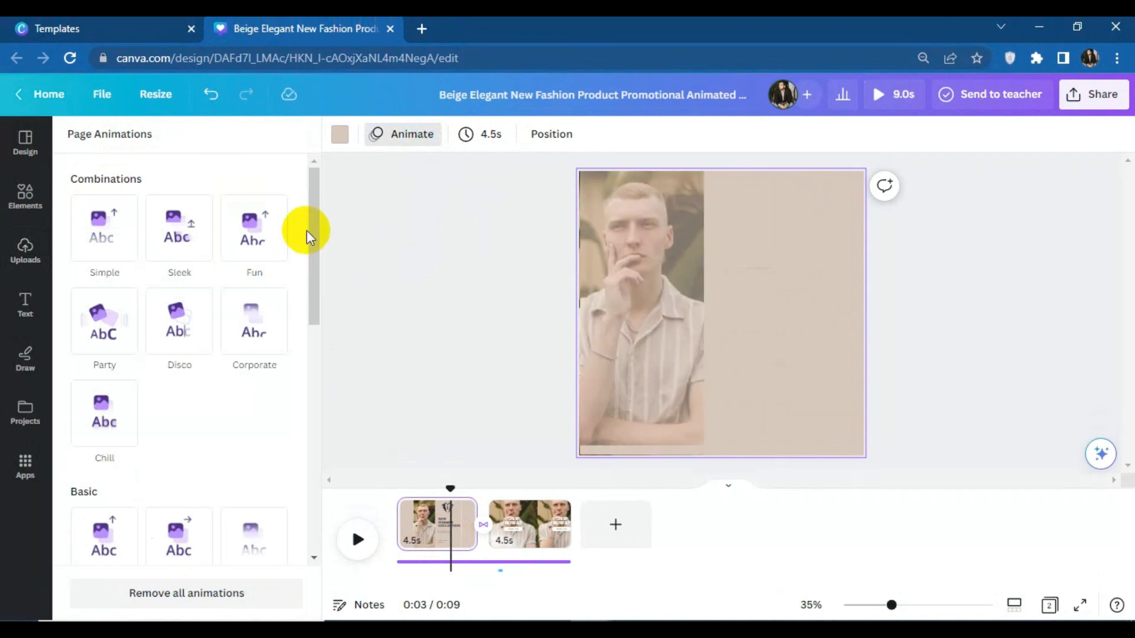
pyautogui.click(108, 225)
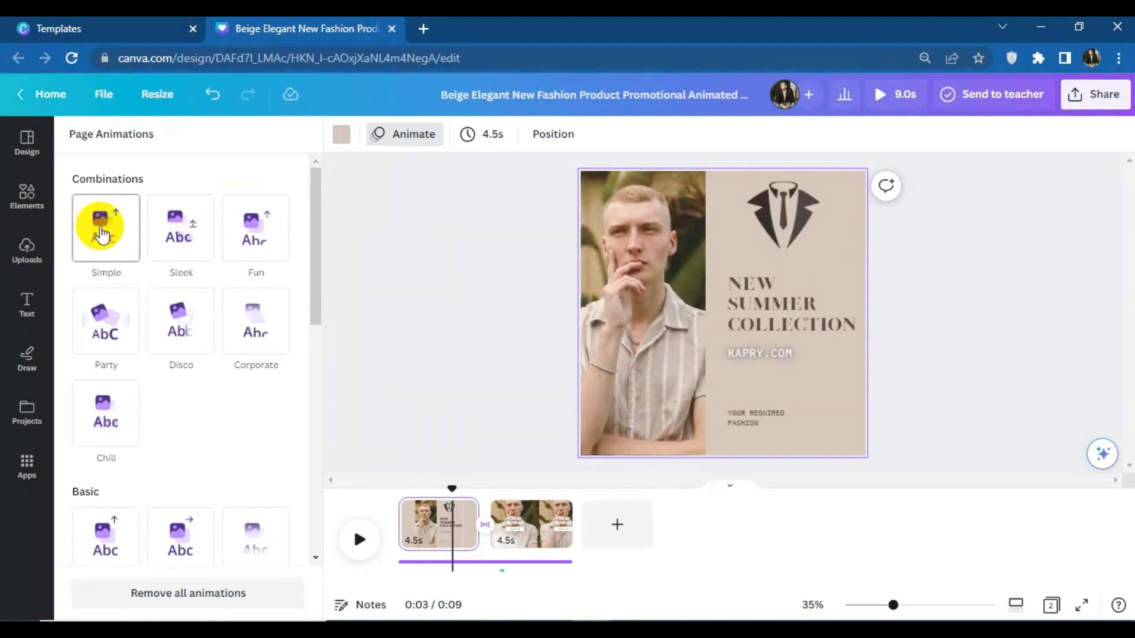
pyautogui.click(169, 231)
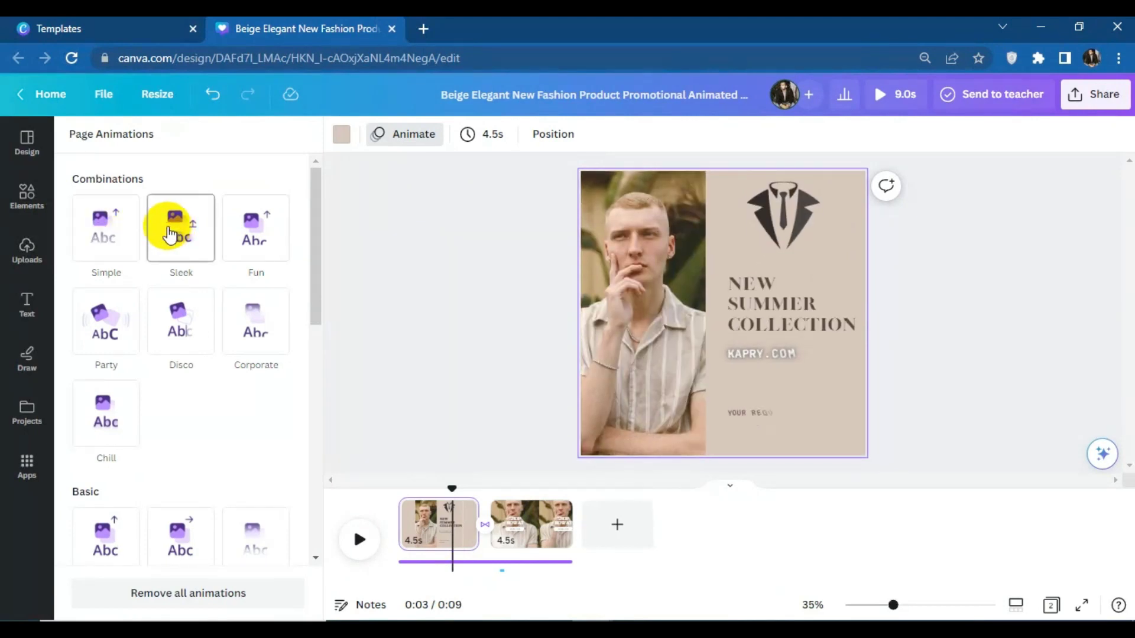
pyautogui.click(248, 232)
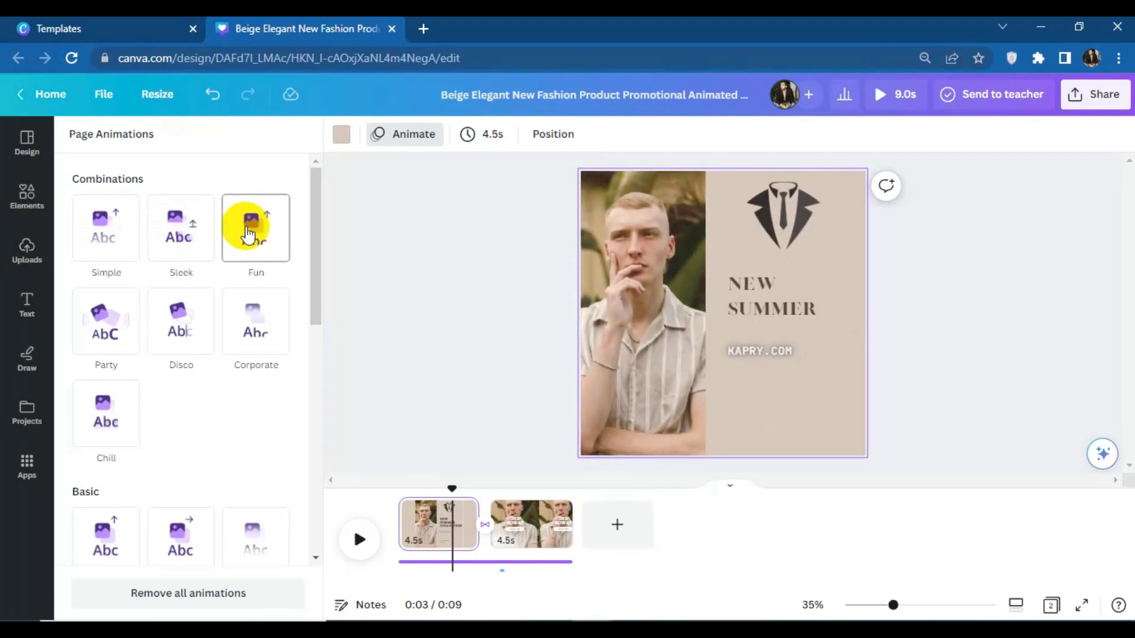
pyautogui.click(185, 306)
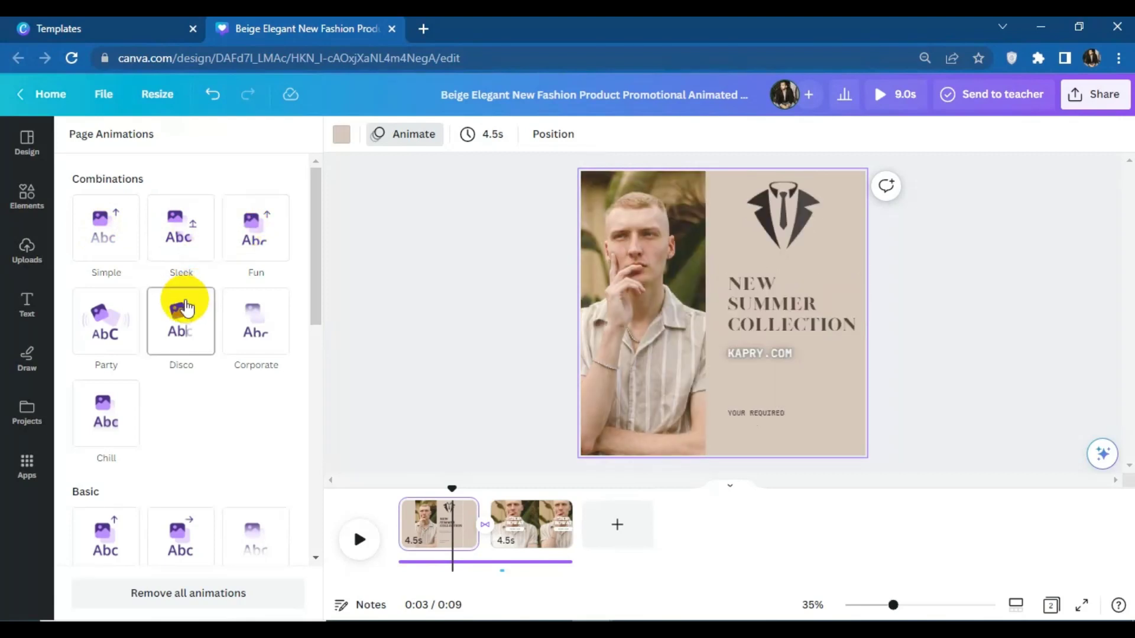
pyautogui.click(89, 313)
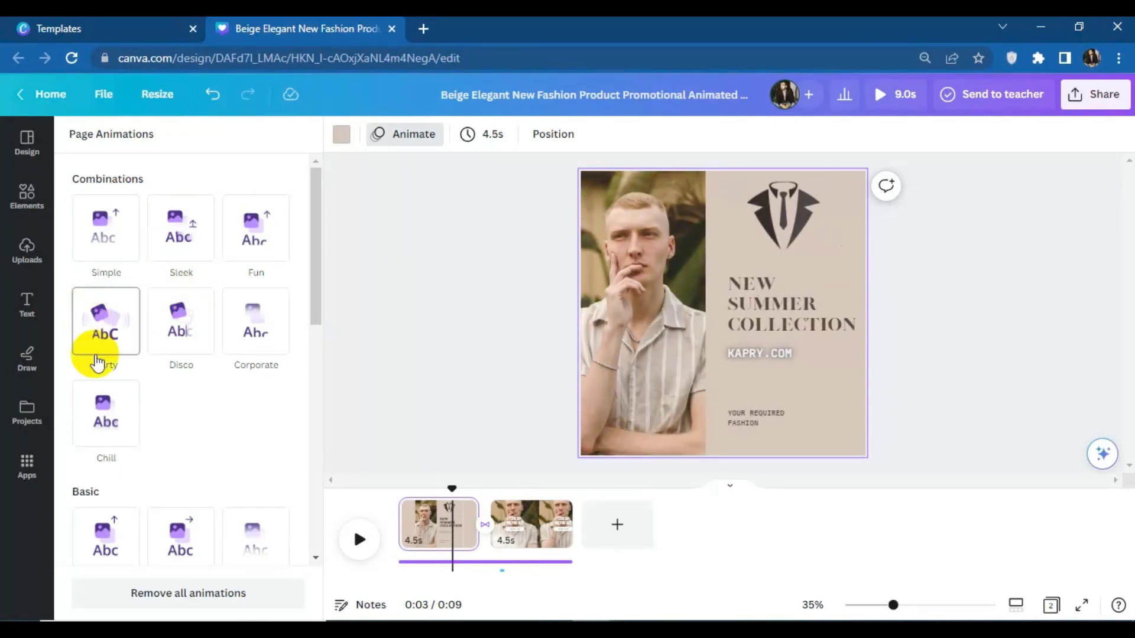
pyautogui.click(97, 417)
pyautogui.click(198, 323)
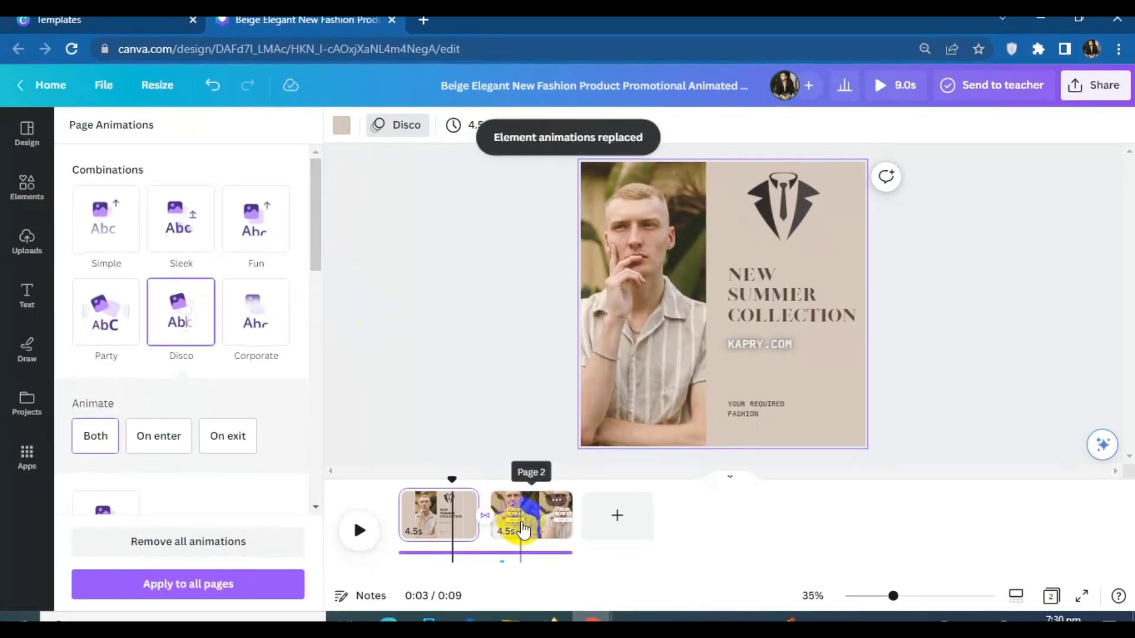
# Step: Apply the Breathe page animation to page 2 and play a preview of the whole design
pyautogui.click(524, 527)
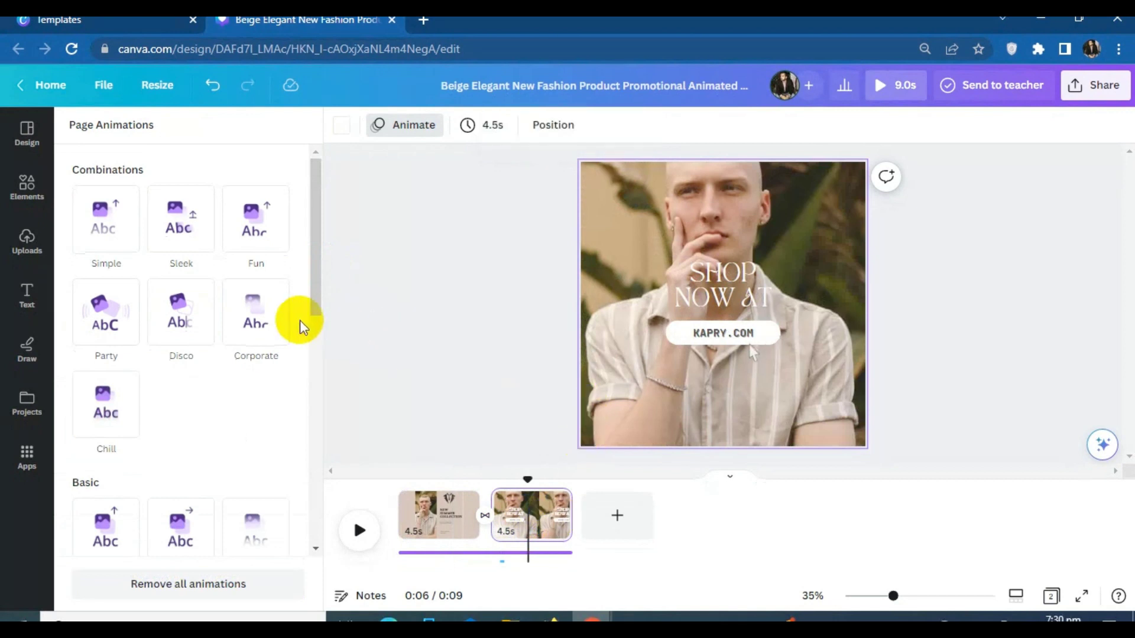
pyautogui.scroll(-1, 312, 254)
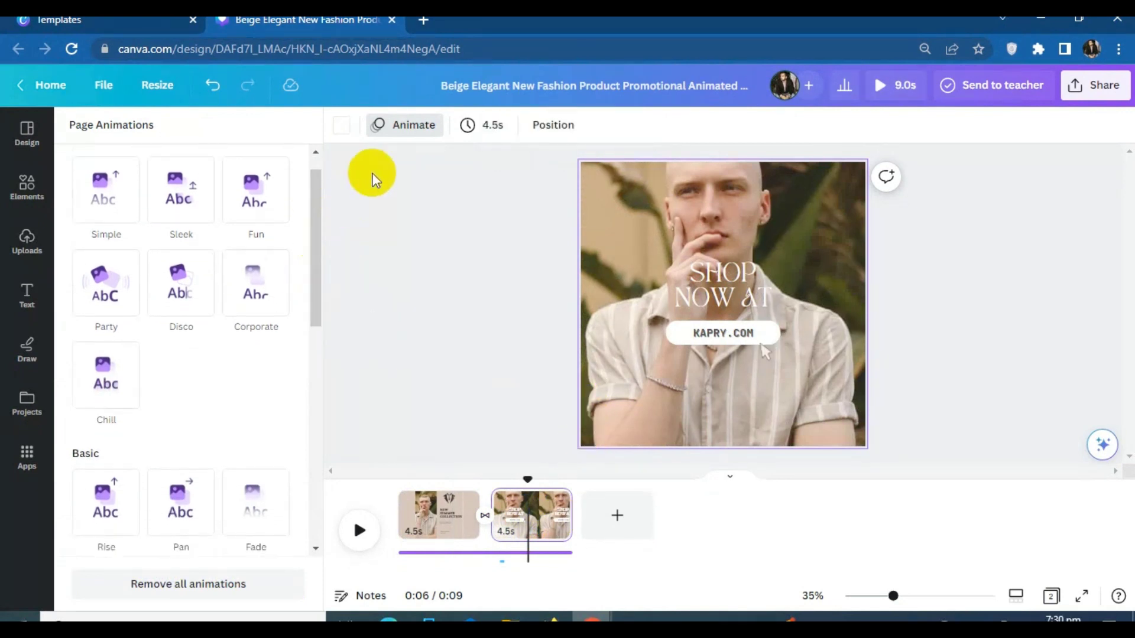
pyautogui.moveTo(312, 239); pyautogui.dragTo(312, 334)
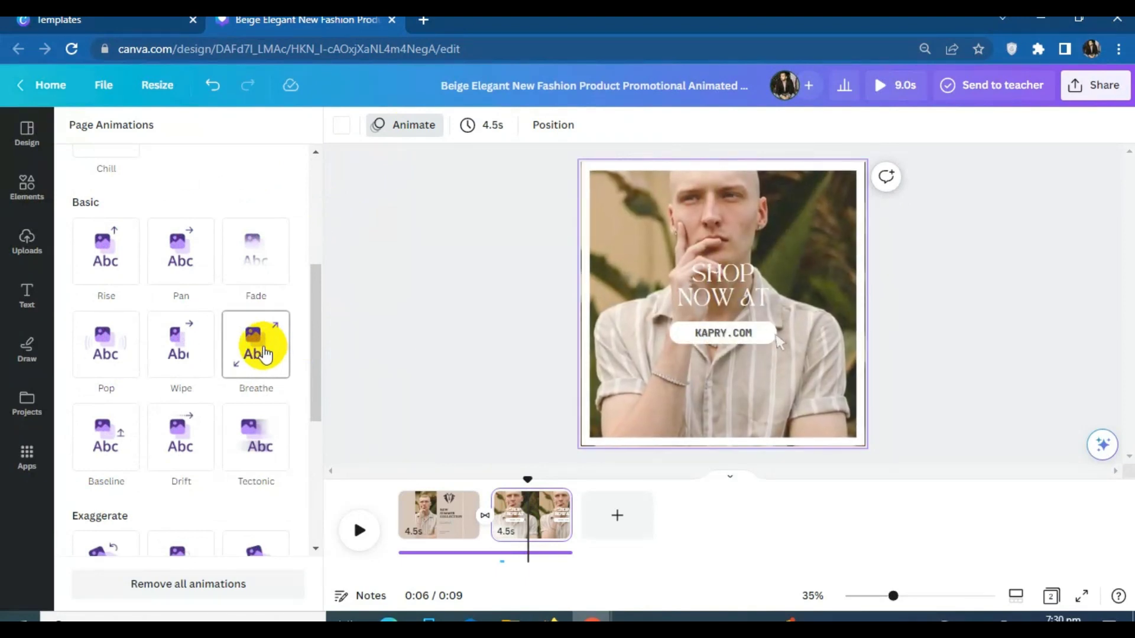
pyautogui.click(263, 352)
pyautogui.scroll(-2, 293, 333)
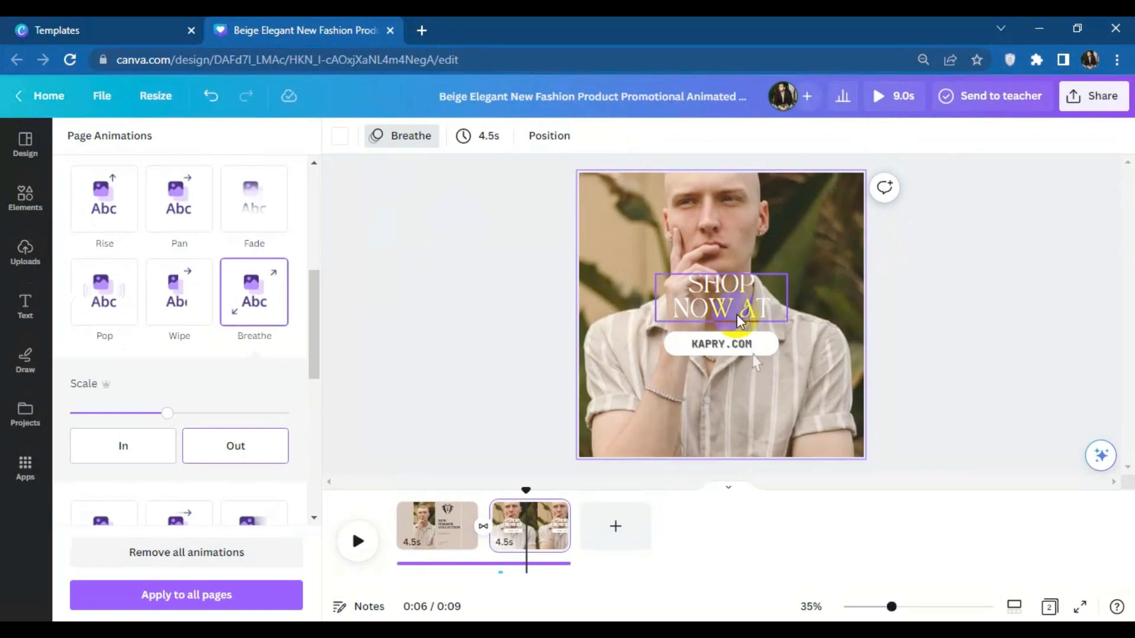
pyautogui.click(892, 95)
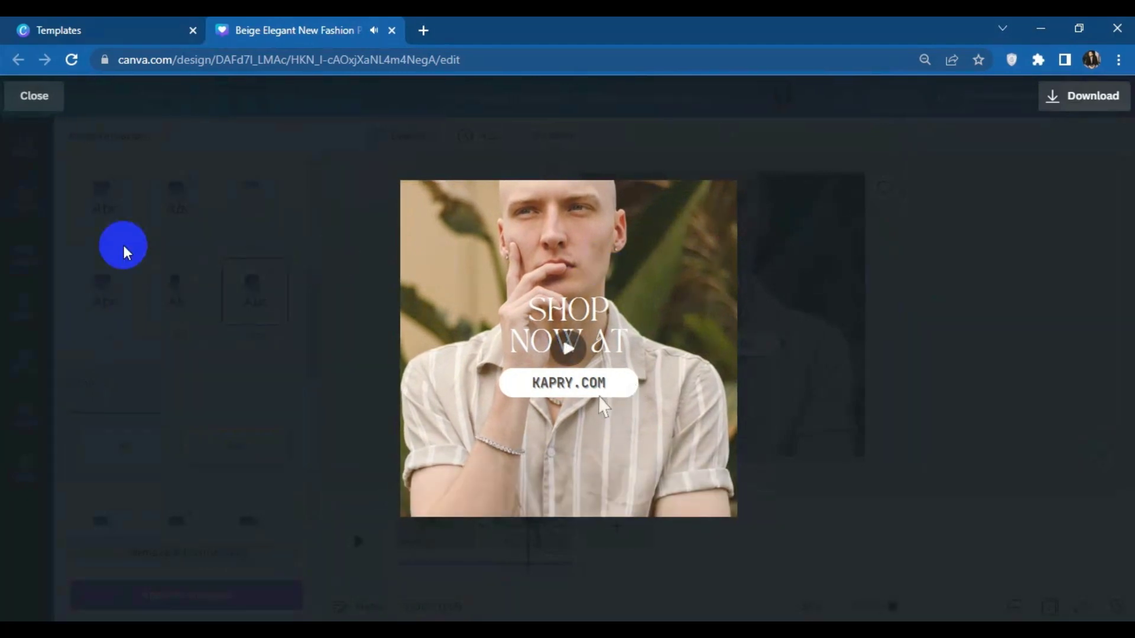
pyautogui.click(35, 101)
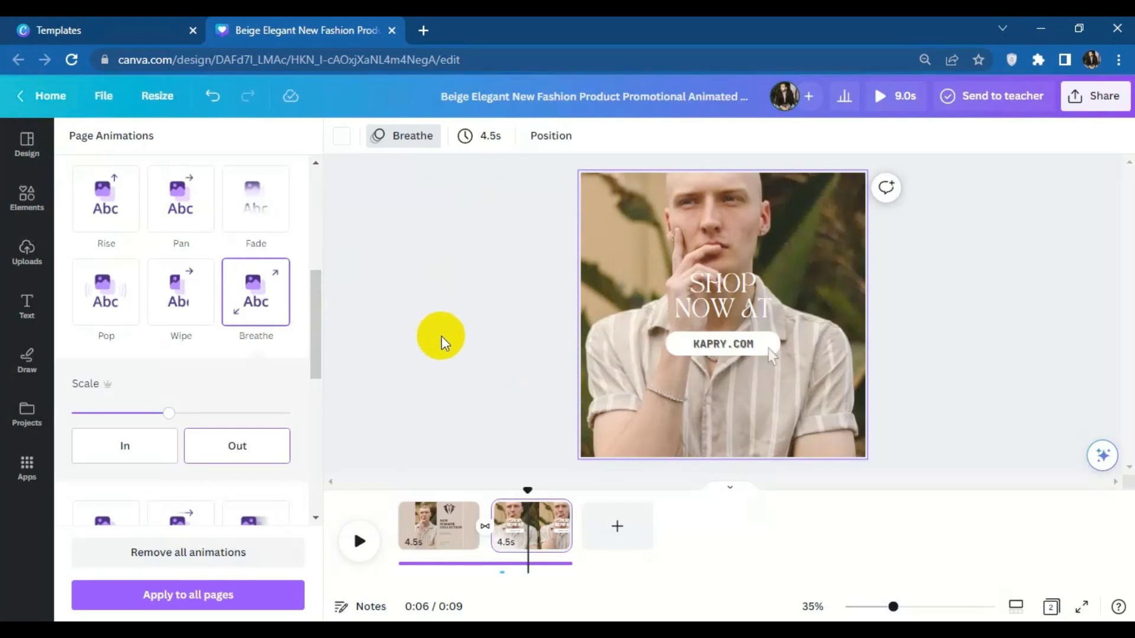
# Step: Download all pages of the design as an MP4 video at 1,080 × 1,080 px
pyautogui.click(1098, 96)
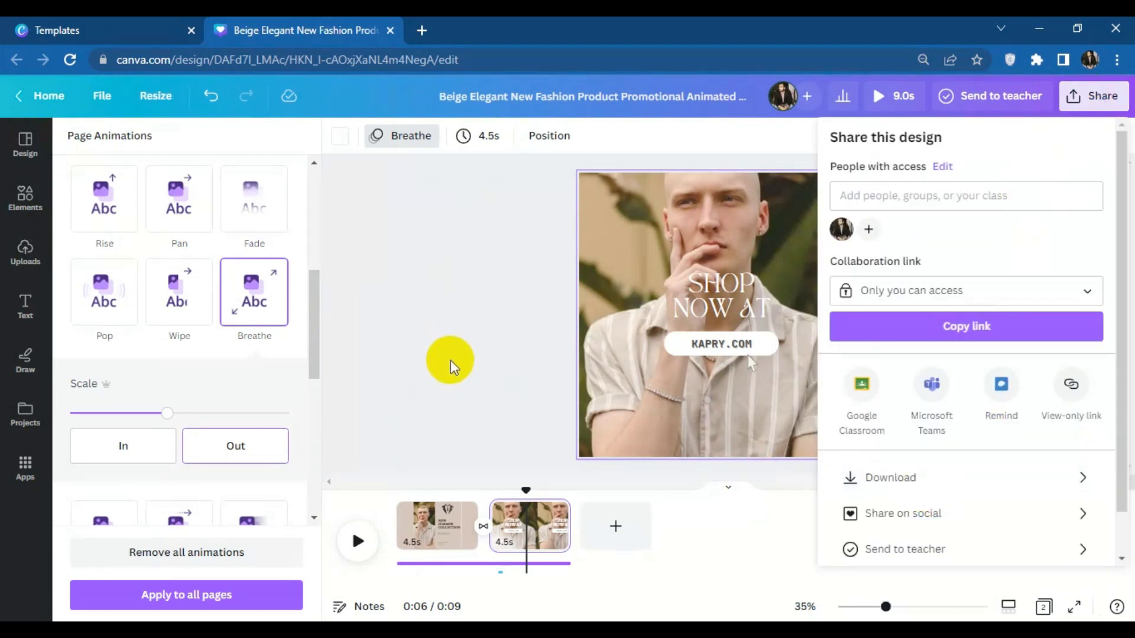
pyautogui.click(912, 476)
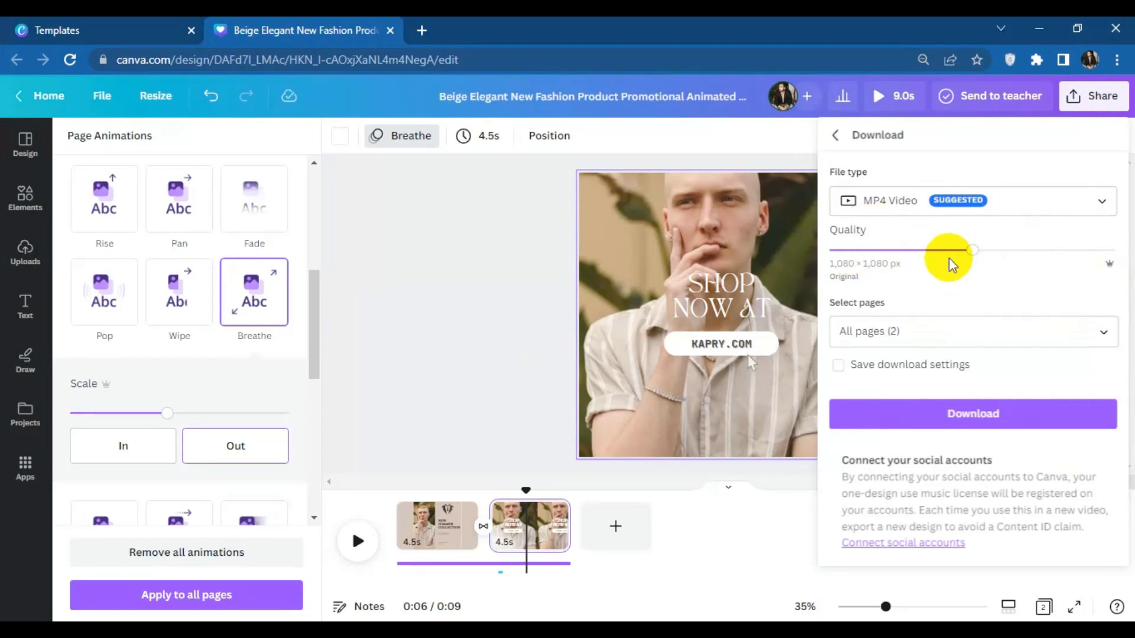
pyautogui.click(916, 413)
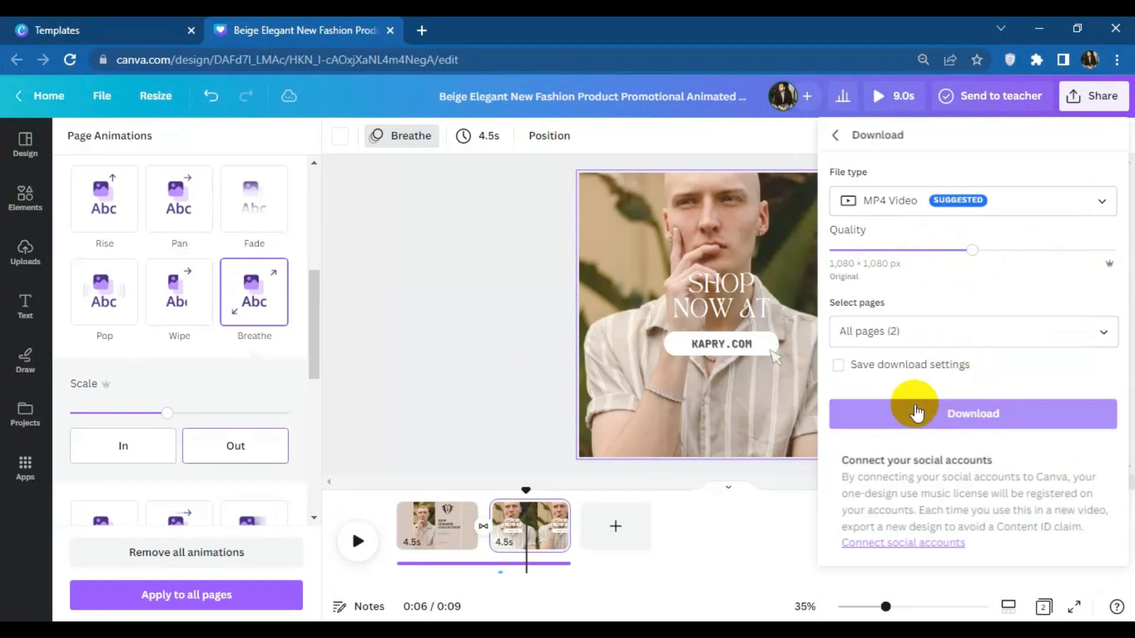